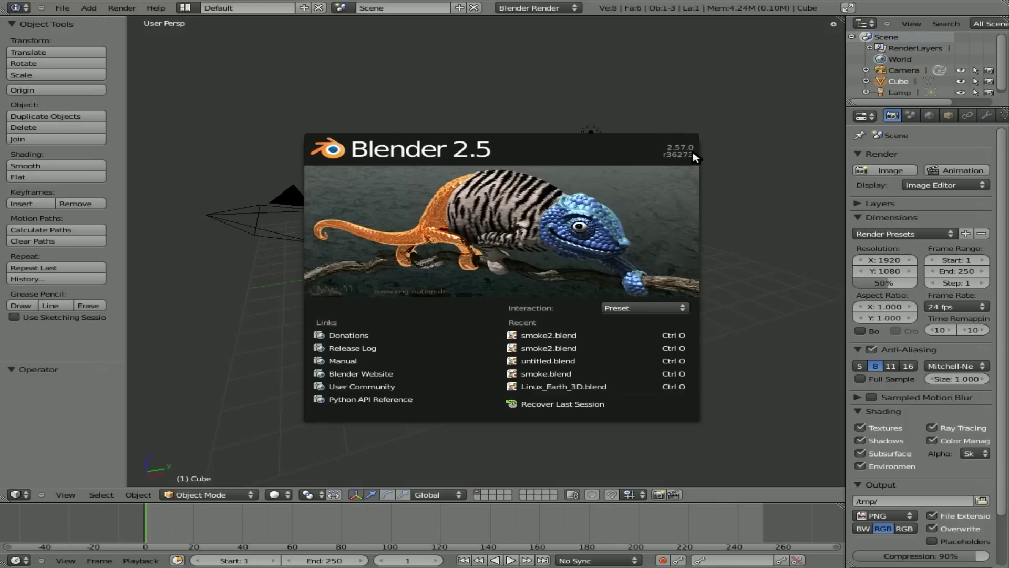
- Delete the default cube and add a UV sphere in its place at the scene's centre
{"action": "left_click", "coordinate": [664, 210]}
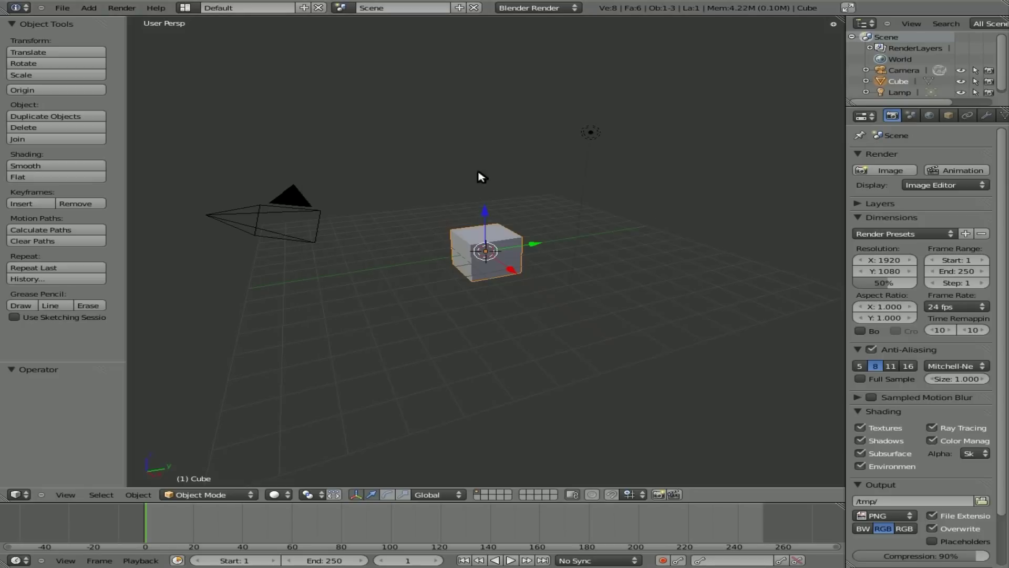
{"action": "key", "text": "x"}
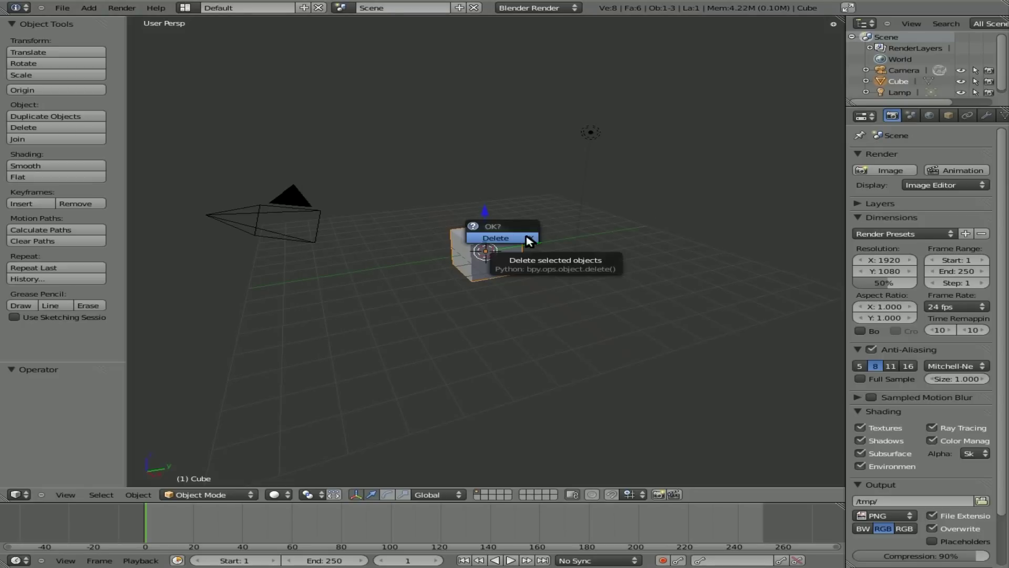
{"action": "left_click", "coordinate": [528, 240]}
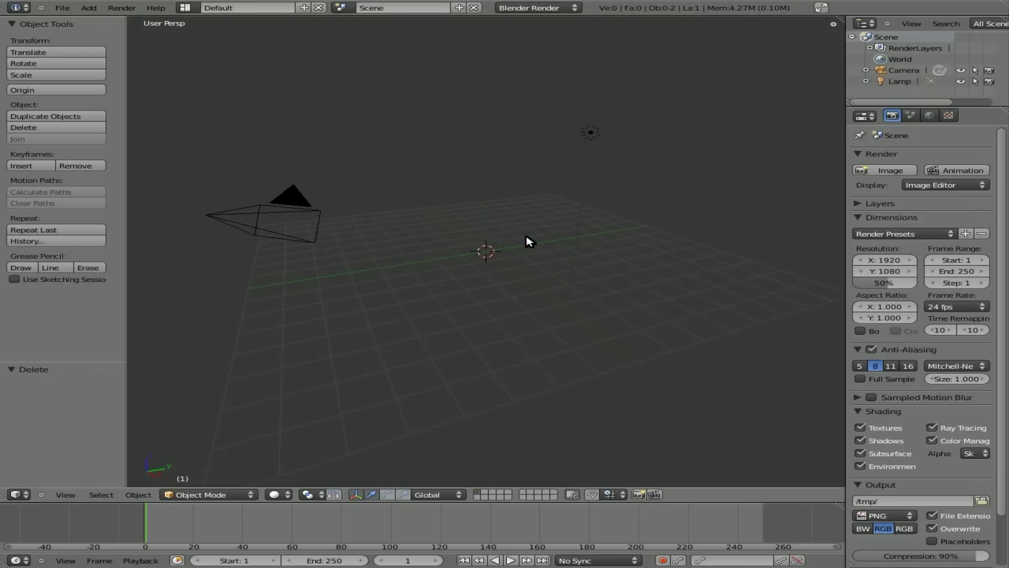
{"action": "key", "text": "space"}
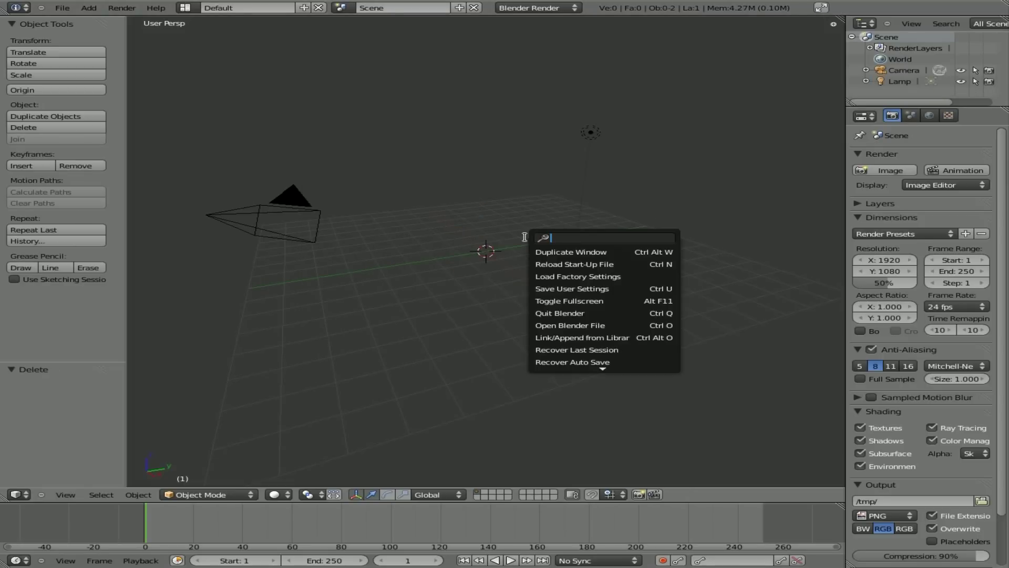
{"action": "type", "text": "sph"}
{"action": "key", "text": "Return"}
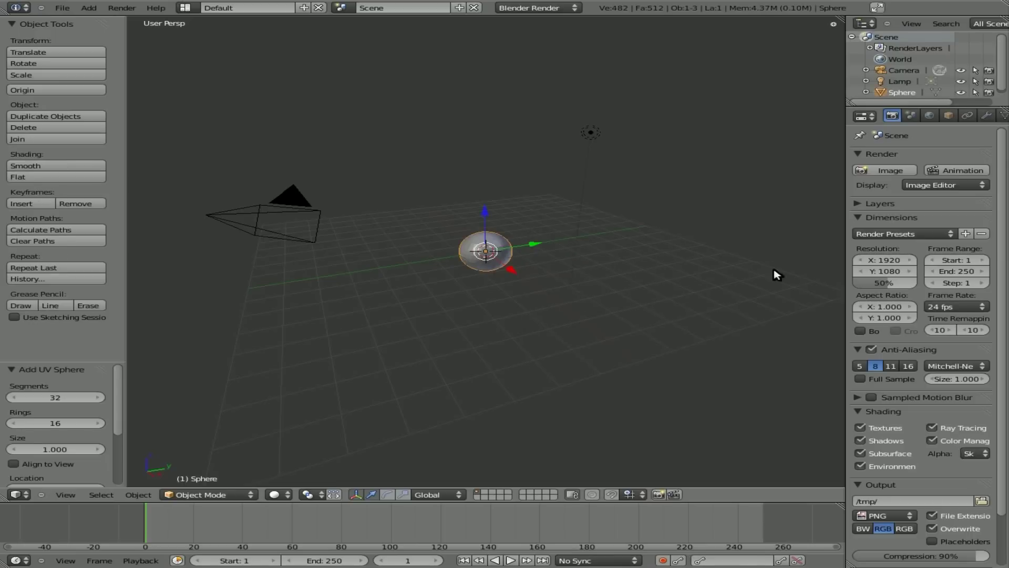
- Widen the properties editor and apply Make Smoke to the sphere to create a smoke domain around it
{"action": "left_click_drag", "start_coordinate": [845, 276], "coordinate": [747, 265]}
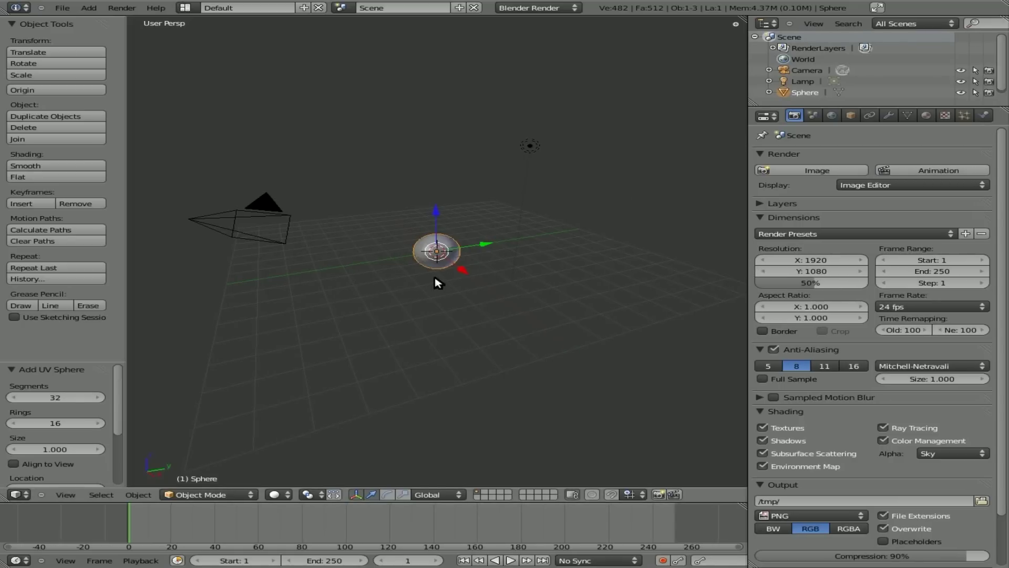
{"action": "key", "text": "space"}
{"action": "type", "text": "smoke"}
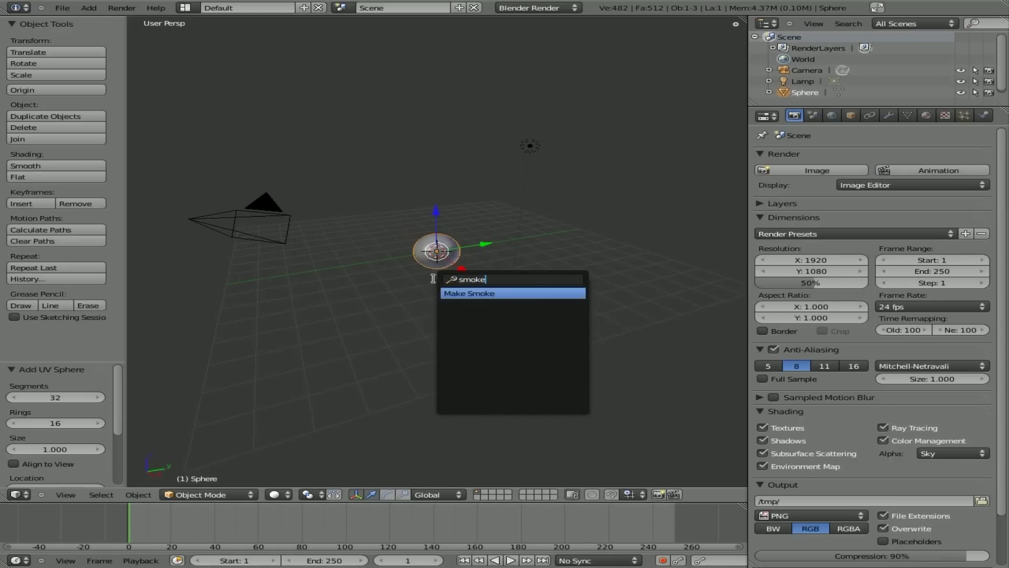
{"action": "left_click", "coordinate": [494, 293]}
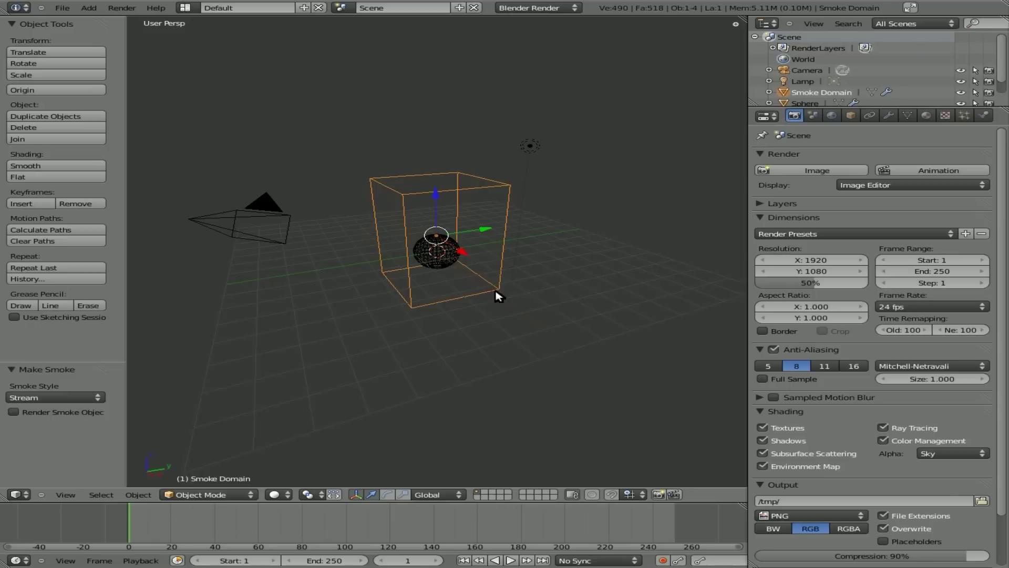
- Play the animation to preview the smoke simulation, and stop the playback
{"action": "key", "text": "alt+a"}
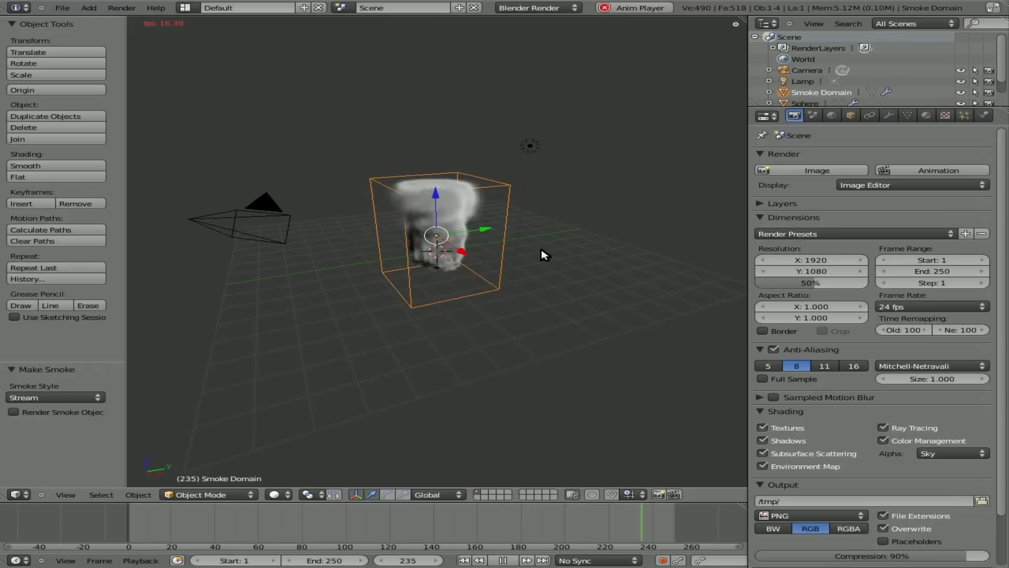
{"action": "key", "text": "Escape"}
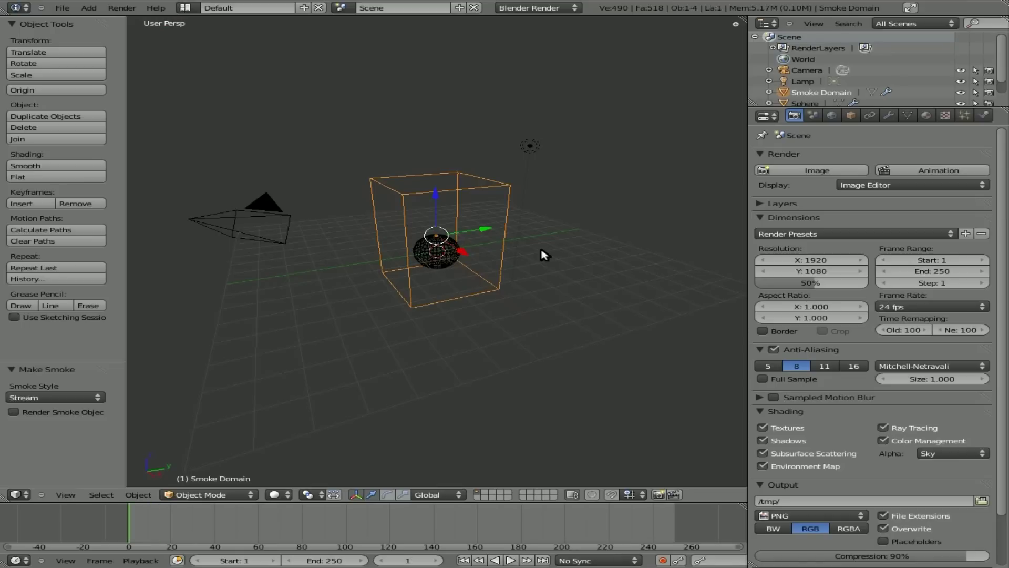
{"action": "key", "text": "alt+a"}
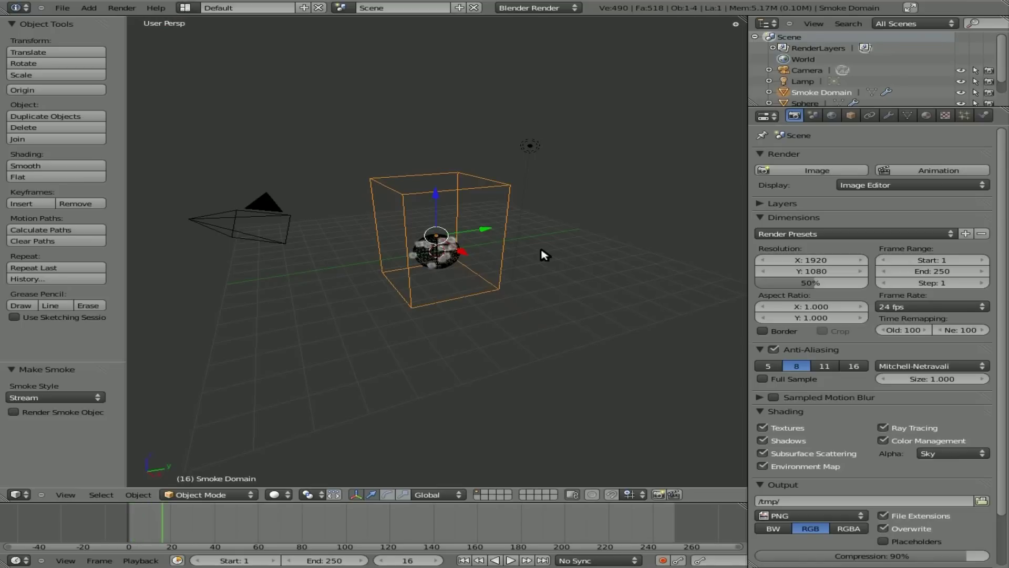
{"action": "key", "text": "alt+a"}
{"action": "key", "text": "shift+alt+a"}
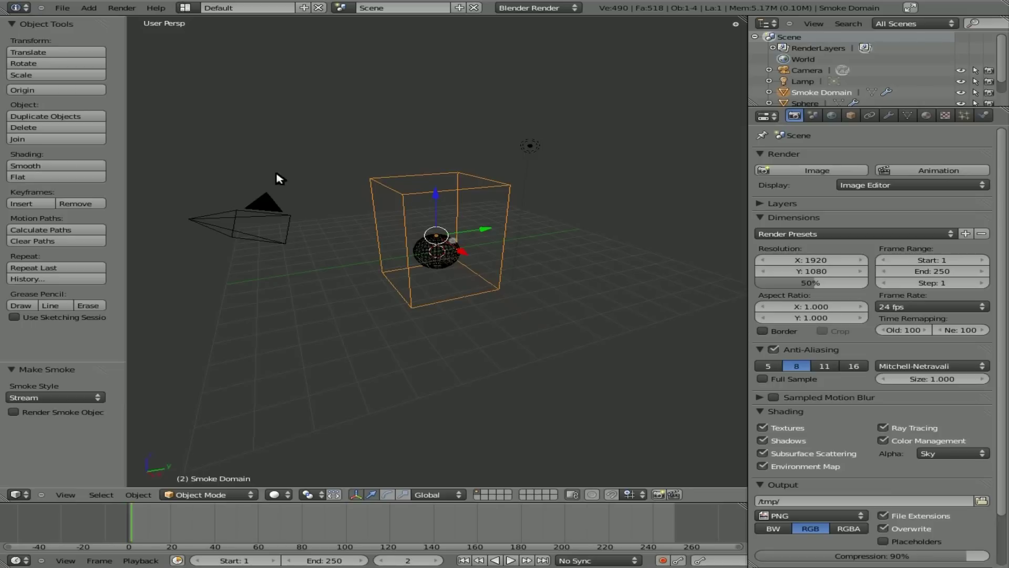
- Save the scene as a new Blender file named smoke in the tutorials folder
{"action": "left_click", "coordinate": [64, 7]}
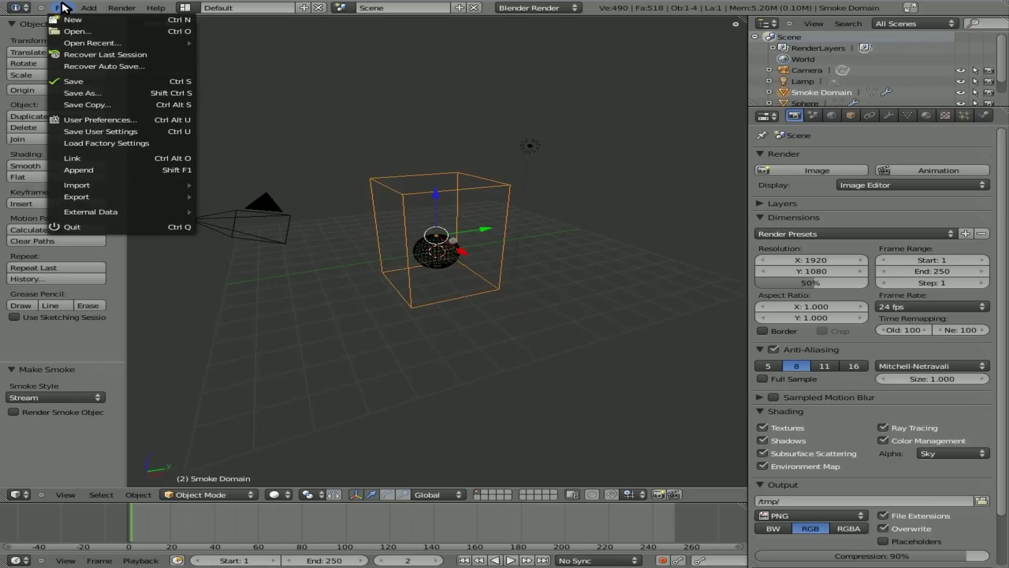
{"action": "left_click", "coordinate": [104, 94]}
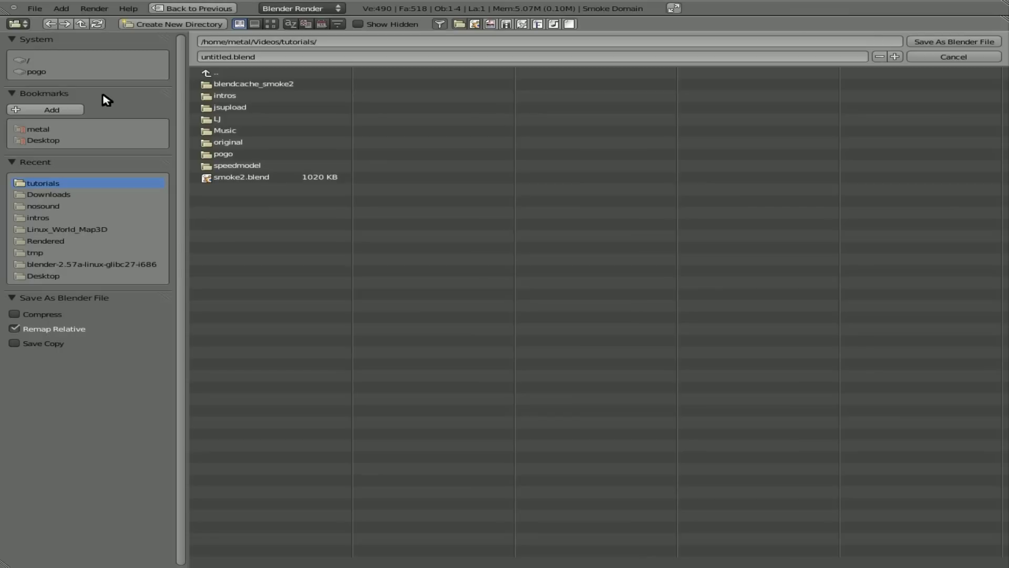
{"action": "left_click", "coordinate": [335, 54]}
{"action": "type", "text": "smoke"}
{"action": "key", "text": "Return"}
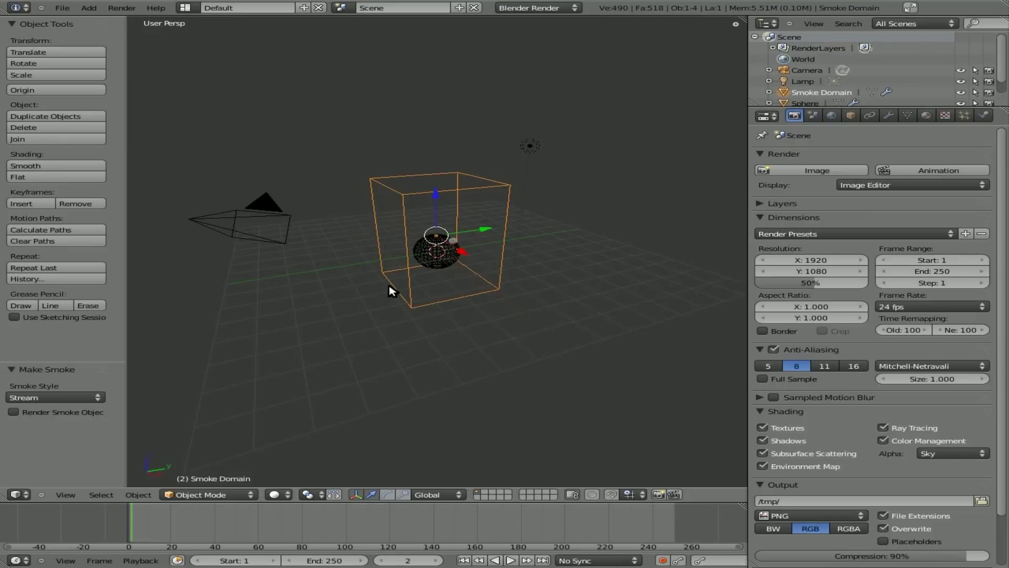
- Play the smoke simulation through to cache it, and replay it, stopping at frame 162
{"action": "key", "text": "alt+a"}
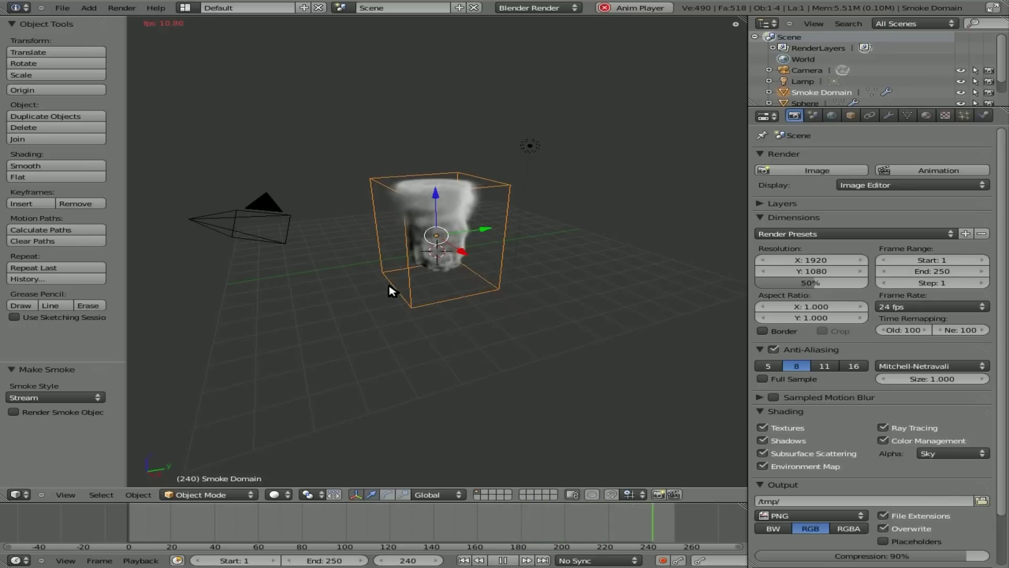
{"action": "key", "text": "alt+a"}
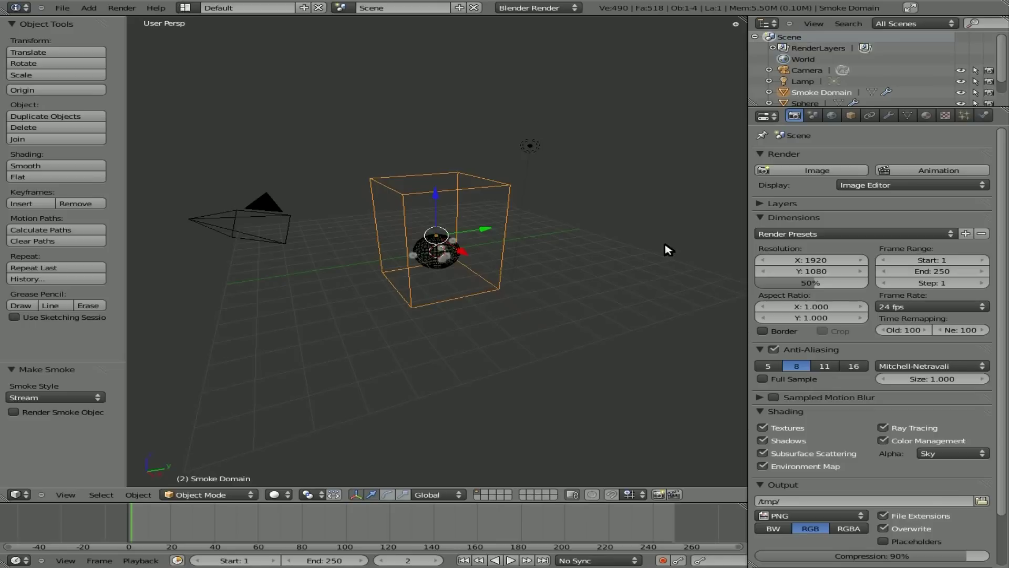
{"action": "key", "text": "alt+a"}
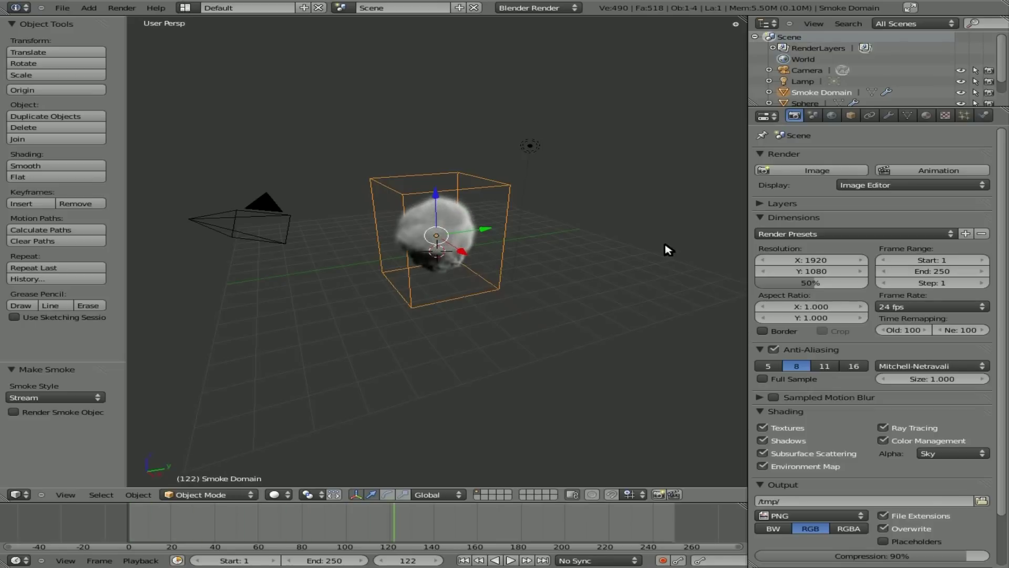
- In the camera view, move the camera by about X -0.345, Y 0.321, Z 0.947 to frame the smoke, and render a test image
{"action": "key", "text": "KP_0"}
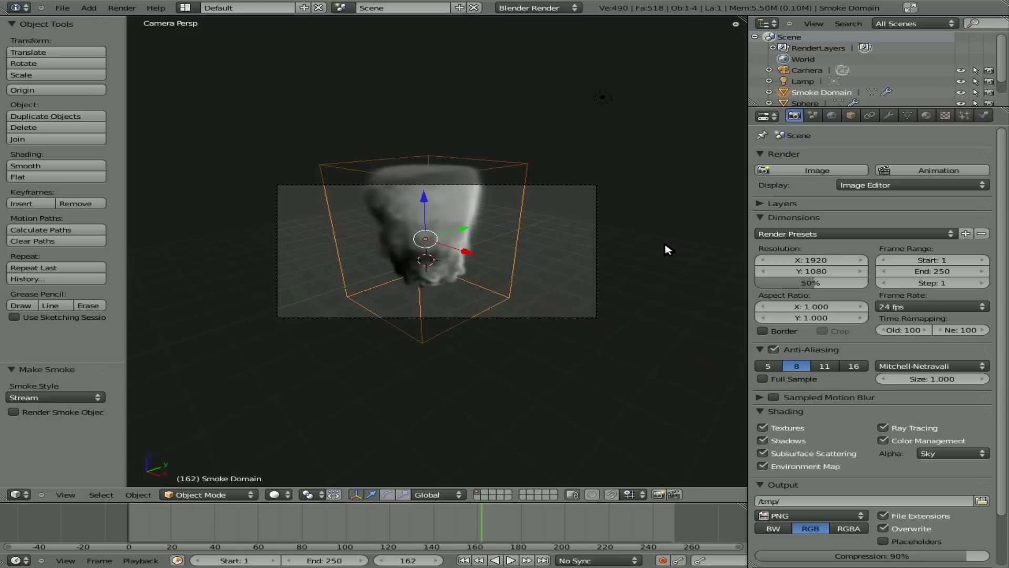
{"action": "right_click", "coordinate": [597, 271]}
{"action": "key", "text": "g"}
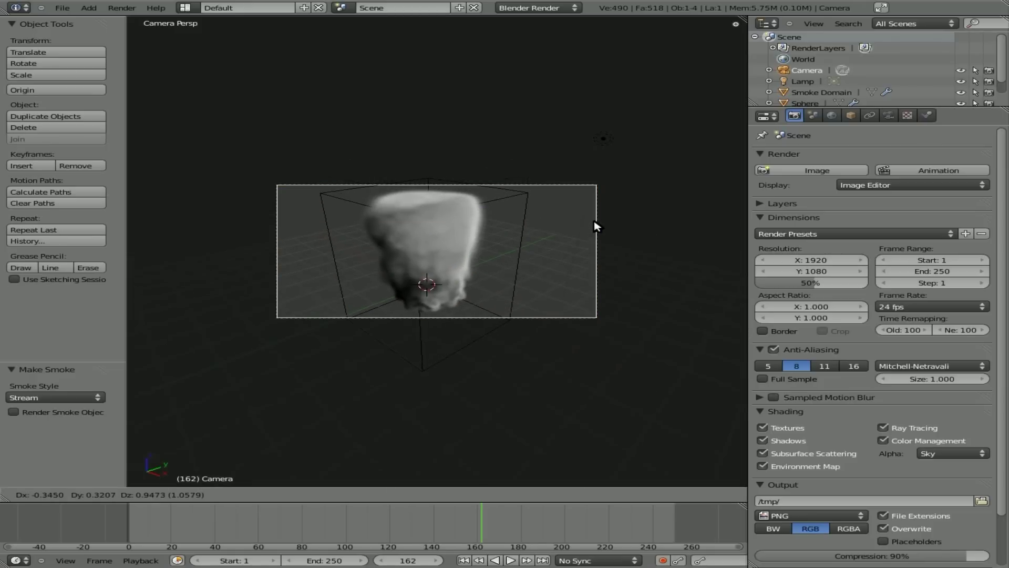
{"action": "left_click", "coordinate": [596, 226]}
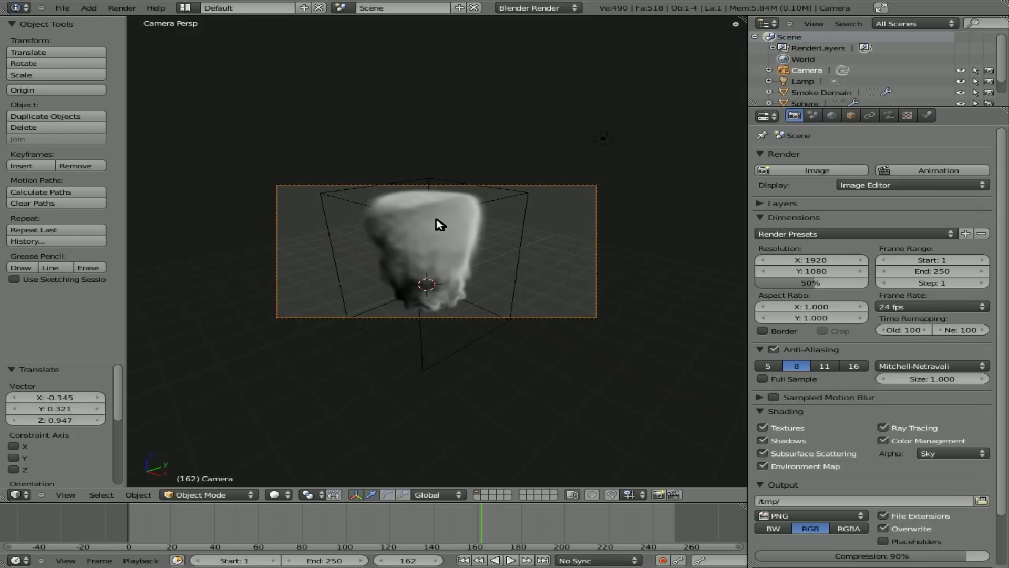
{"action": "key", "text": "F12"}
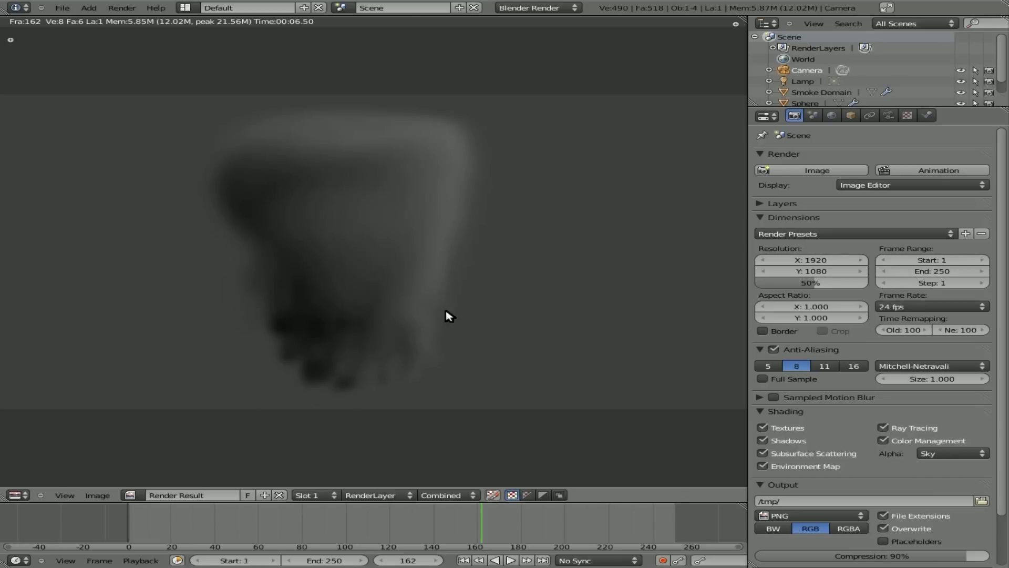
{"action": "key", "text": "Escape"}
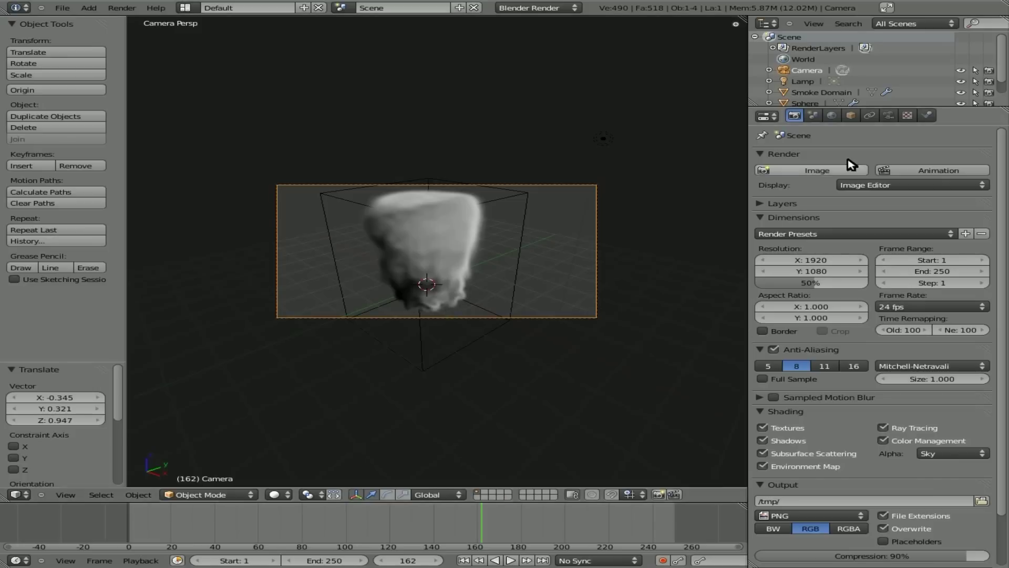
- Enable Emitter rendering in the sphere's SmokeParticles settings and render a test image
{"action": "right_click", "coordinate": [431, 286]}
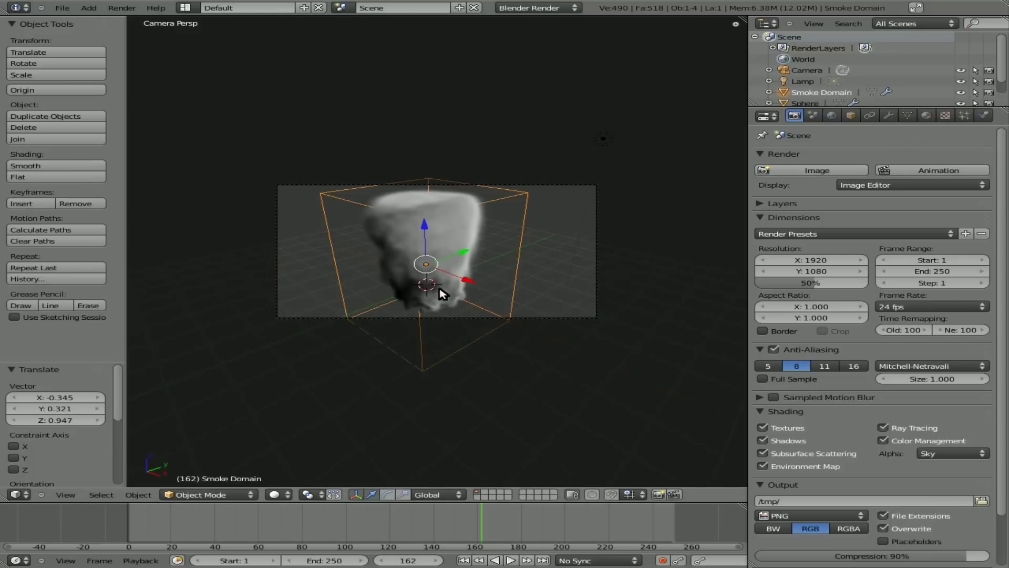
{"action": "left_click", "coordinate": [964, 116]}
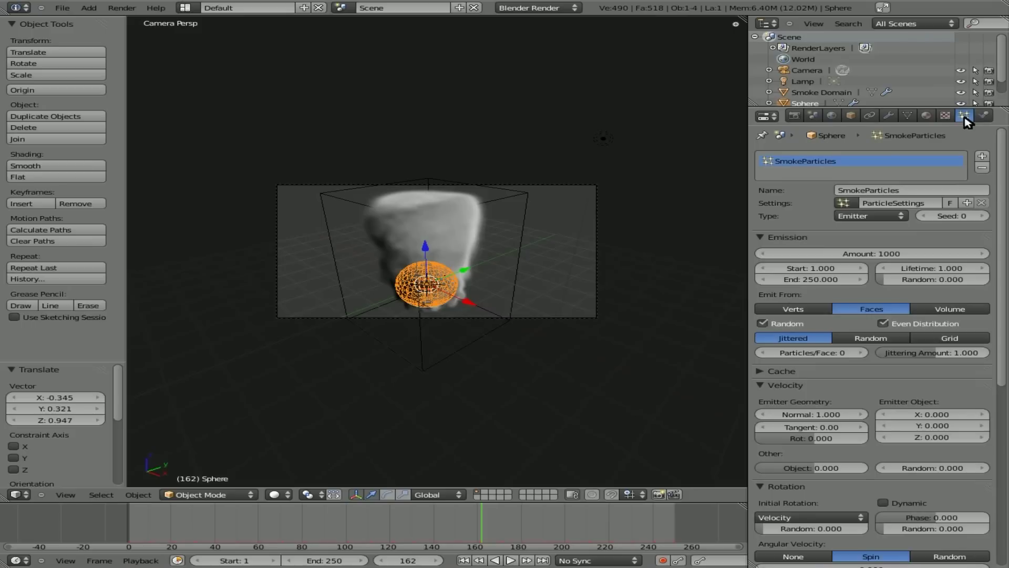
{"action": "middle_click_drag", "start_coordinate": [838, 391], "coordinate": [847, 516]}
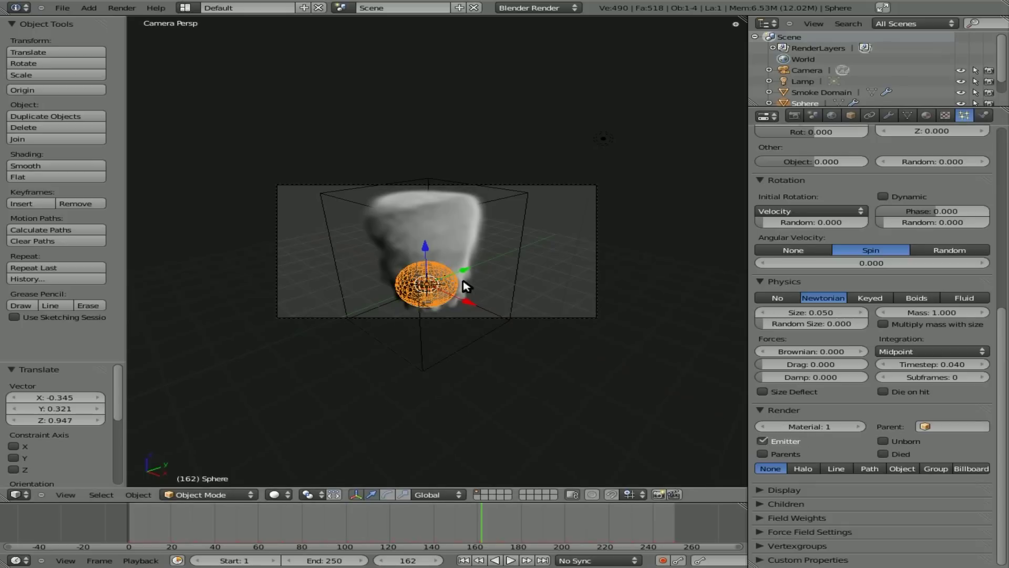
{"action": "key", "text": "F12"}
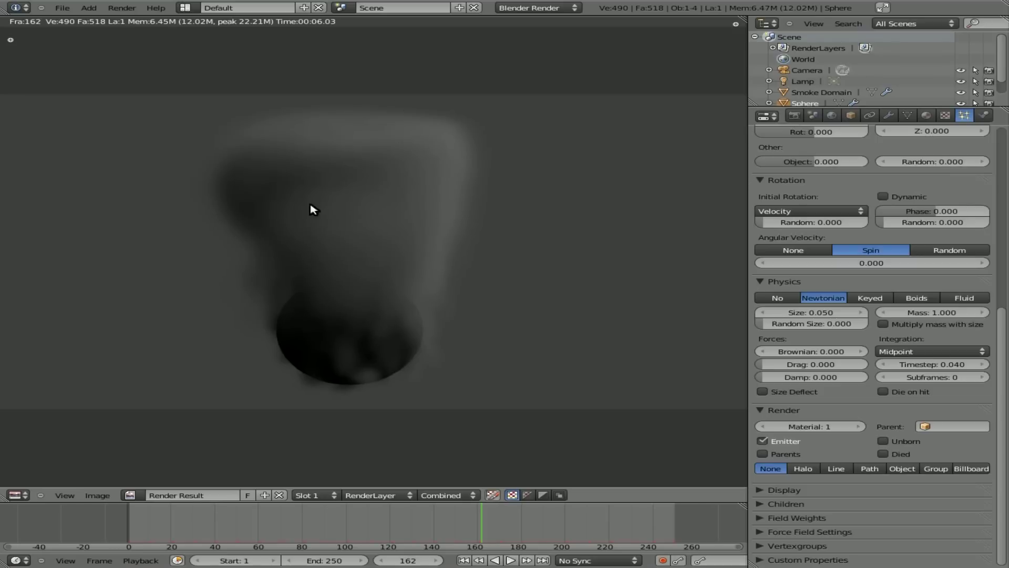
{"action": "key", "text": "Escape"}
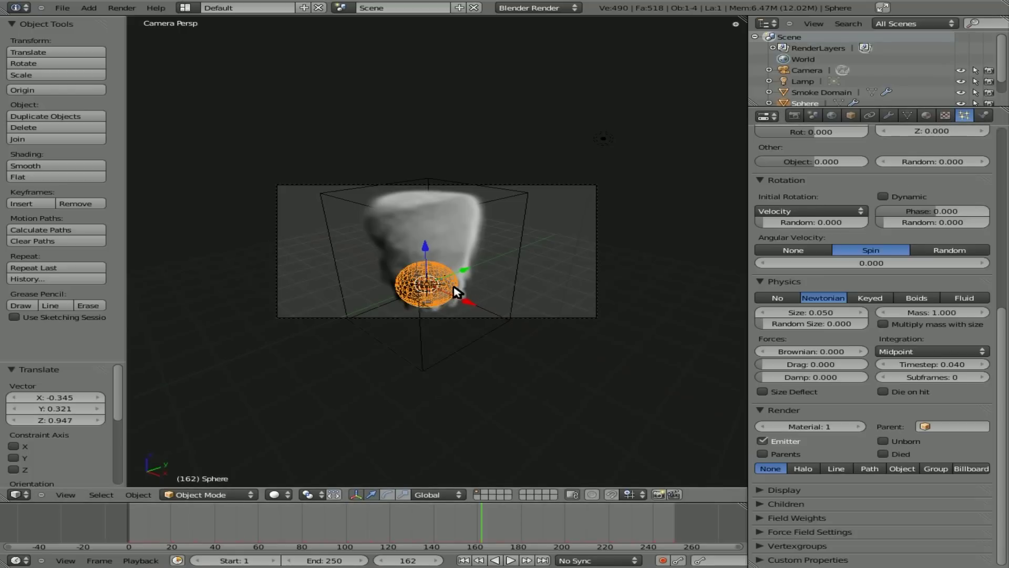
- Give the sphere a new material with Receive Transparent shadows enabled, and render a test image
{"action": "left_click", "coordinate": [926, 116]}
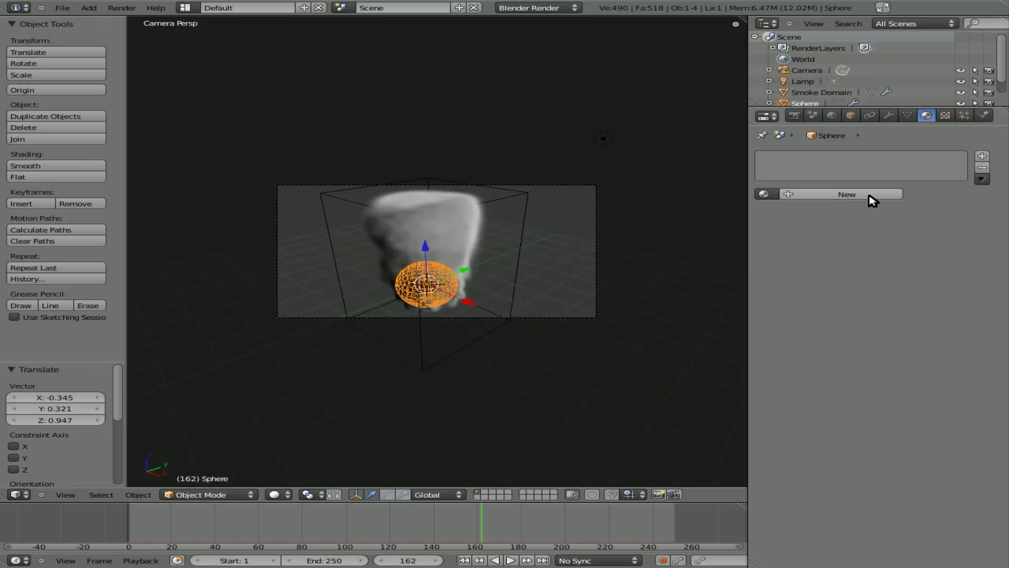
{"action": "left_click", "coordinate": [892, 195]}
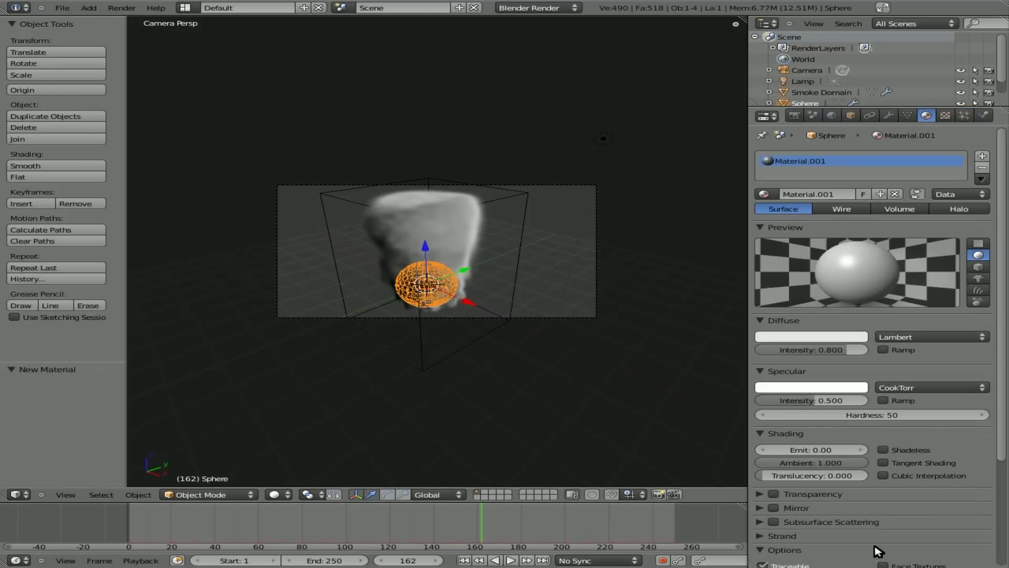
{"action": "middle_click_drag", "start_coordinate": [836, 326], "coordinate": [835, 186]}
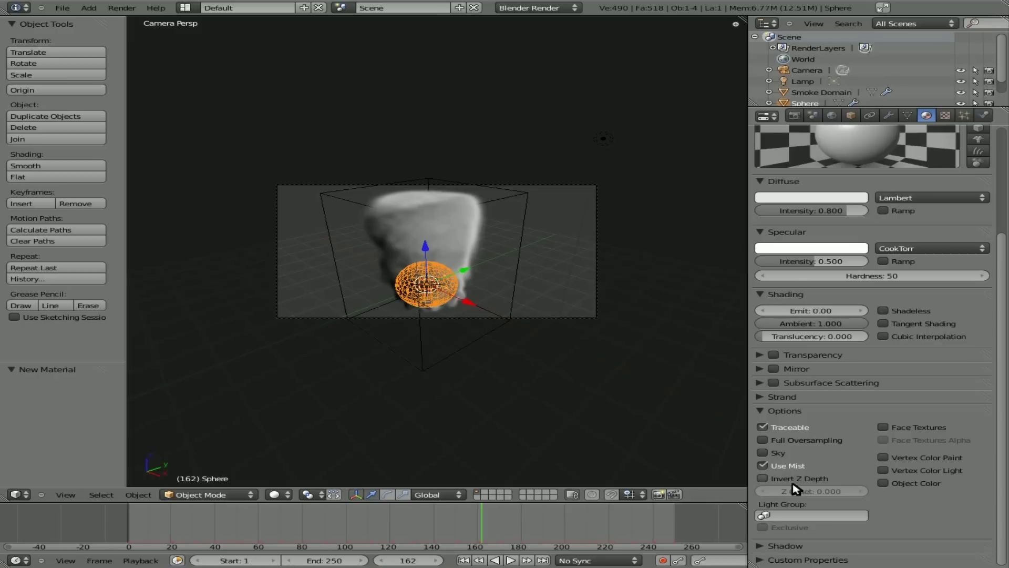
{"action": "left_click", "coordinate": [761, 548]}
{"action": "scroll", "coordinate": [887, 542], "scroll_direction": "down", "scroll_amount": 4}
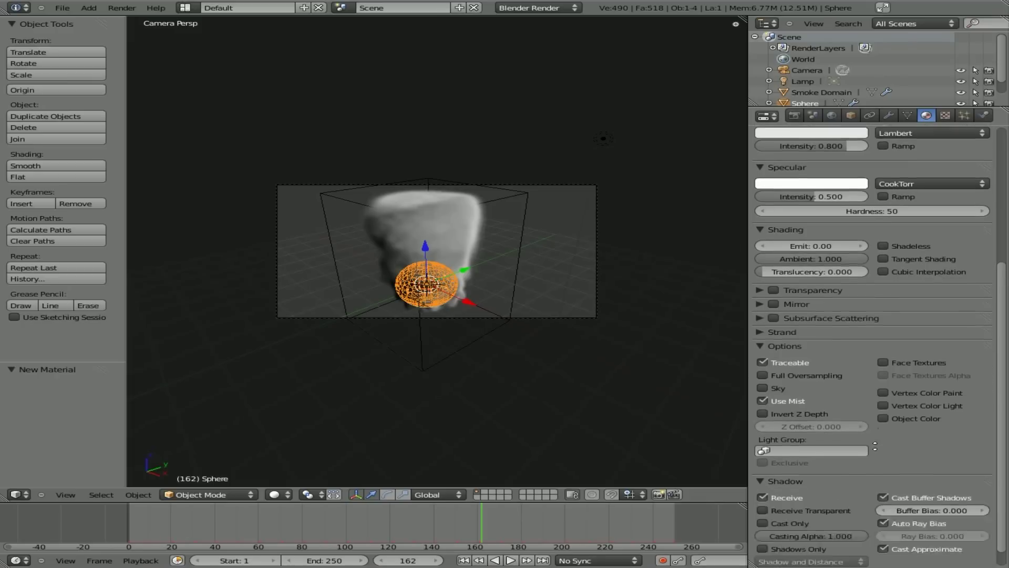
{"action": "left_click", "coordinate": [763, 490]}
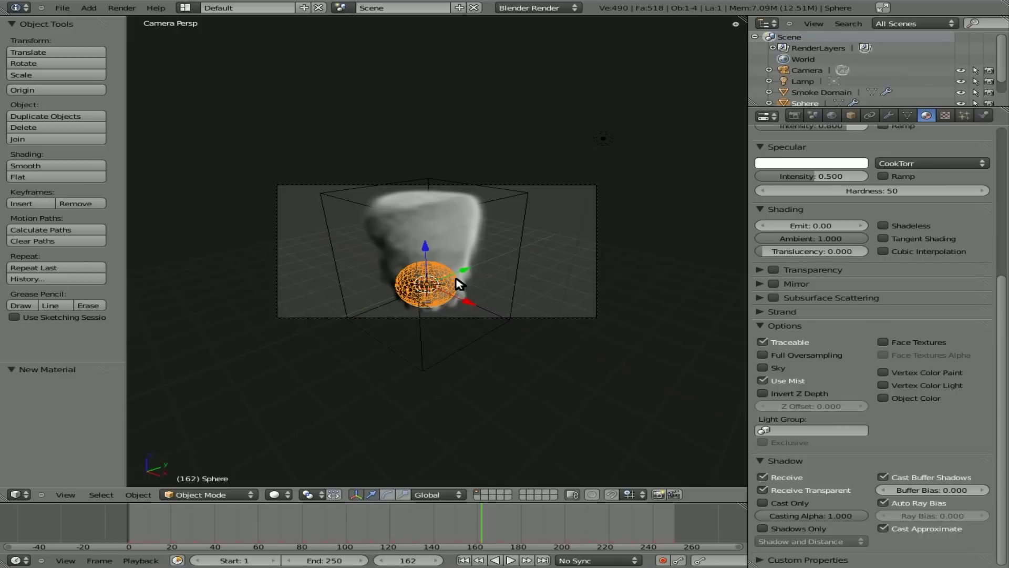
{"action": "key", "text": "F12"}
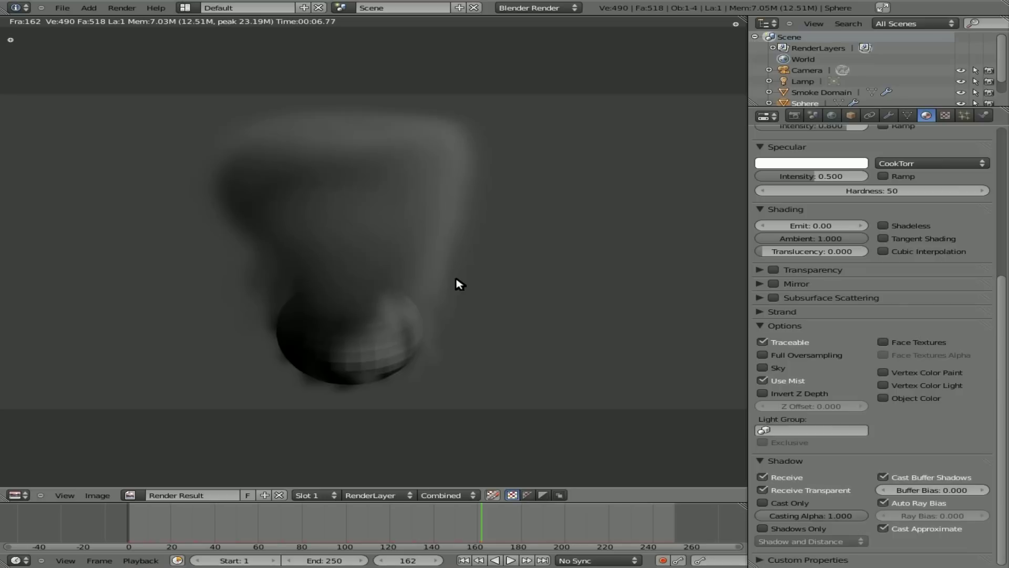
{"action": "key", "text": "Escape"}
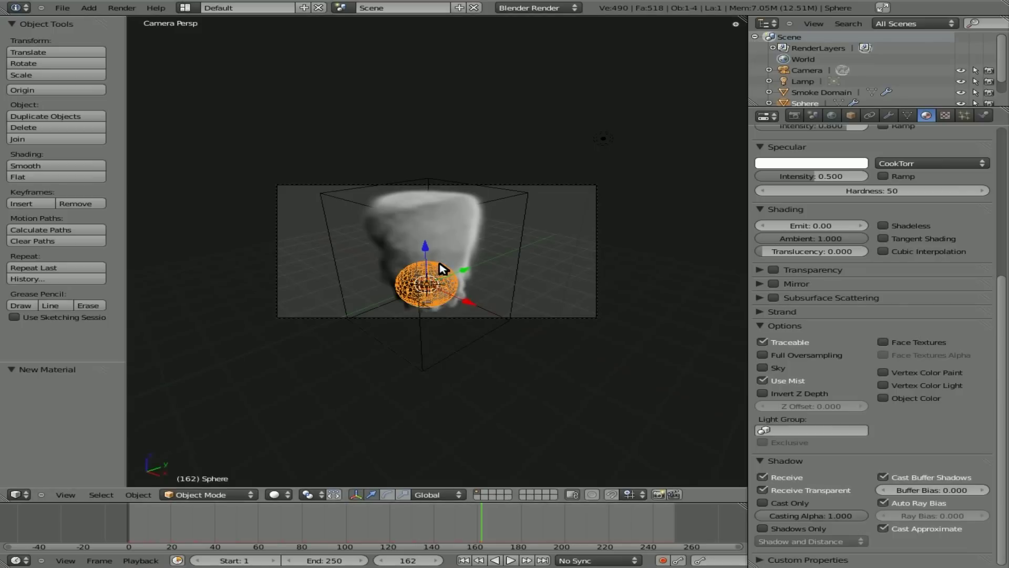
- Change the Smoke Domain material's emission color to blue and render a test image
{"action": "right_click", "coordinate": [512, 207]}
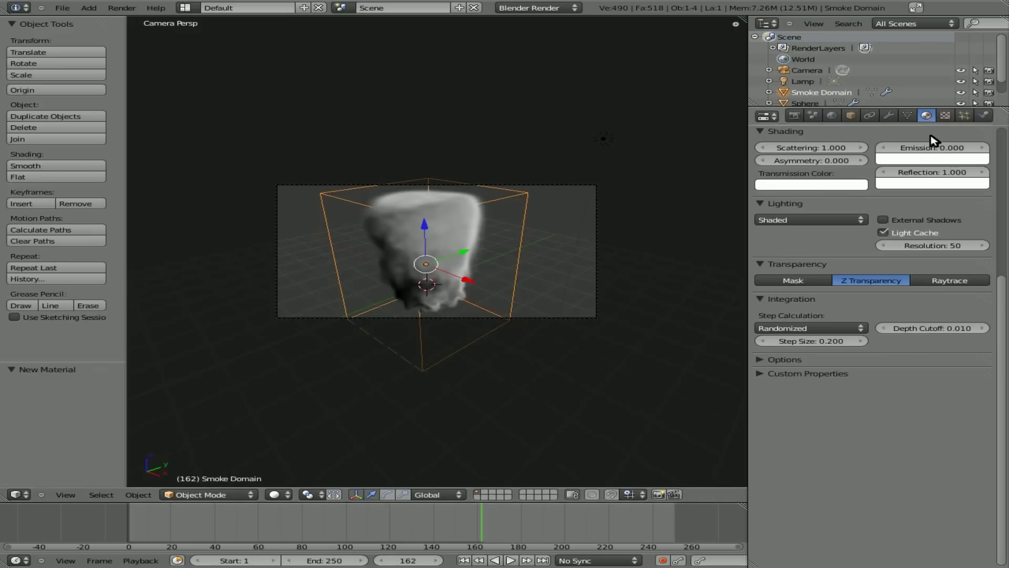
{"action": "scroll", "coordinate": [869, 163], "scroll_direction": "up", "scroll_amount": 10}
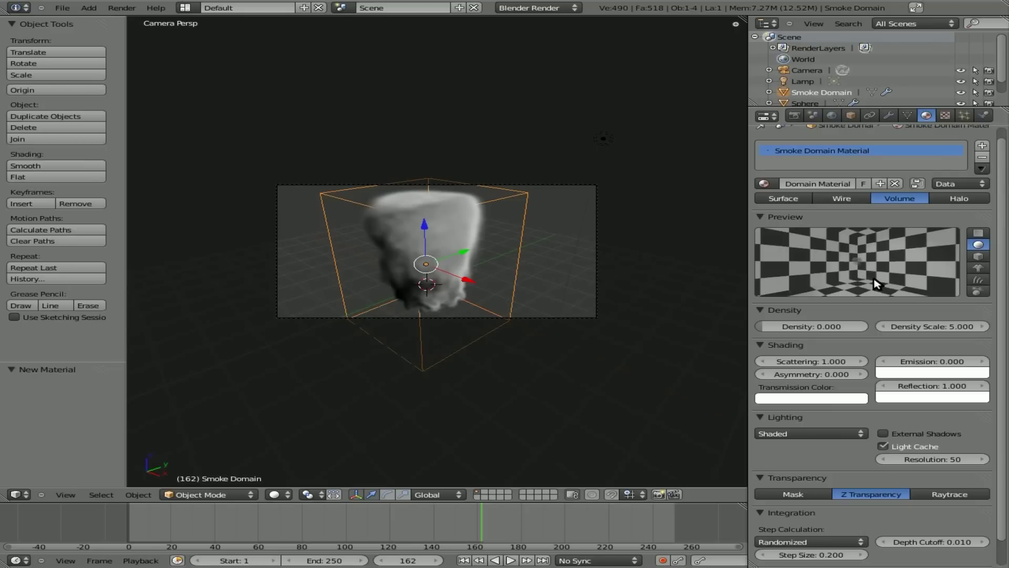
{"action": "left_click", "coordinate": [899, 373]}
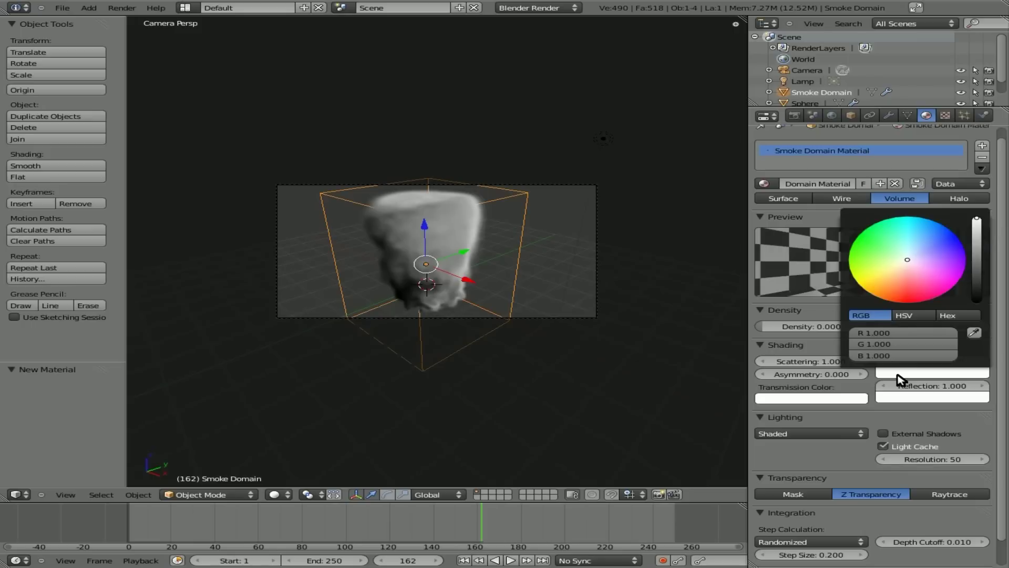
{"action": "key", "text": "ctrl+v"}
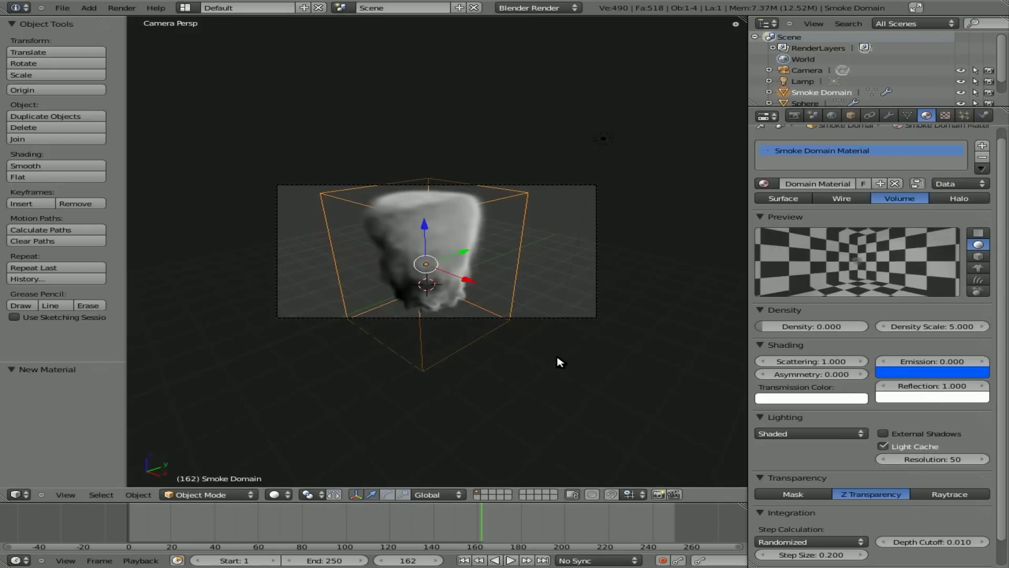
{"action": "key", "text": "F12"}
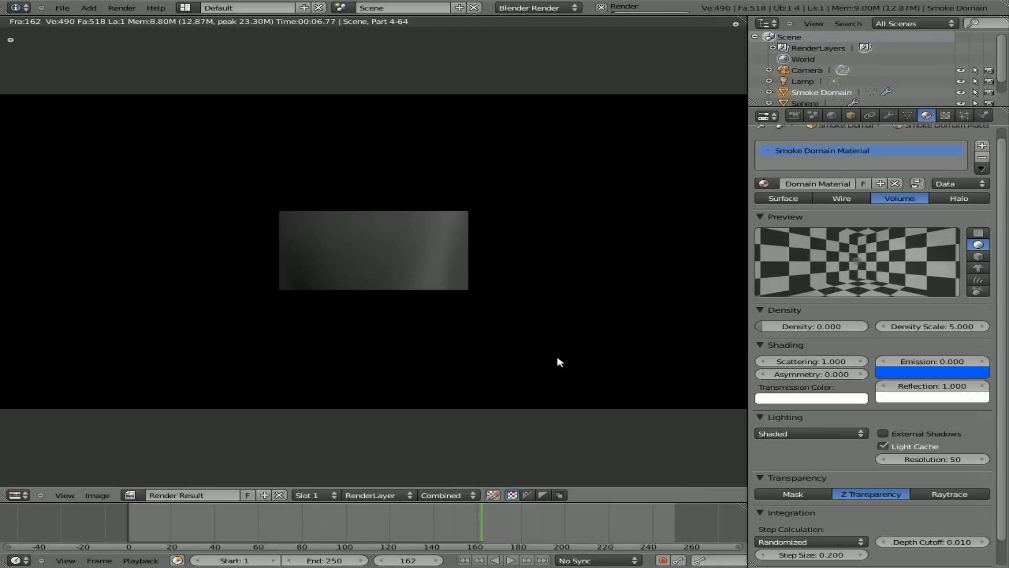
- Set the Smoke Domain material's Emission to 10, render a test image, and return to the 3D view
{"action": "left_click", "coordinate": [936, 361]}
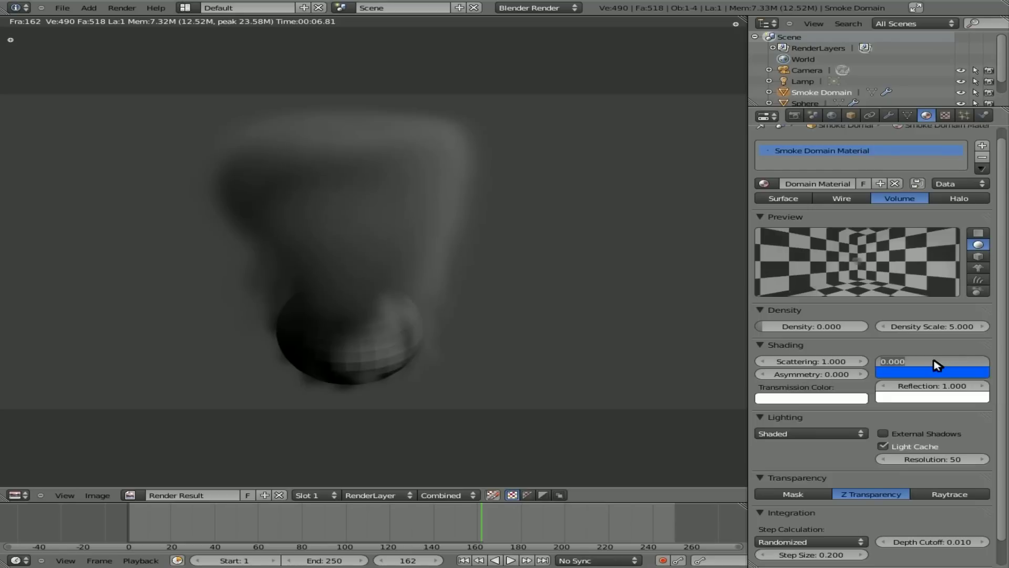
{"action": "type", "text": "10"}
{"action": "key", "text": "Return"}
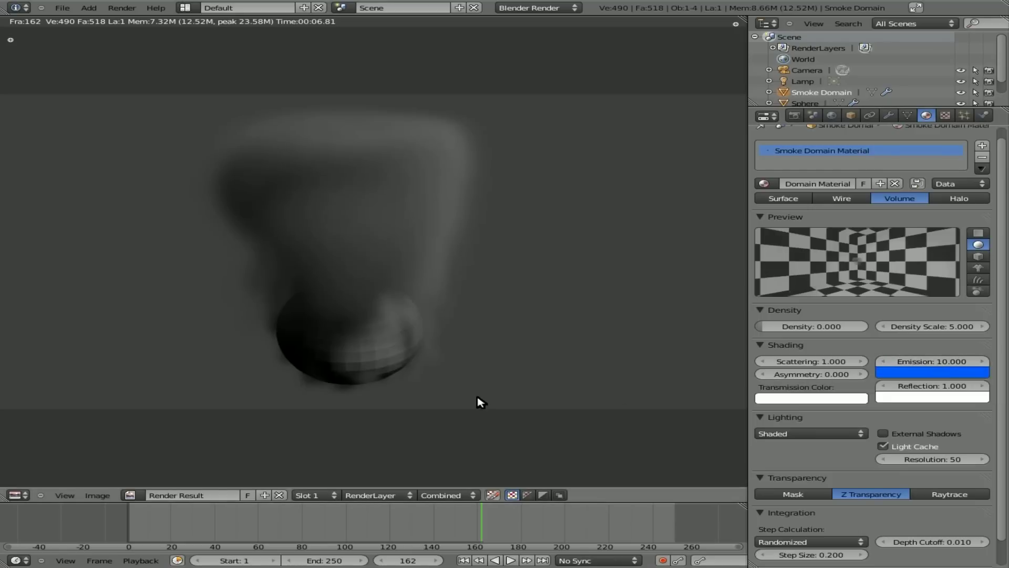
{"action": "key", "text": "F12"}
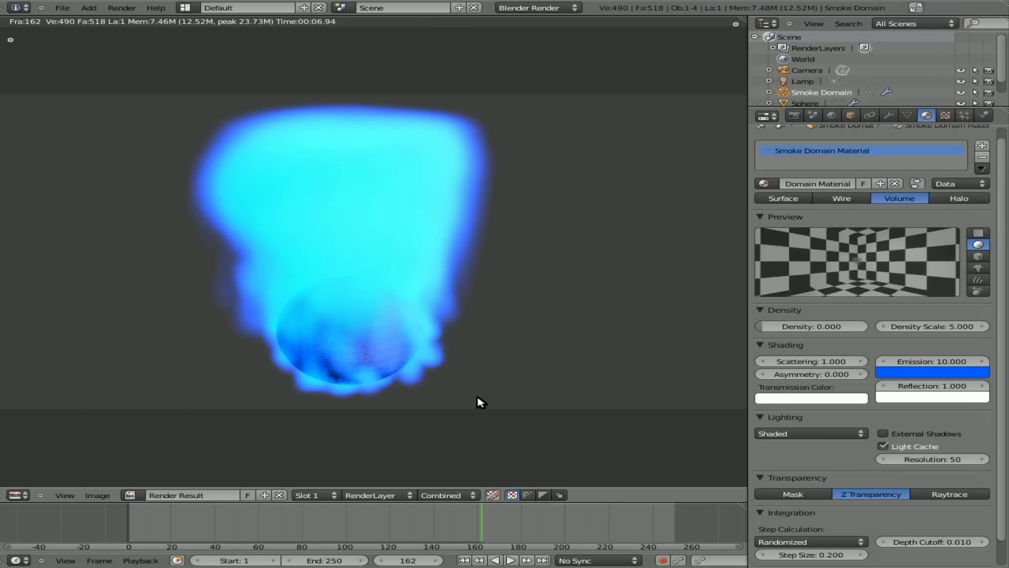
{"action": "key", "text": "Escape"}
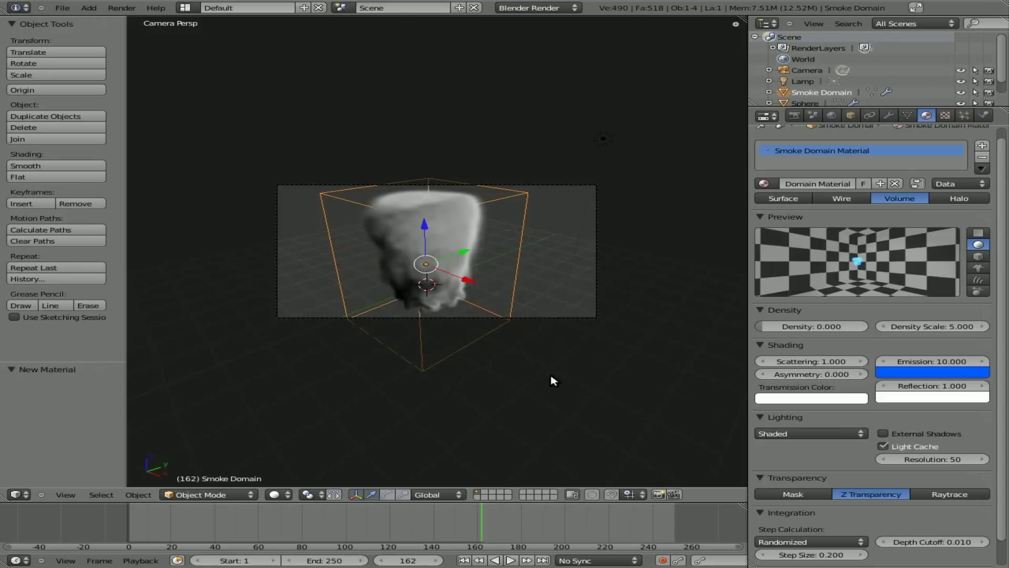
- Set the Smoke Domain material's Emission back to 0
{"action": "left_click", "coordinate": [949, 364]}
{"action": "type", "text": "0"}
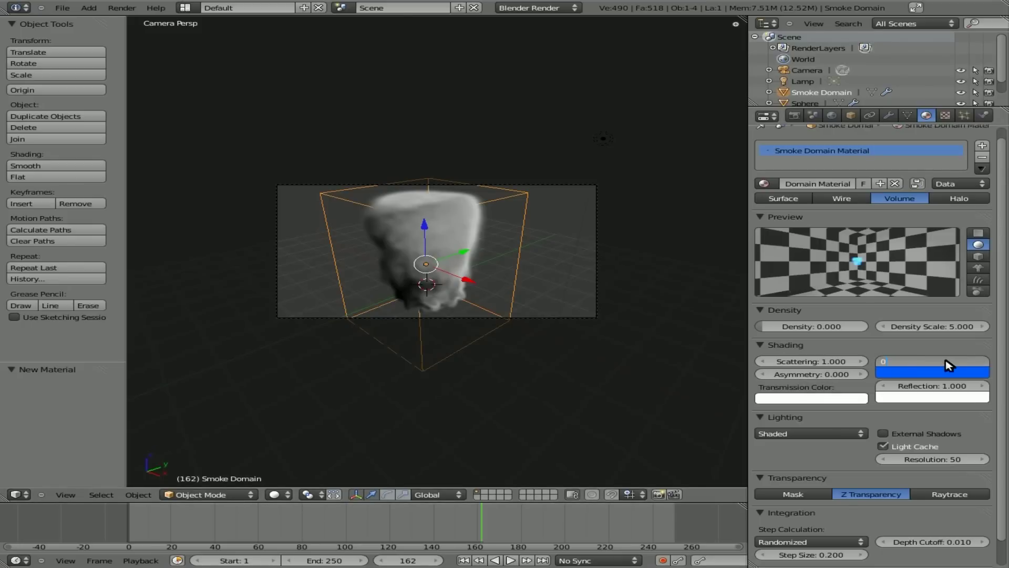
{"action": "key", "text": "Return"}
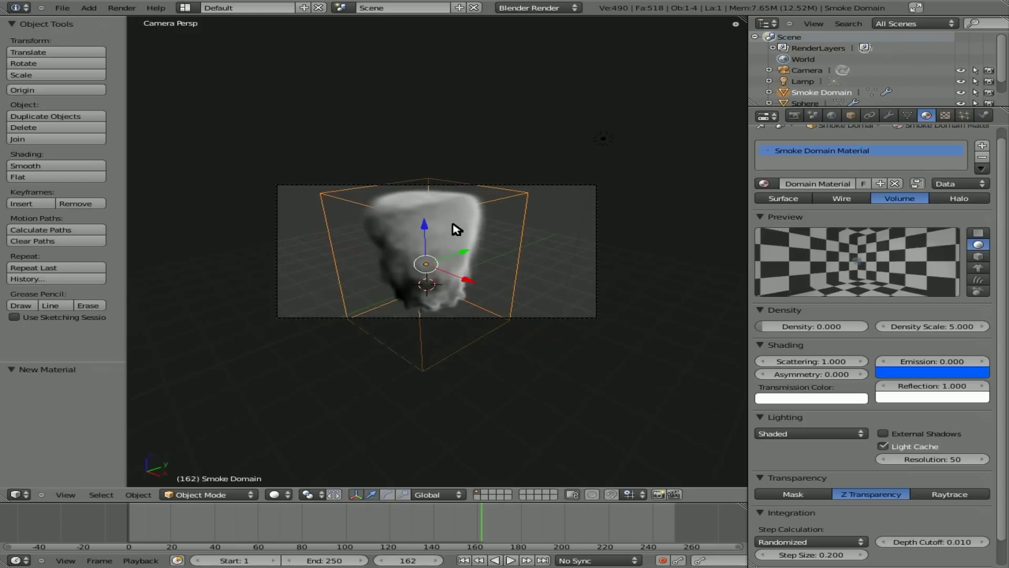
- Enable Smoke High Resolution in the Smoke Domain's physics settings
{"action": "right_click", "coordinate": [452, 286]}
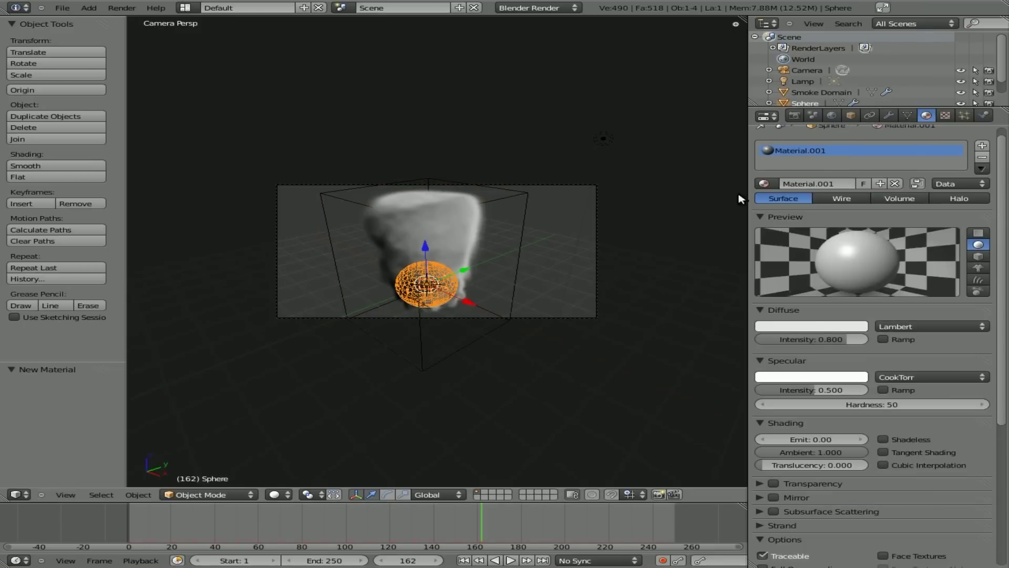
{"action": "left_click", "coordinate": [963, 115]}
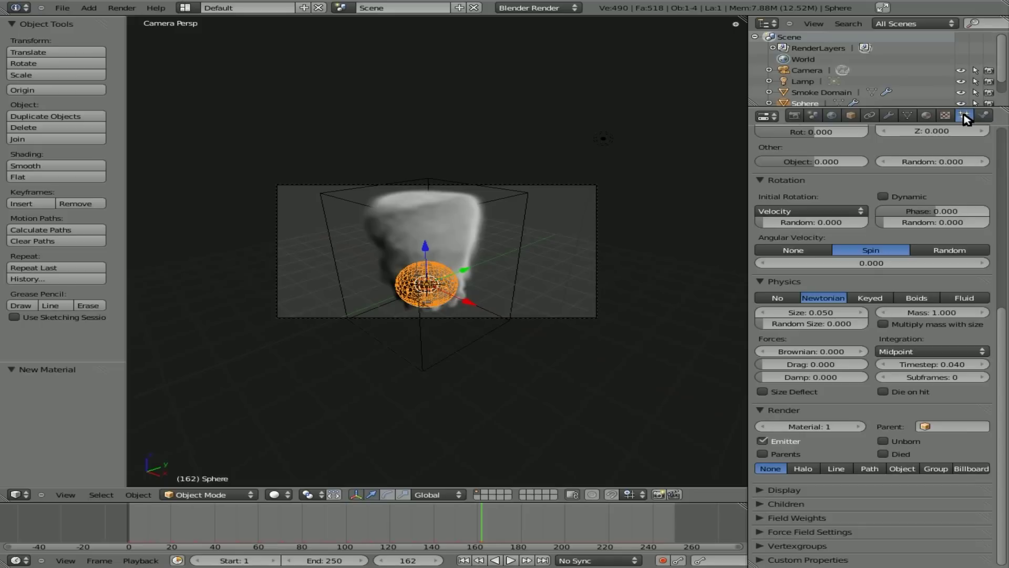
{"action": "left_click", "coordinate": [983, 116]}
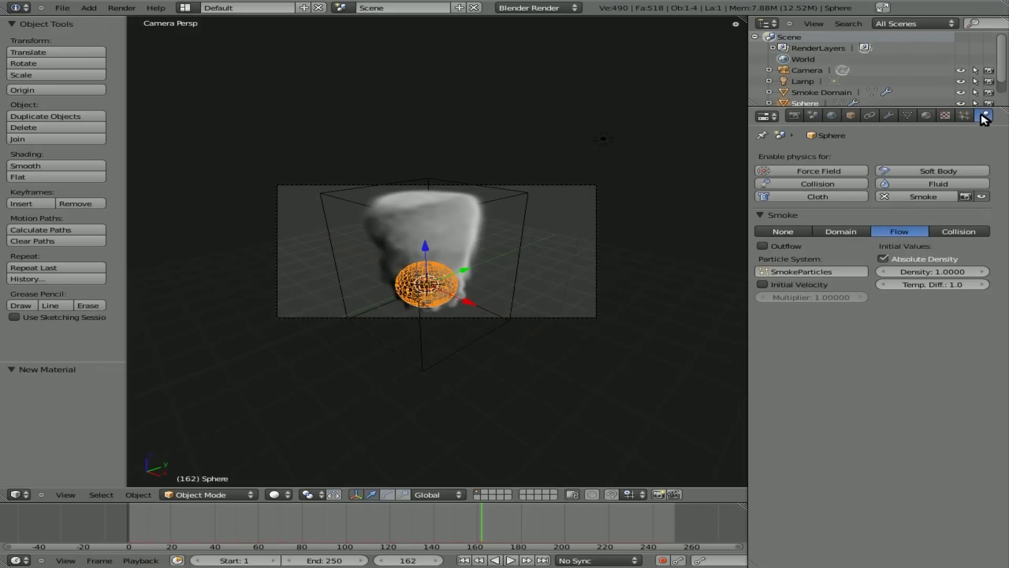
{"action": "right_click", "coordinate": [523, 224]}
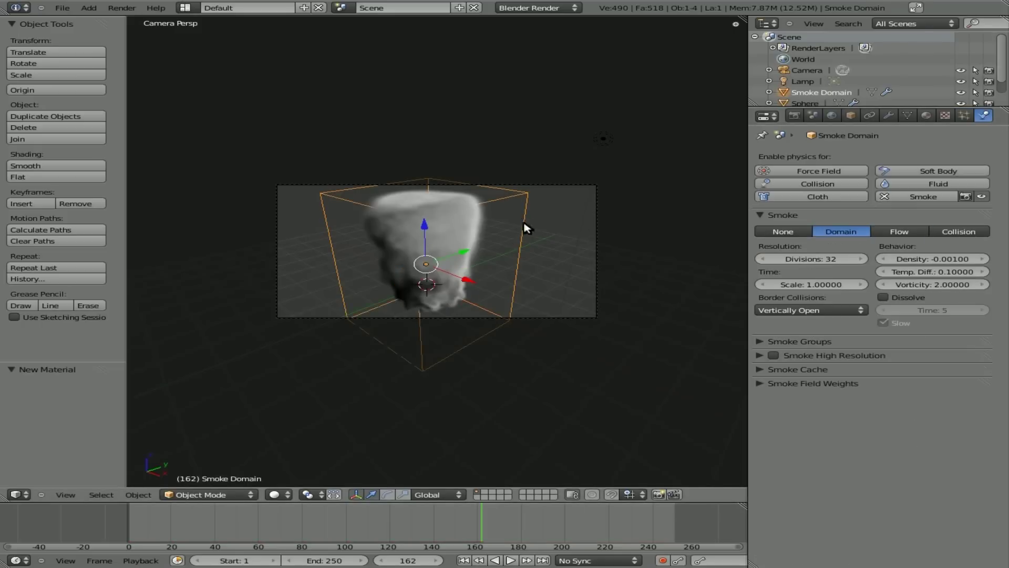
{"action": "left_click", "coordinate": [759, 356]}
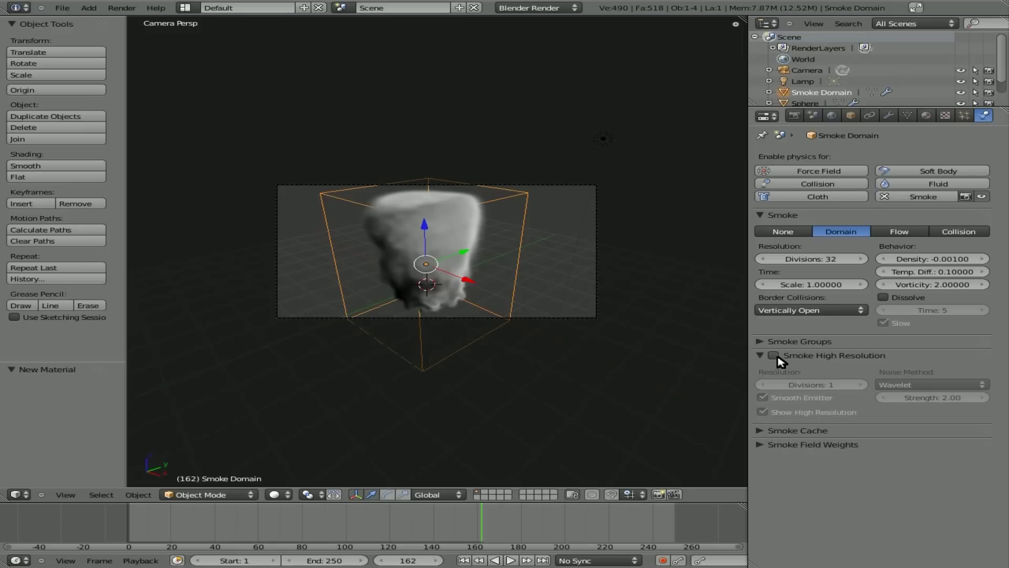
{"action": "left_click", "coordinate": [774, 355]}
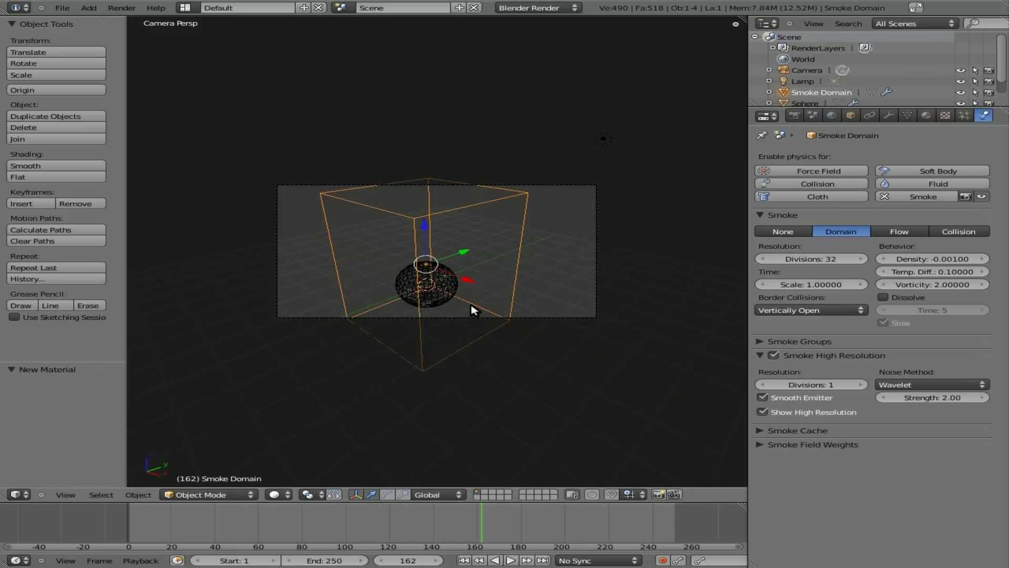
- Play the high-resolution smoke simulation from frame 1, view the sphere's particle settings meanwhile, and stop the playback
{"action": "key", "text": "shift+Left"}
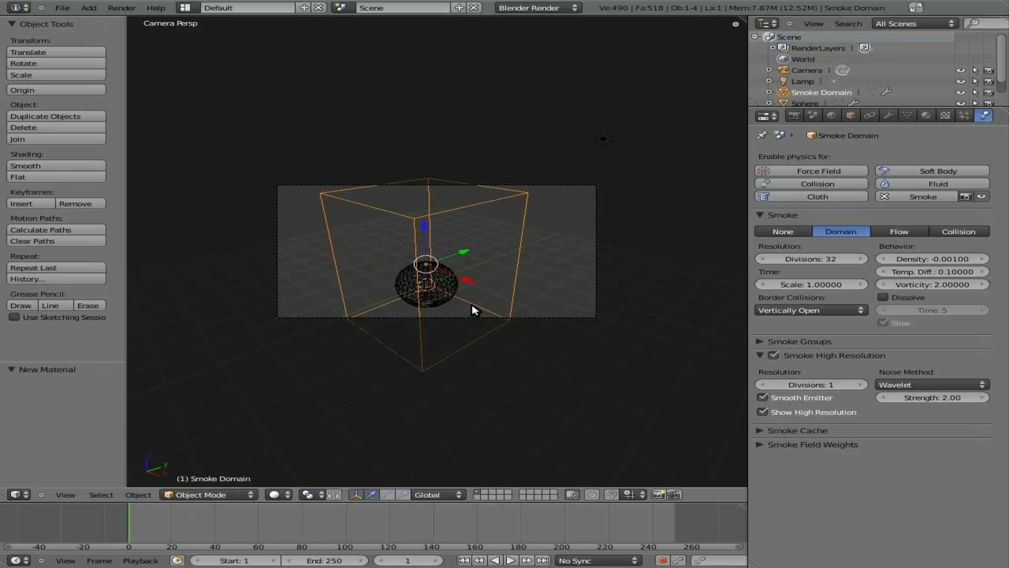
{"action": "key", "text": "alt+a"}
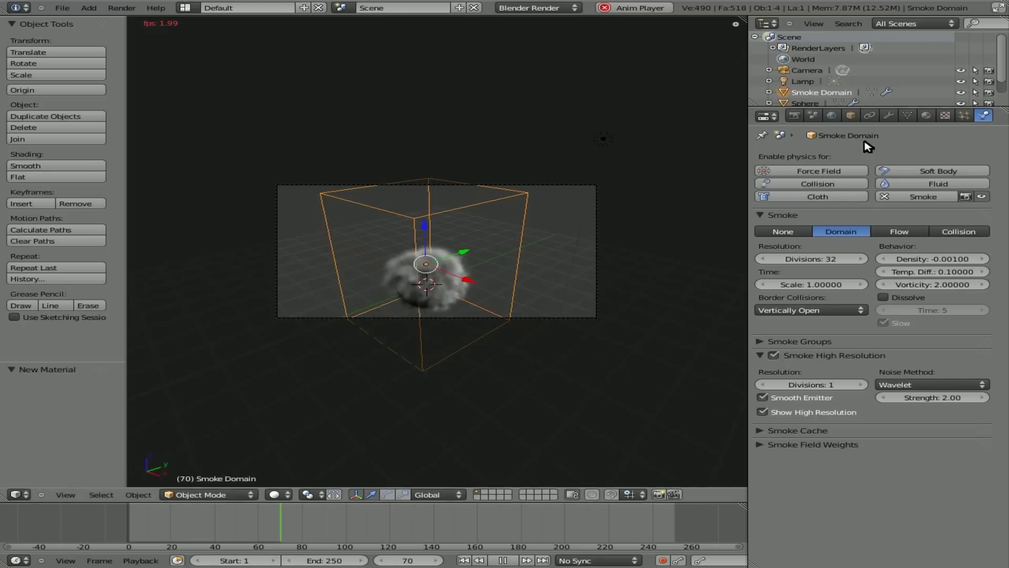
{"action": "left_click", "coordinate": [805, 103]}
{"action": "left_click", "coordinate": [963, 115]}
{"action": "scroll", "coordinate": [833, 367], "scroll_direction": "down", "scroll_amount": 10}
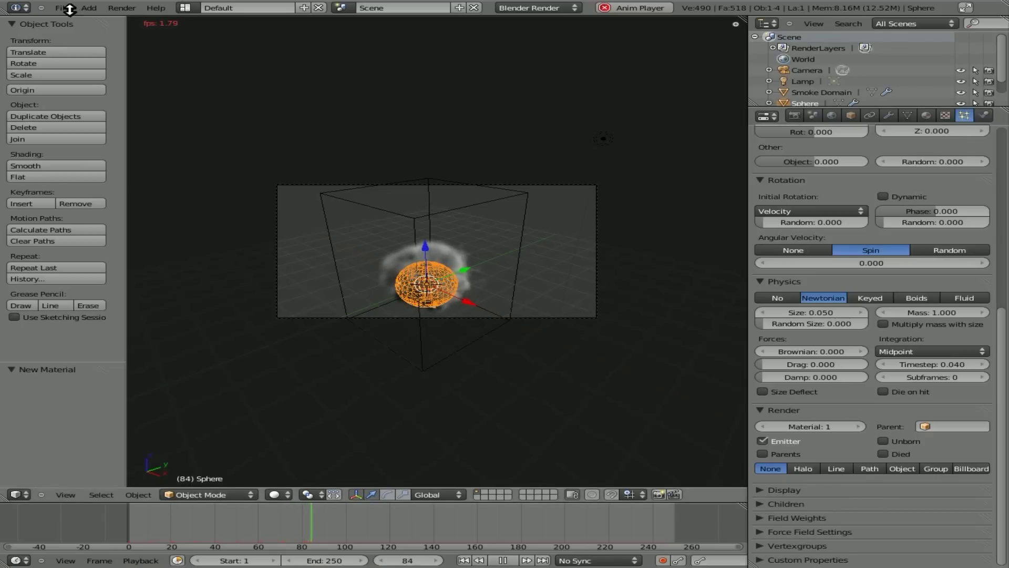
{"action": "left_click", "coordinate": [313, 225]}
{"action": "key", "text": "Escape"}
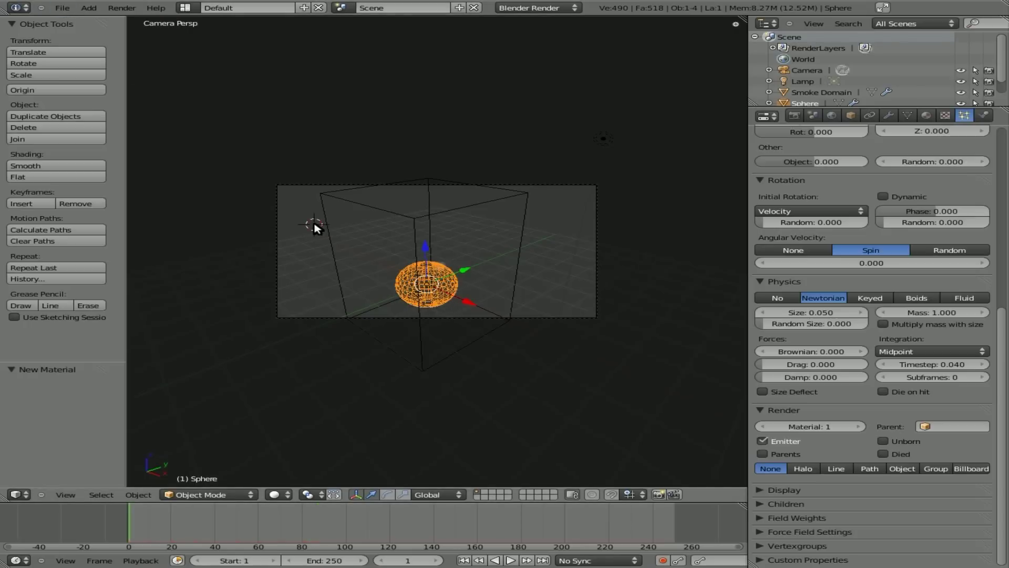
- Start a fresh scene by reloading the start-up file, and delete the default cube
{"action": "key", "text": "ctrl+n"}
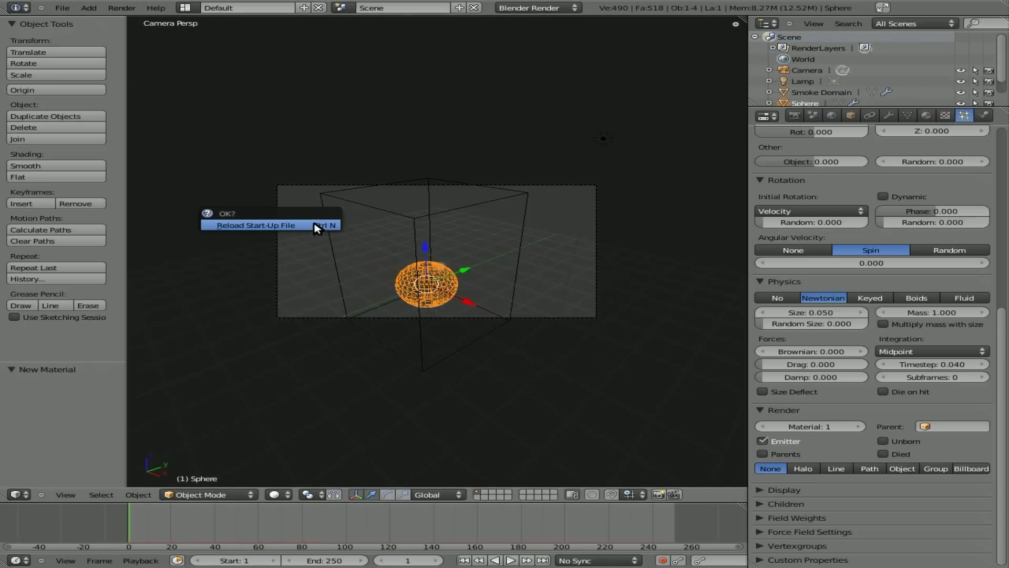
{"action": "left_click", "coordinate": [316, 226]}
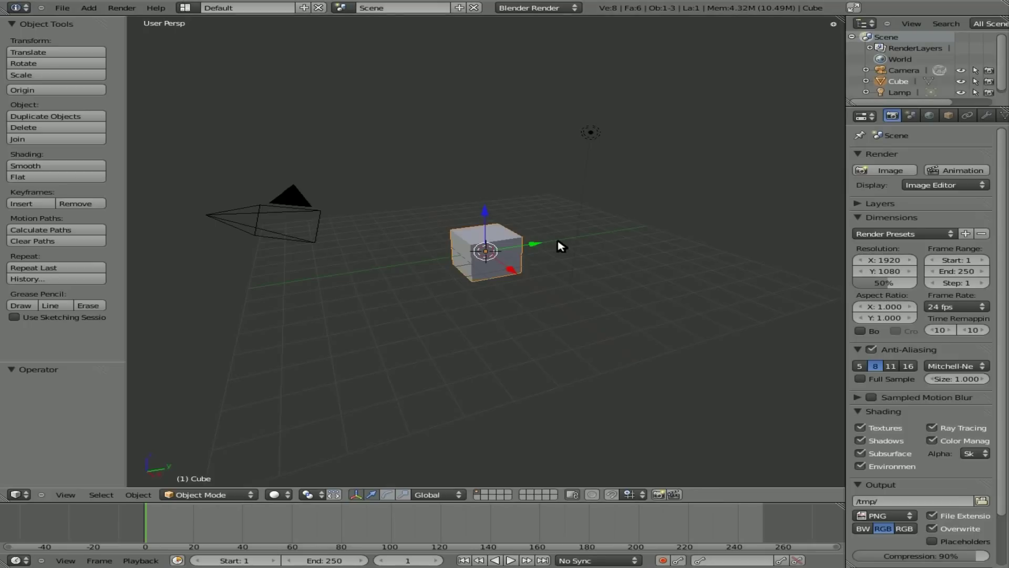
{"action": "key", "text": "x"}
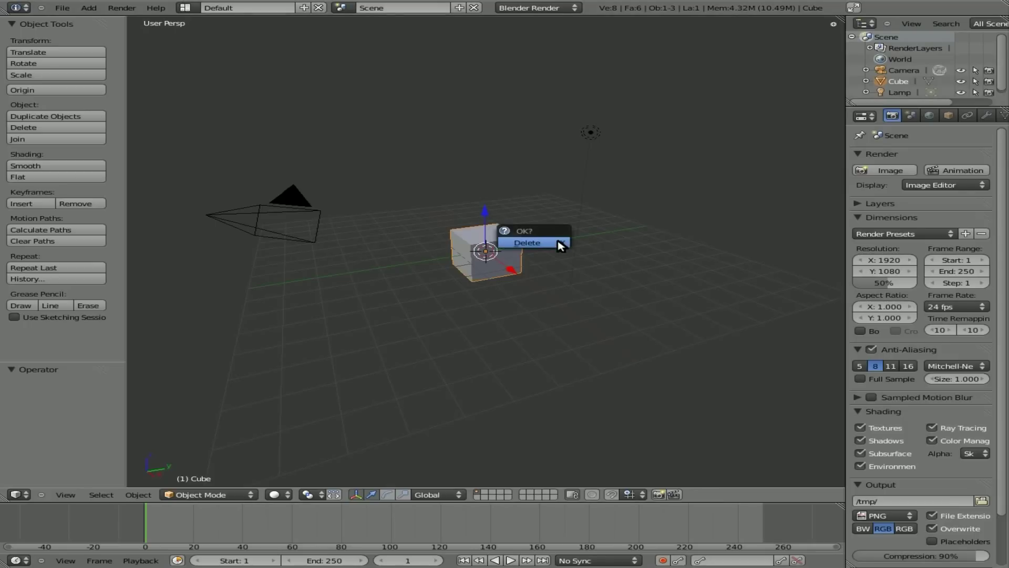
{"action": "left_click", "coordinate": [560, 246]}
- Add a plane at the scene's origin and scale it up by a factor of about 4.225
{"action": "key", "text": "space"}
{"action": "type", "text": "plane"}
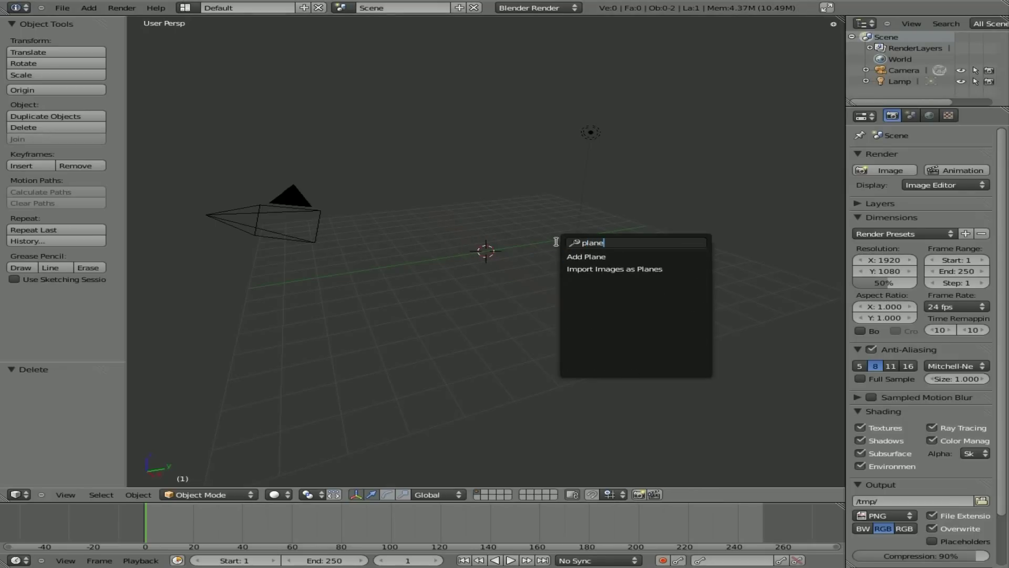
{"action": "key", "text": "Return"}
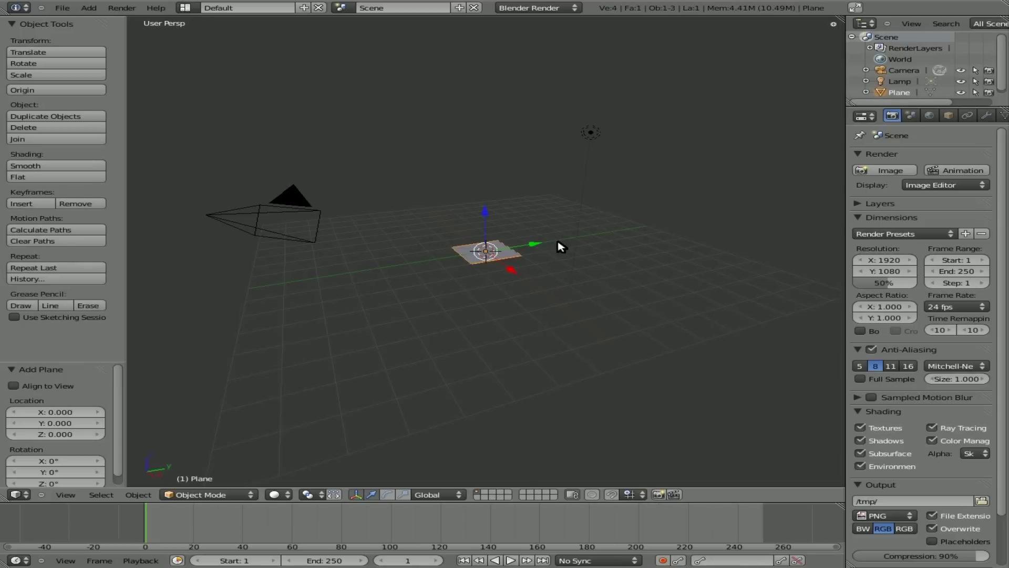
{"action": "key", "text": "s"}
{"action": "left_click", "coordinate": [742, 432]}
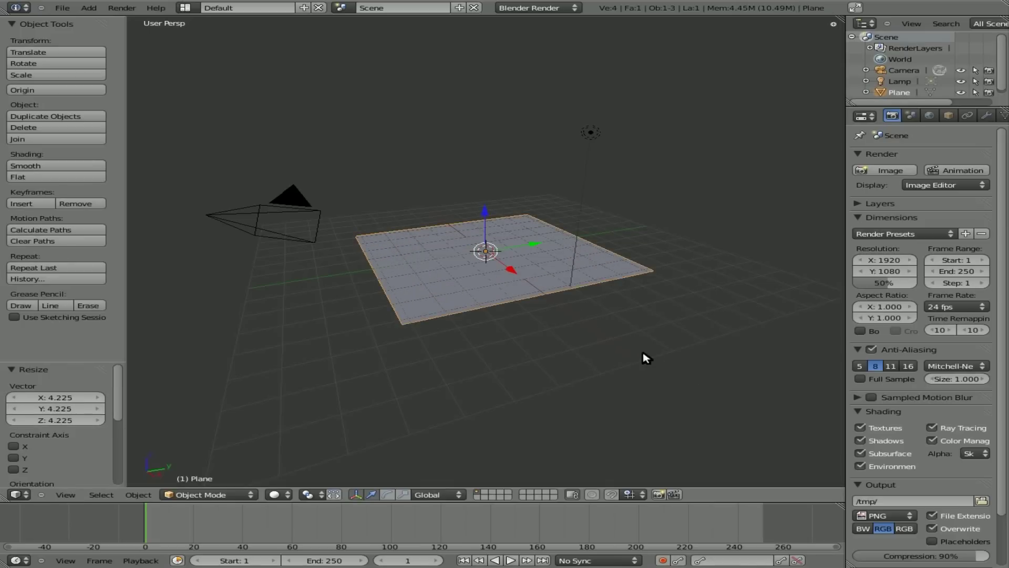
- In the front orthographic view, tilt the plane by about 12.7° so it slopes down along positive X
{"action": "key", "text": "KP_1"}
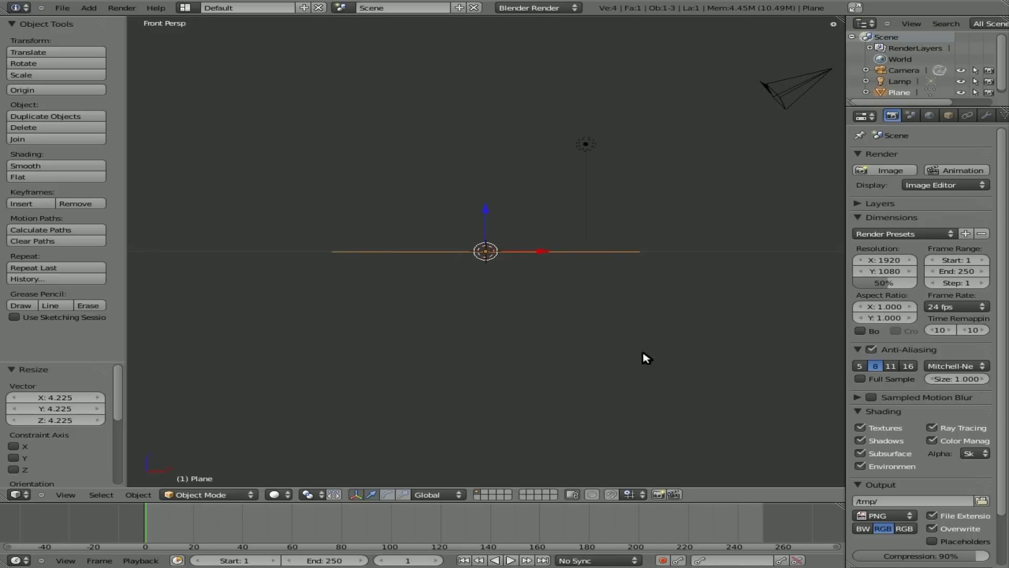
{"action": "key", "text": "KP_5"}
{"action": "key", "text": "r"}
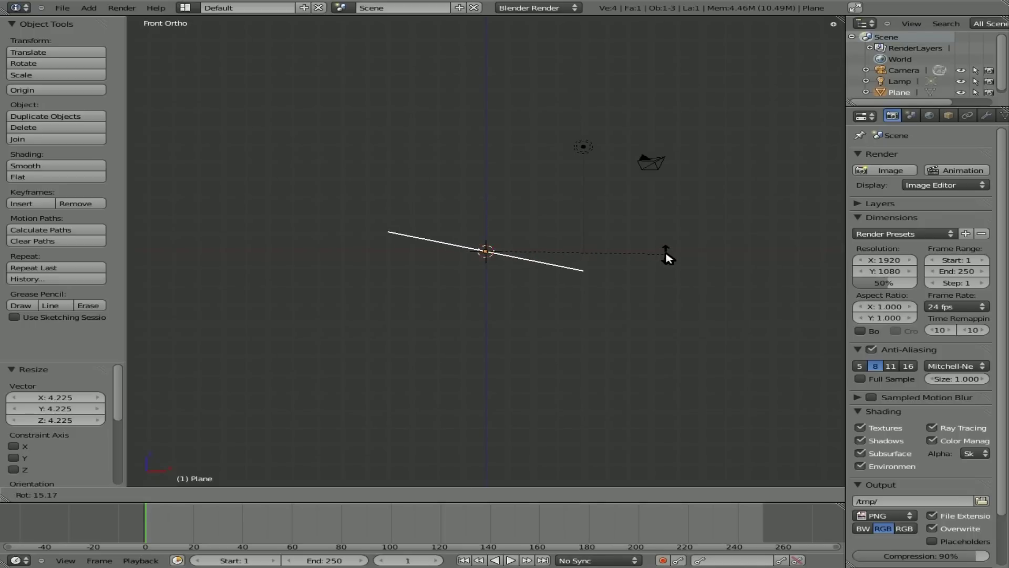
{"action": "left_click", "coordinate": [670, 251]}
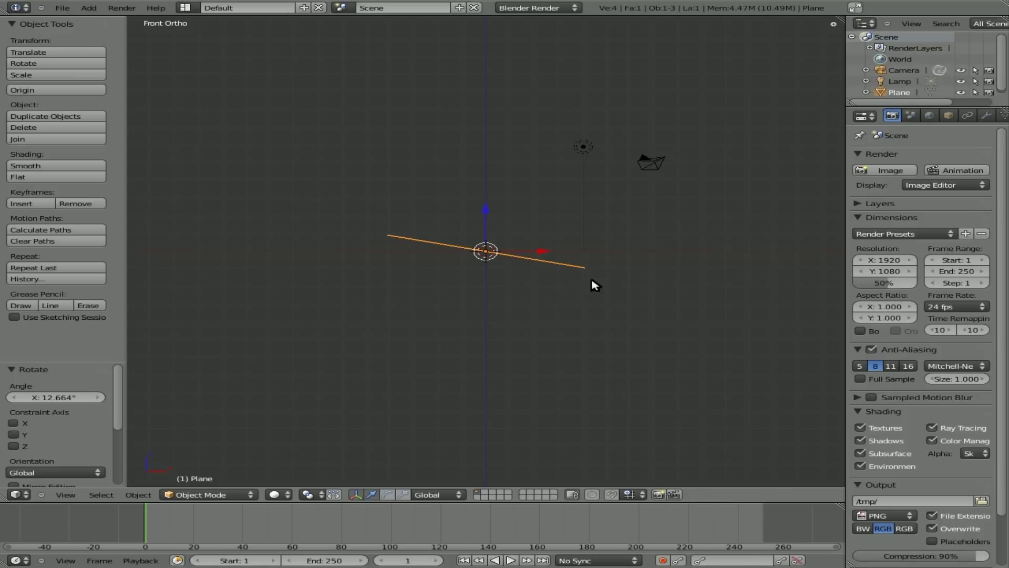
- Add a UV sphere, show the scene in wireframe, move the sphere about X -1.249, Z 6.804 above the plane, and widen the properties area
{"action": "key", "text": "space"}
{"action": "key", "text": "BackSpace"}
{"action": "type", "text": "sphere"}
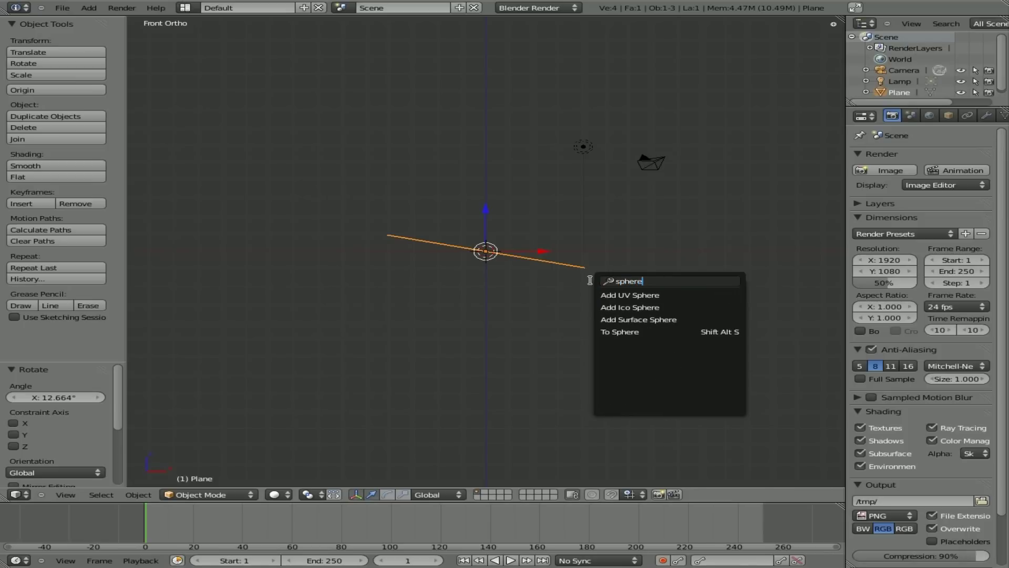
{"action": "key", "text": "Return"}
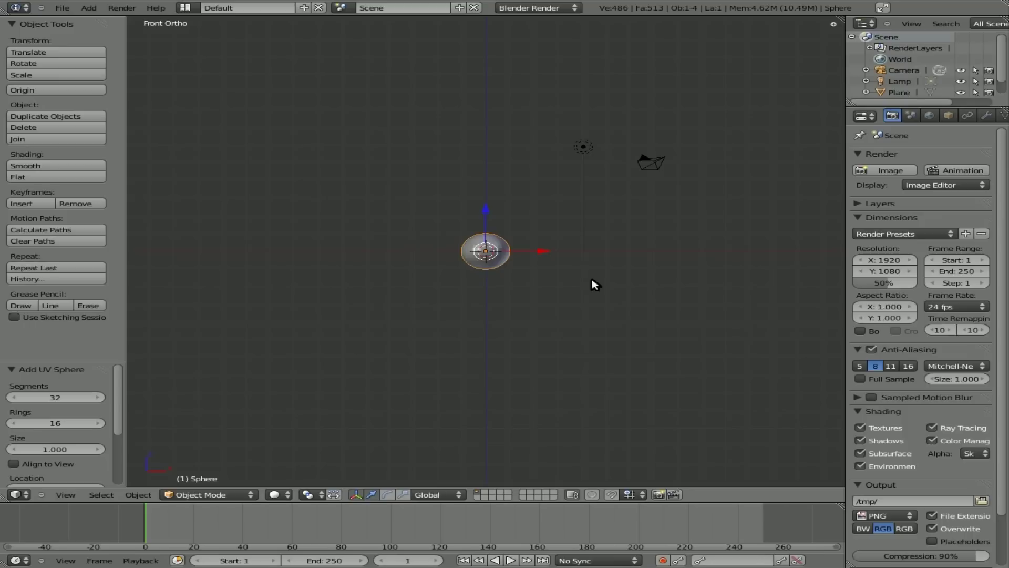
{"action": "key", "text": "z"}
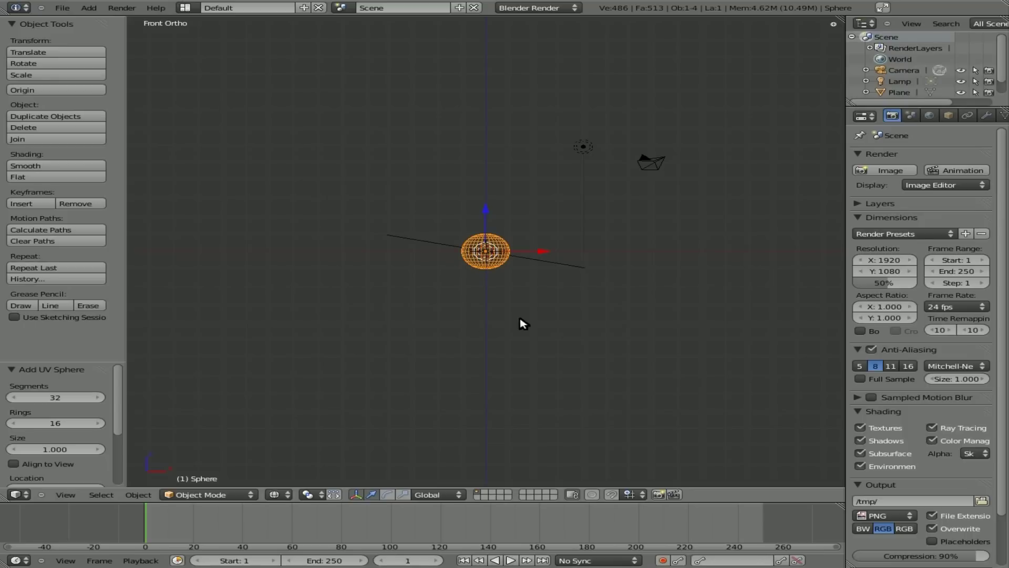
{"action": "key", "text": "g"}
{"action": "left_click", "coordinate": [490, 203]}
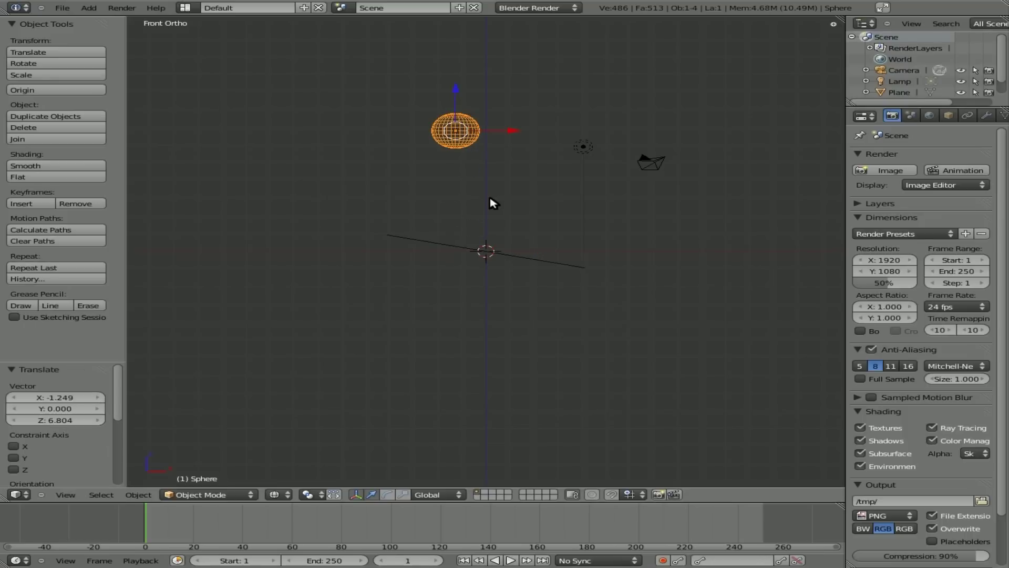
{"action": "left_click_drag", "start_coordinate": [847, 148], "coordinate": [712, 148]}
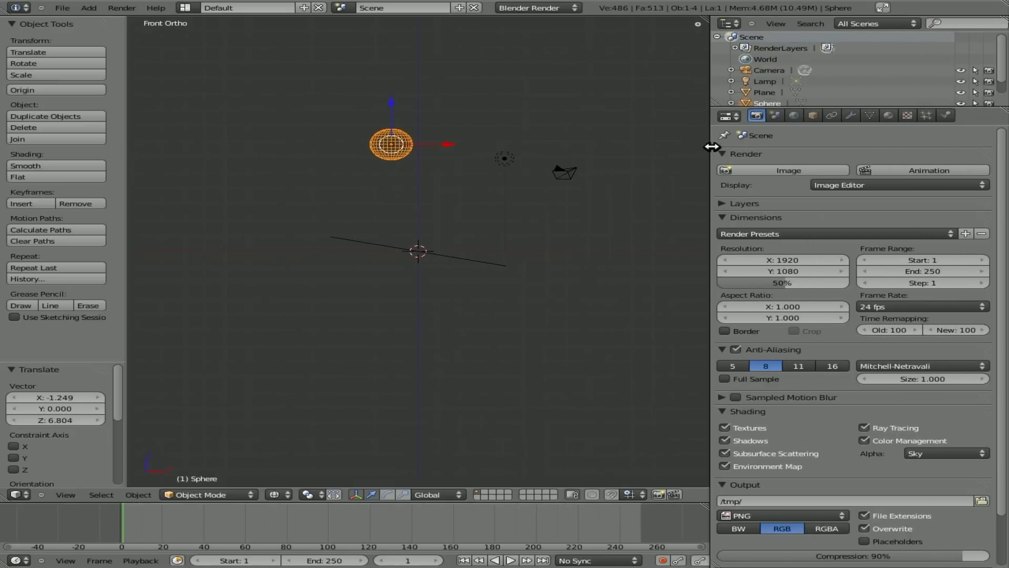
- Switch the engine to Blender Game, and make the sphere a Rigid Body with Sphere collision bounds
{"action": "left_click", "coordinate": [572, 10]}
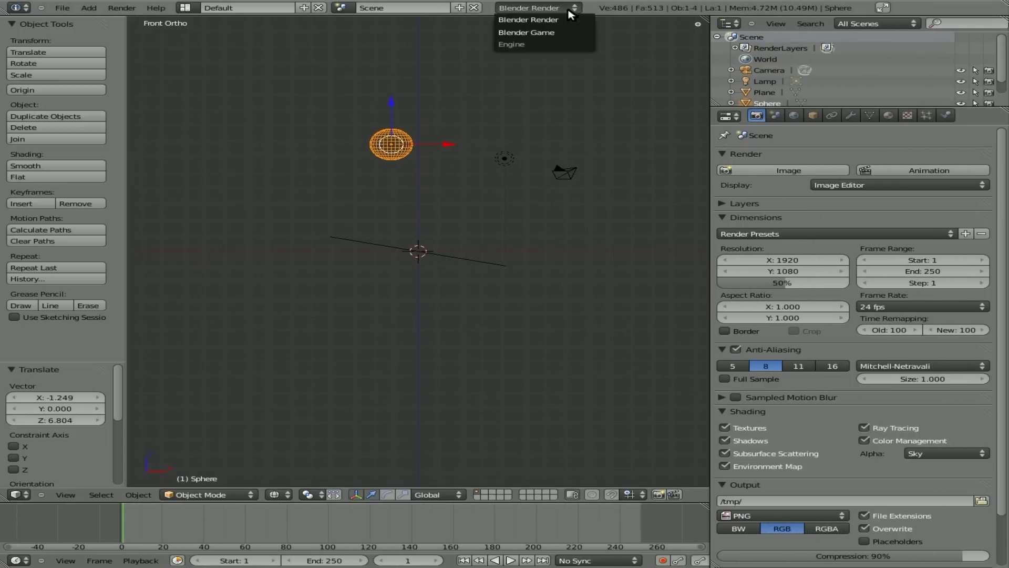
{"action": "left_click", "coordinate": [557, 34]}
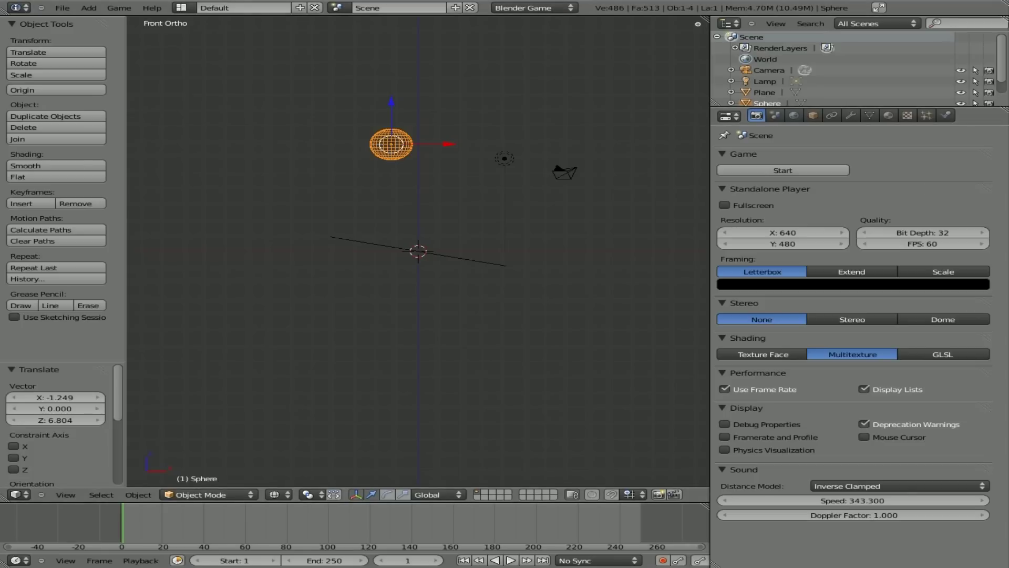
{"action": "left_click", "coordinate": [946, 115]}
{"action": "left_click", "coordinate": [886, 172]}
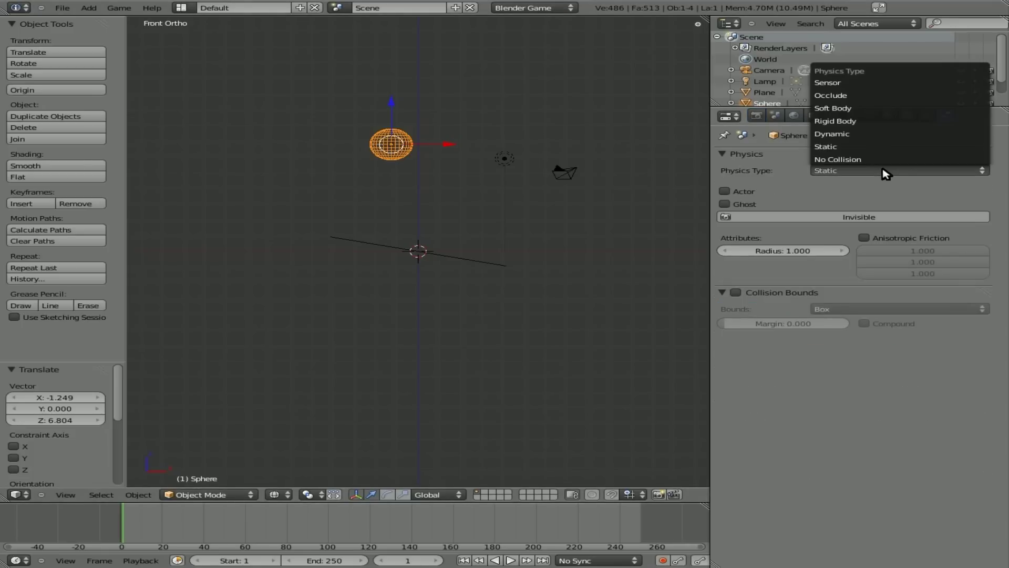
{"action": "left_click", "coordinate": [866, 121]}
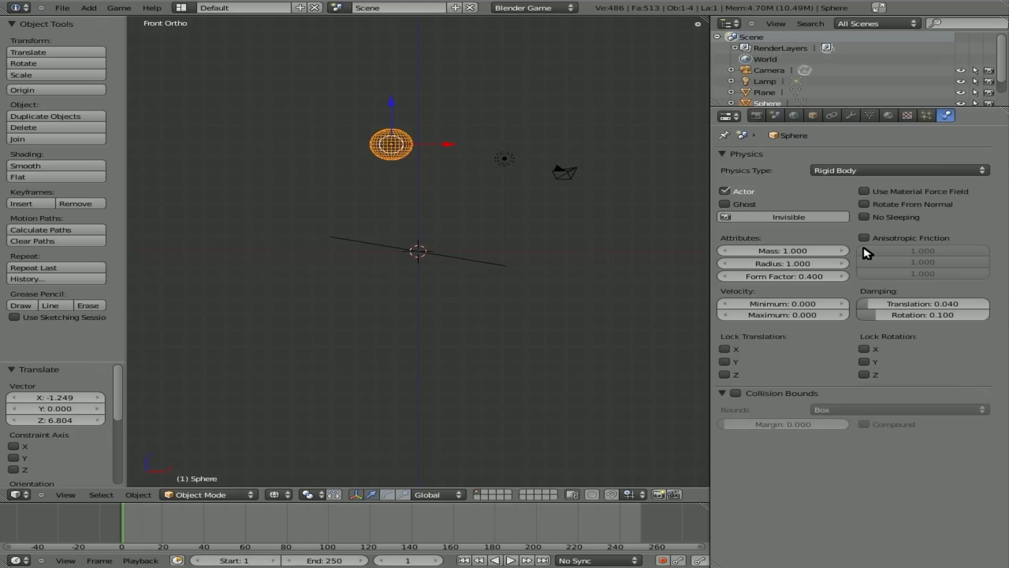
{"action": "left_click", "coordinate": [736, 394]}
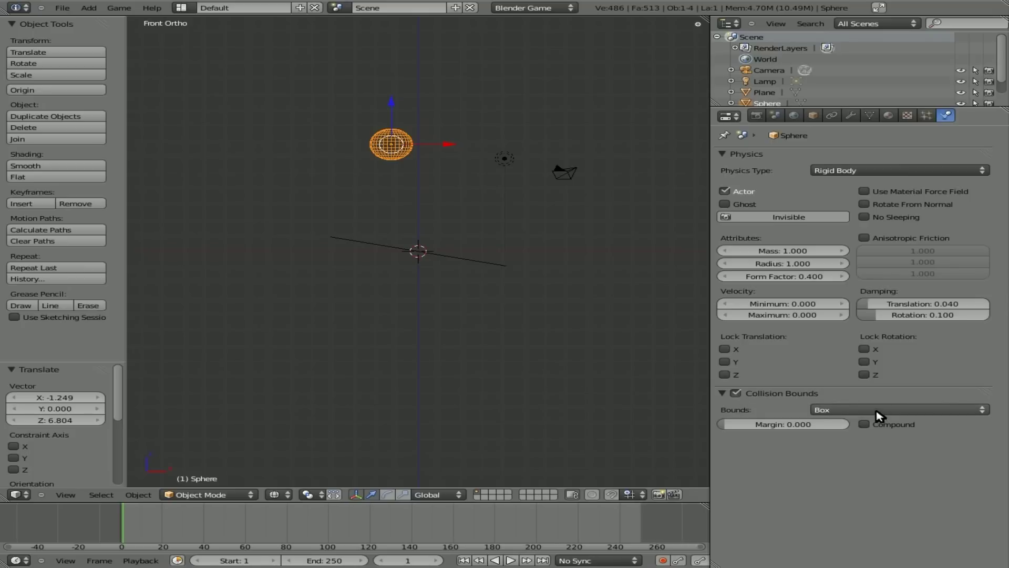
{"action": "left_click", "coordinate": [883, 410]}
{"action": "left_click", "coordinate": [870, 355]}
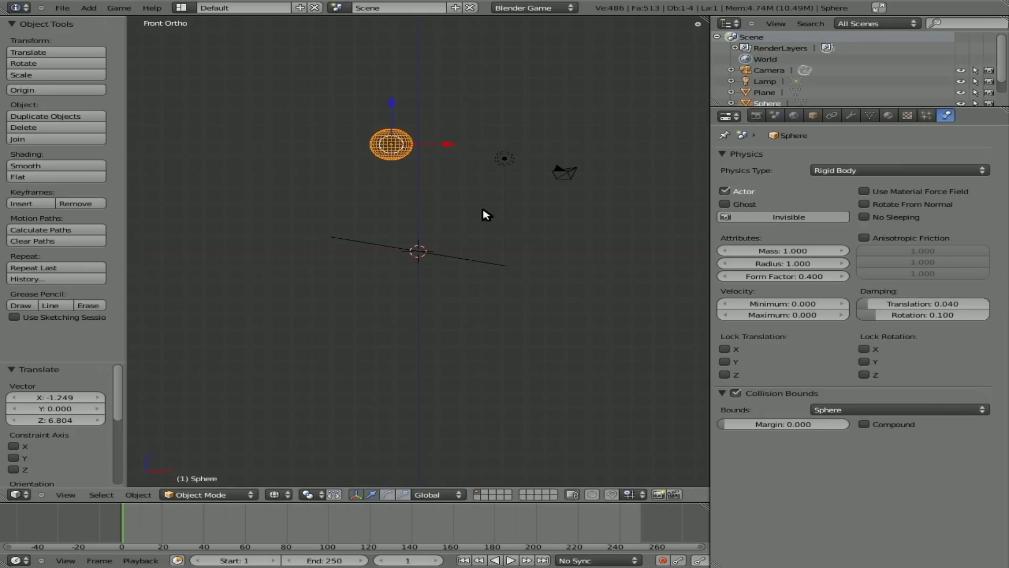
- Preview the sphere's motion by playing the timeline and by running the game engine, and stop each run
{"action": "key", "text": "alt+a"}
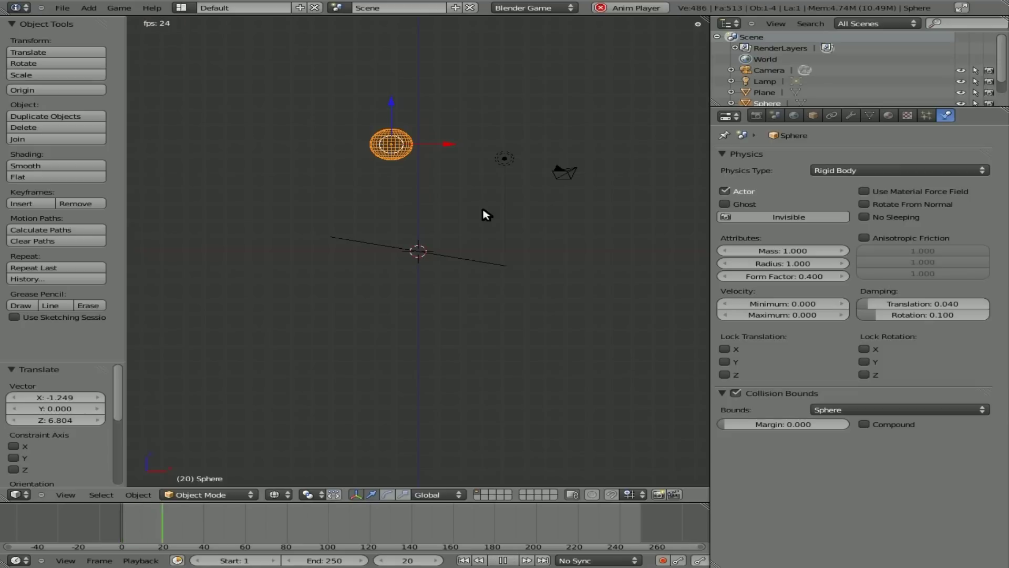
{"action": "key", "text": "Escape"}
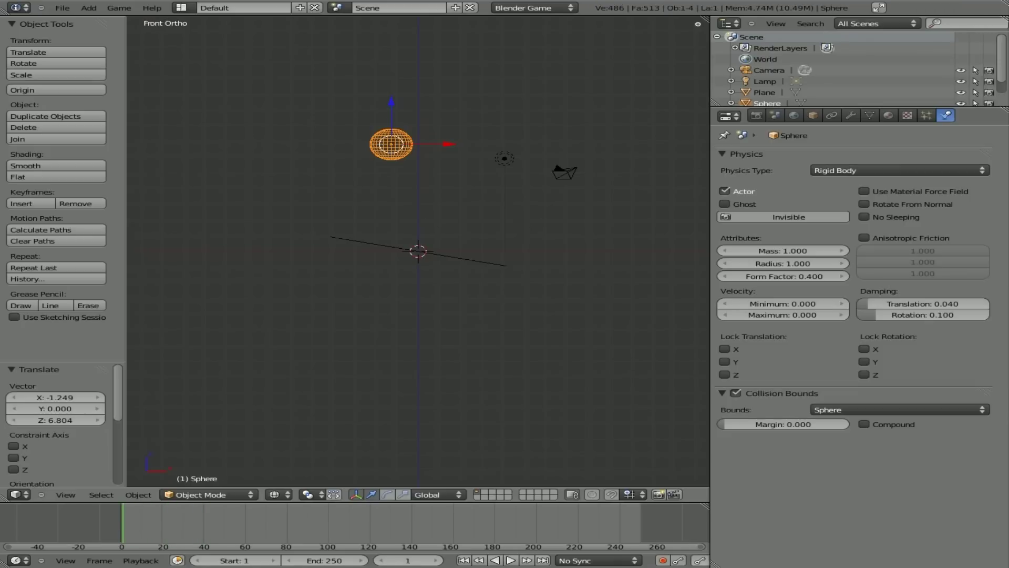
{"action": "key", "text": "p"}
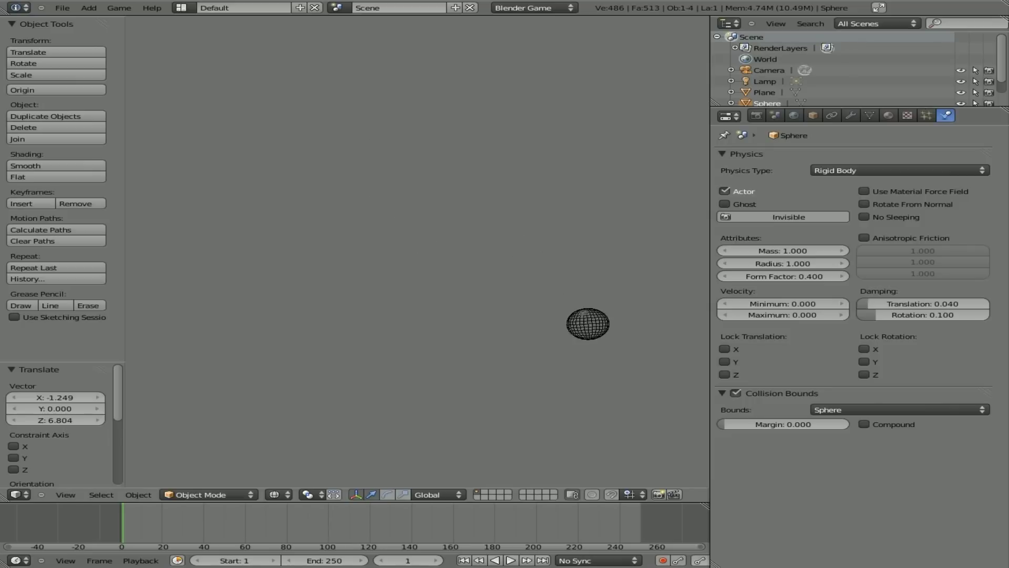
{"action": "key", "text": "Escape"}
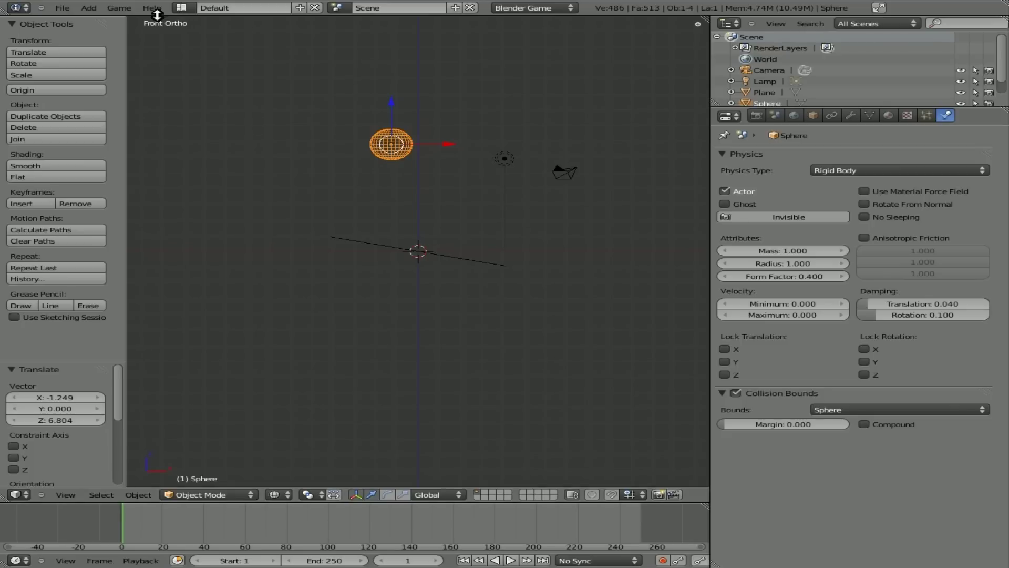
- Enable animation recording for the game engine and run the game to record the sphere's fall and roll
{"action": "left_click", "coordinate": [116, 10]}
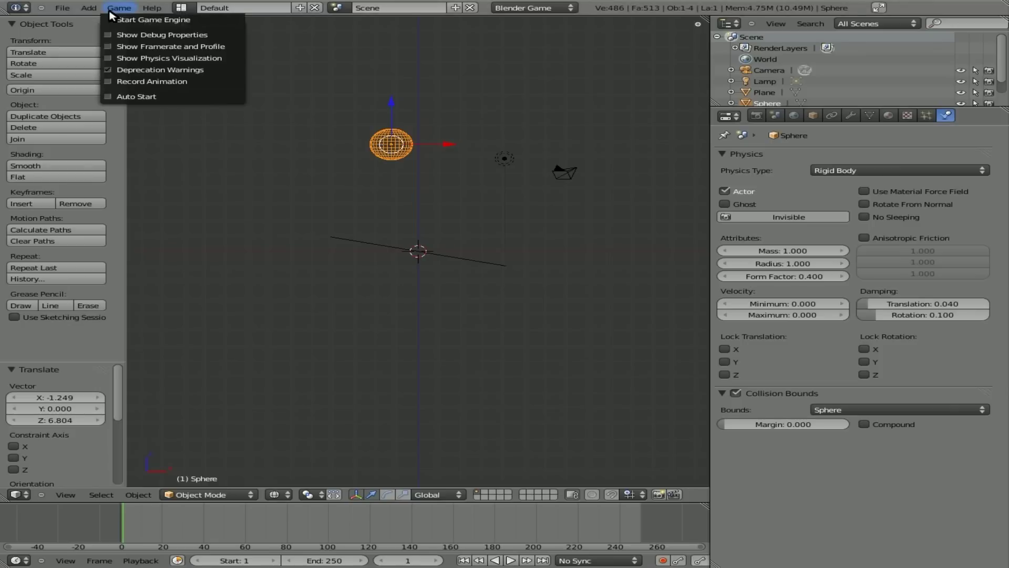
{"action": "left_click", "coordinate": [122, 80]}
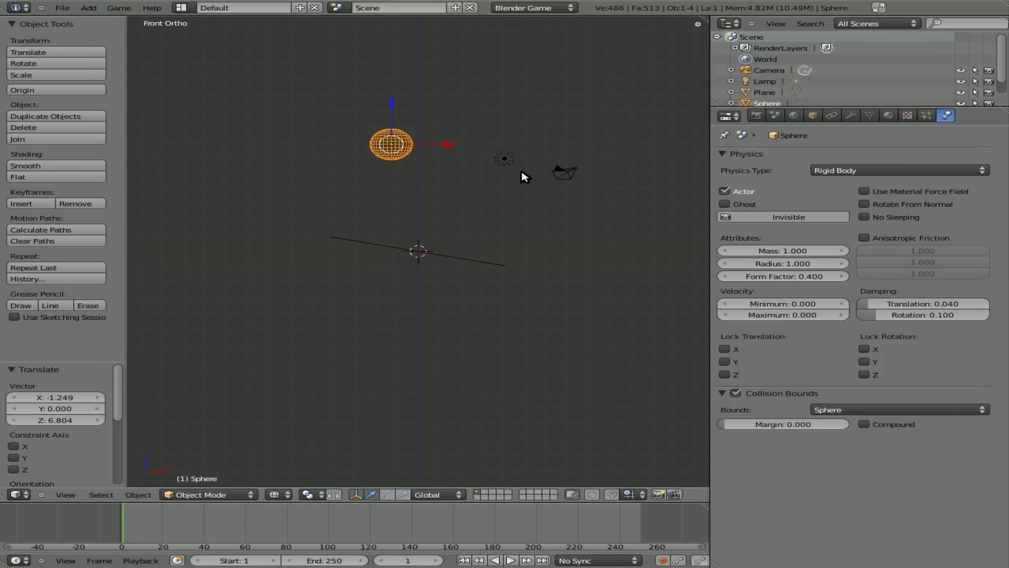
{"action": "key", "text": "p"}
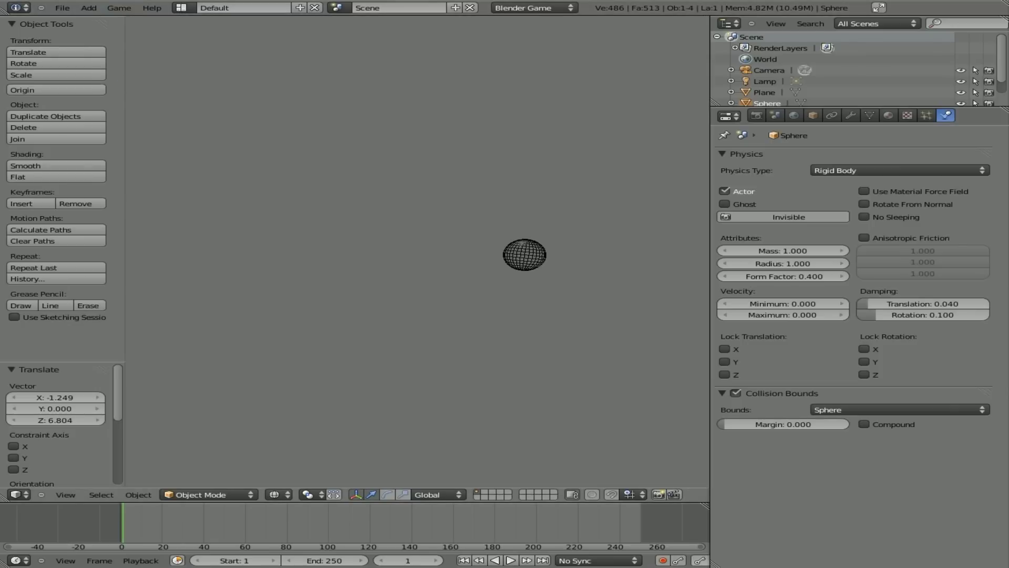
{"action": "key", "text": "Escape"}
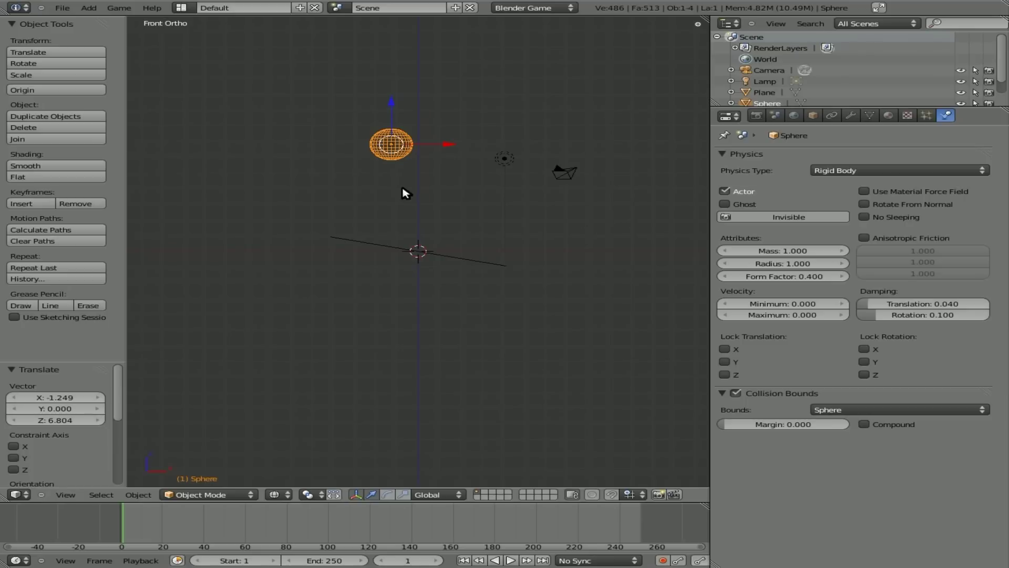
- Switch the engine back to Blender Render and play back the sphere's recorded animation
{"action": "left_click", "coordinate": [547, 9]}
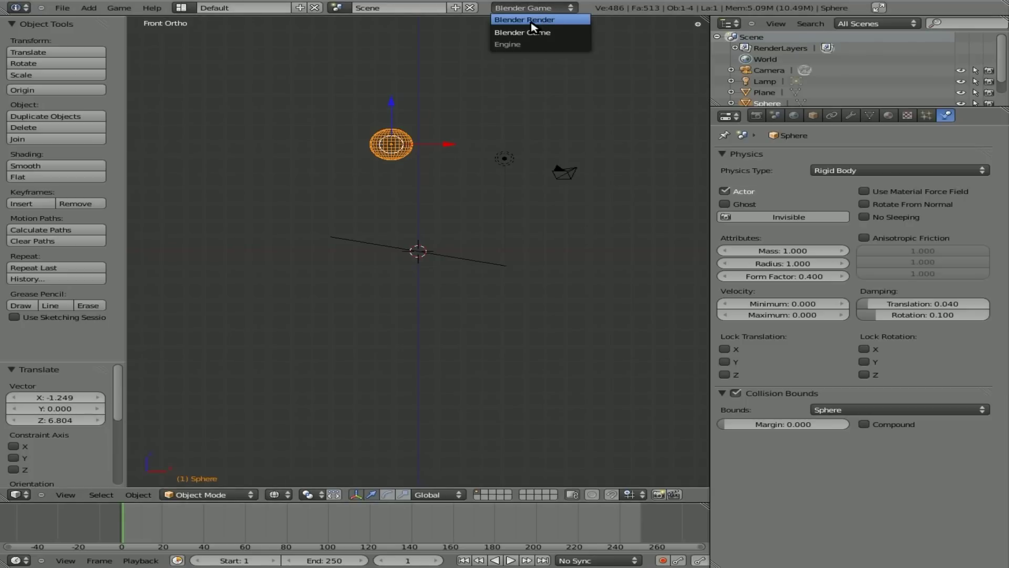
{"action": "left_click", "coordinate": [532, 22]}
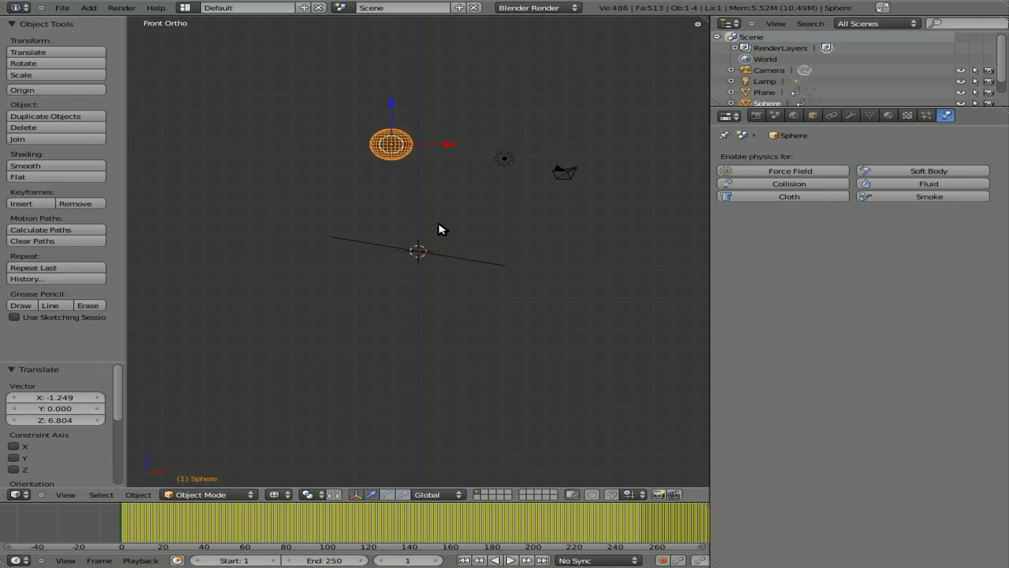
{"action": "key", "text": "alt+a"}
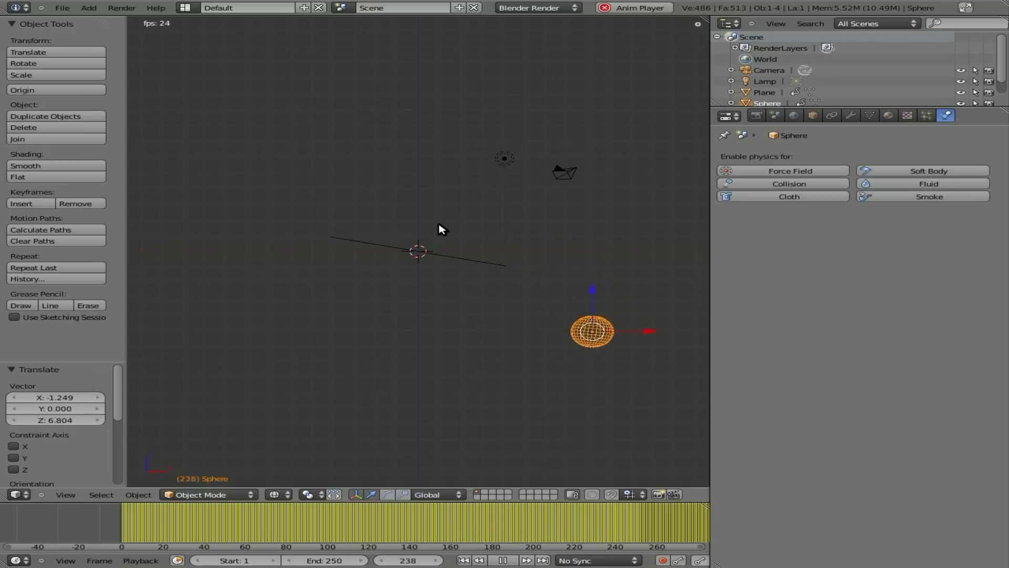
{"action": "key", "text": "Escape"}
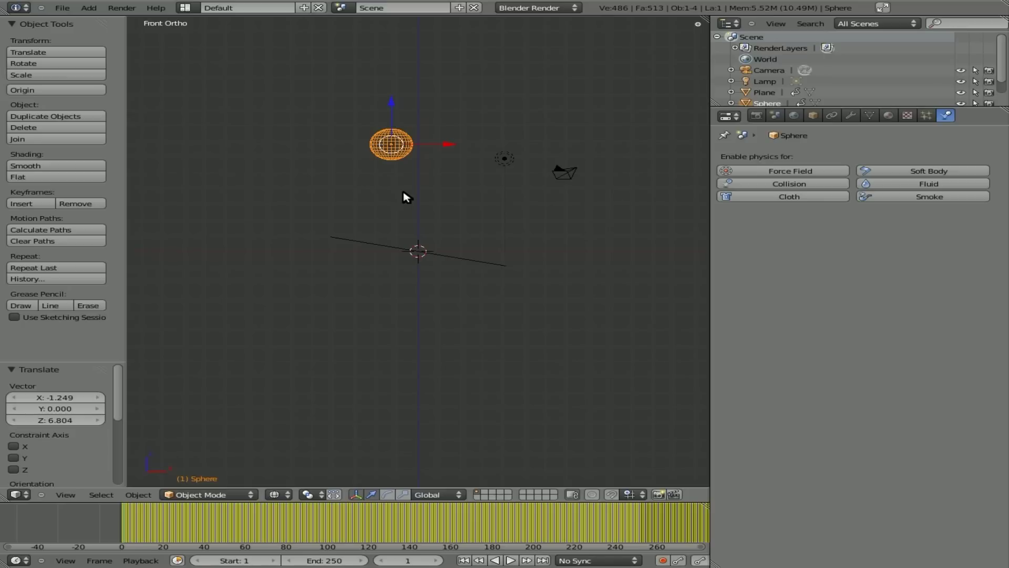
- Apply Make Smoke to the sphere and scale the smoke domain up by a factor of about 1.785
{"action": "key", "text": "space"}
{"action": "type", "text": "smoke"}
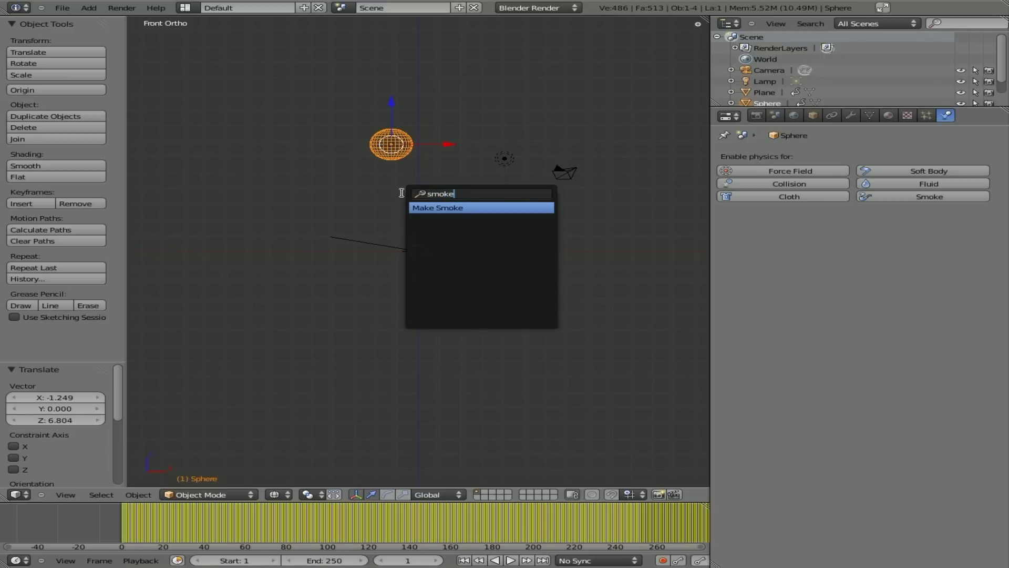
{"action": "key", "text": "Return"}
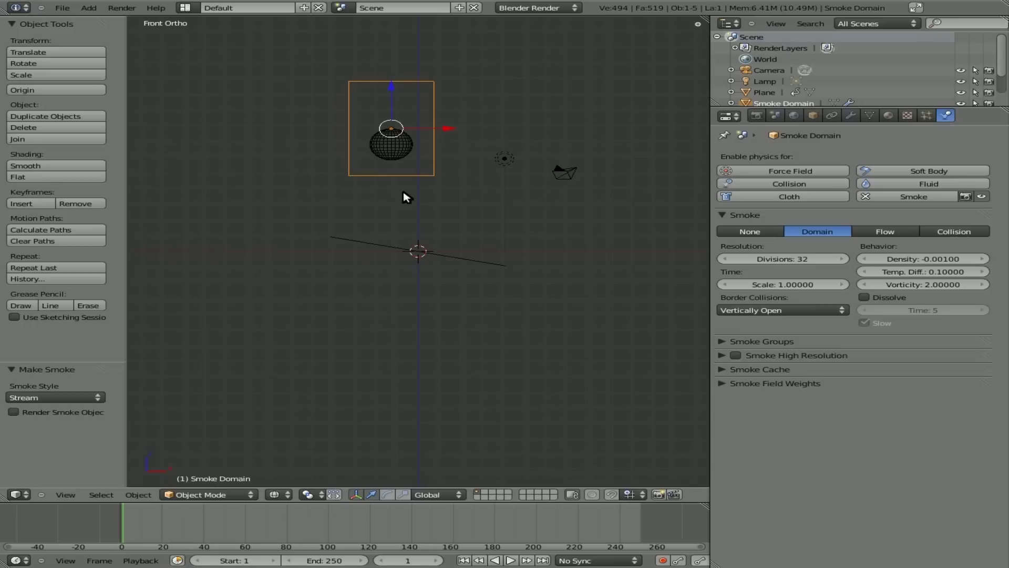
{"action": "key", "text": "s"}
{"action": "left_click", "coordinate": [428, 242]}
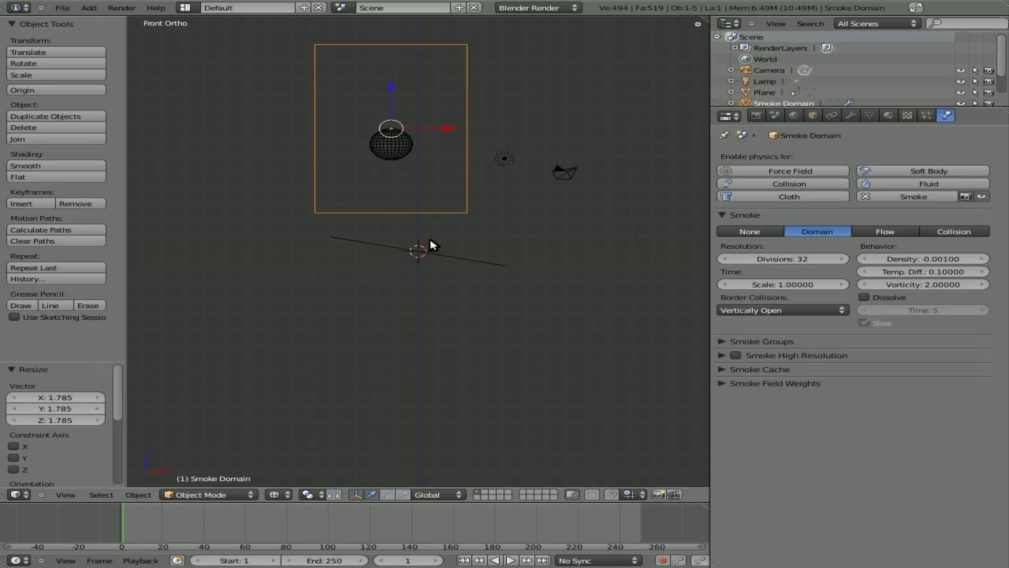
- Move the smoke domain by about X 1.816, Z -4.595 and scale it by about 1.790 along X
{"action": "key", "text": "g"}
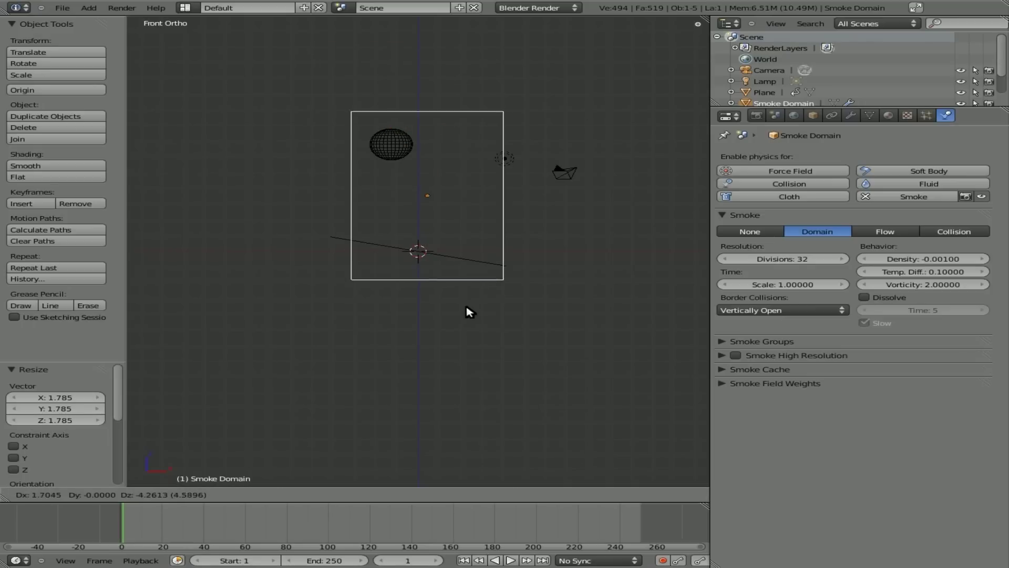
{"action": "left_click", "coordinate": [472, 317]}
{"action": "key", "text": "s"}
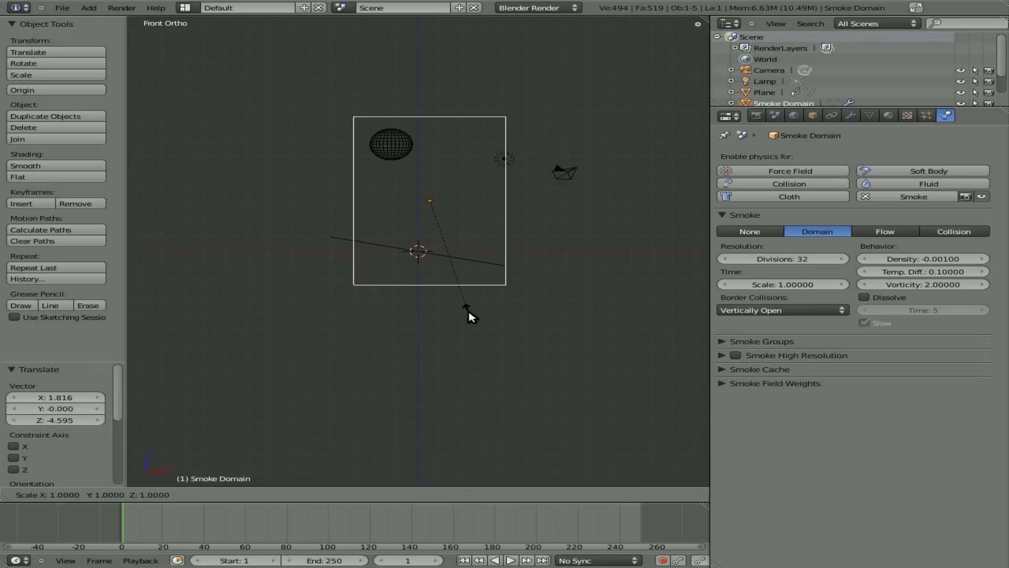
{"action": "key", "text": "x"}
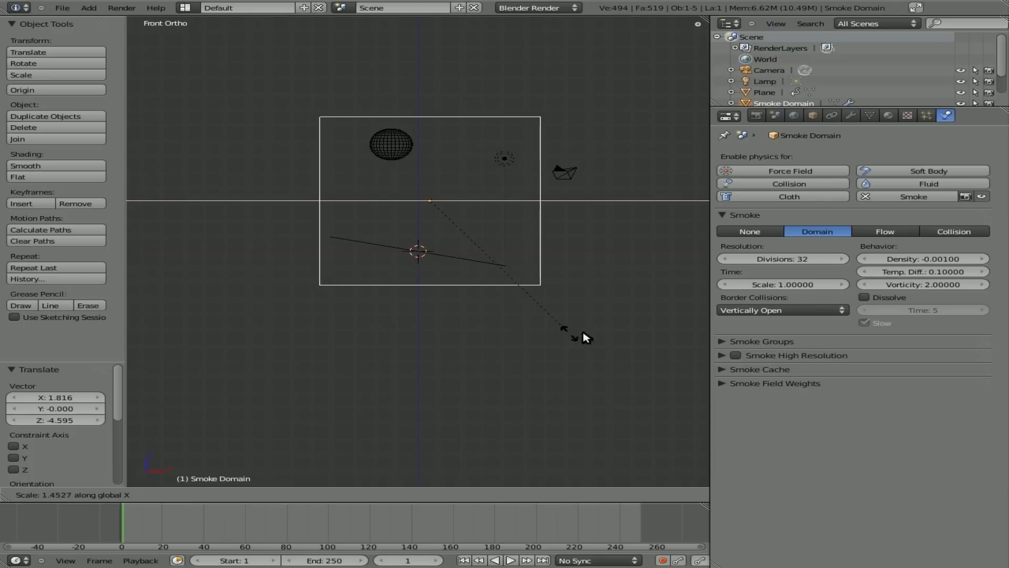
{"action": "left_click", "coordinate": [650, 335]}
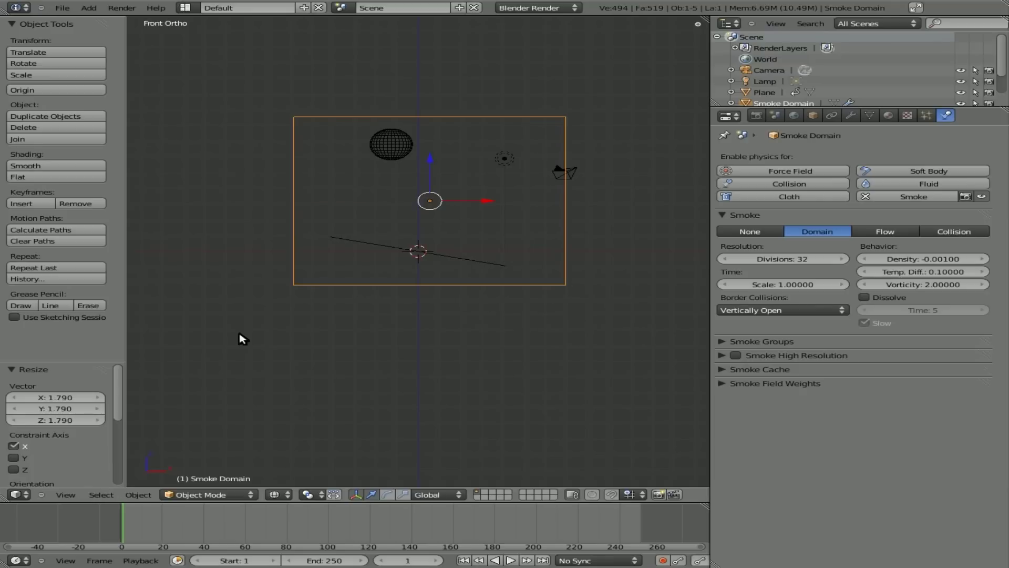
- Shift the smoke domain by about X 2.557, Z 0.148 and play the smoke simulation
{"action": "key", "text": "g"}
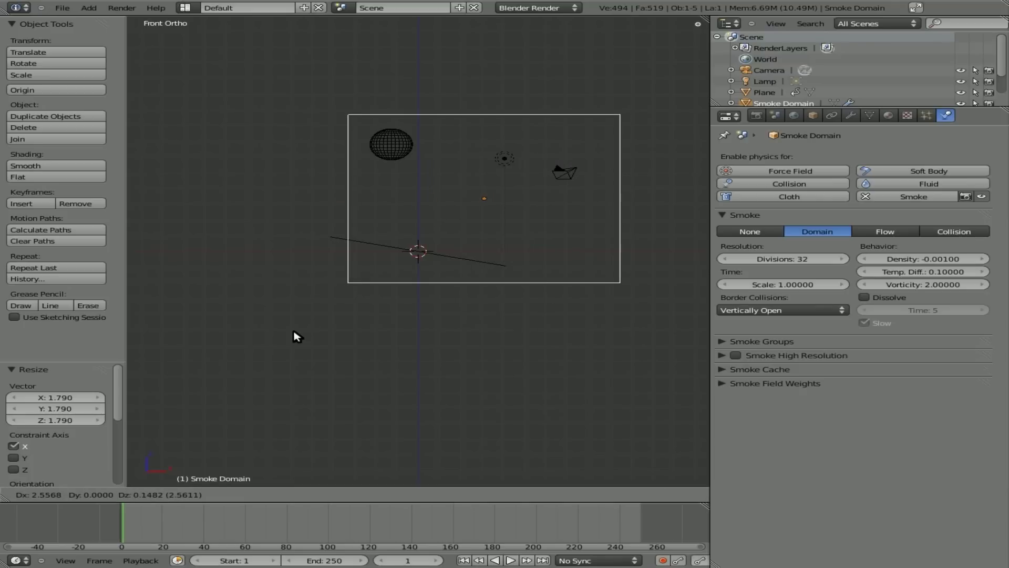
{"action": "left_click", "coordinate": [298, 336]}
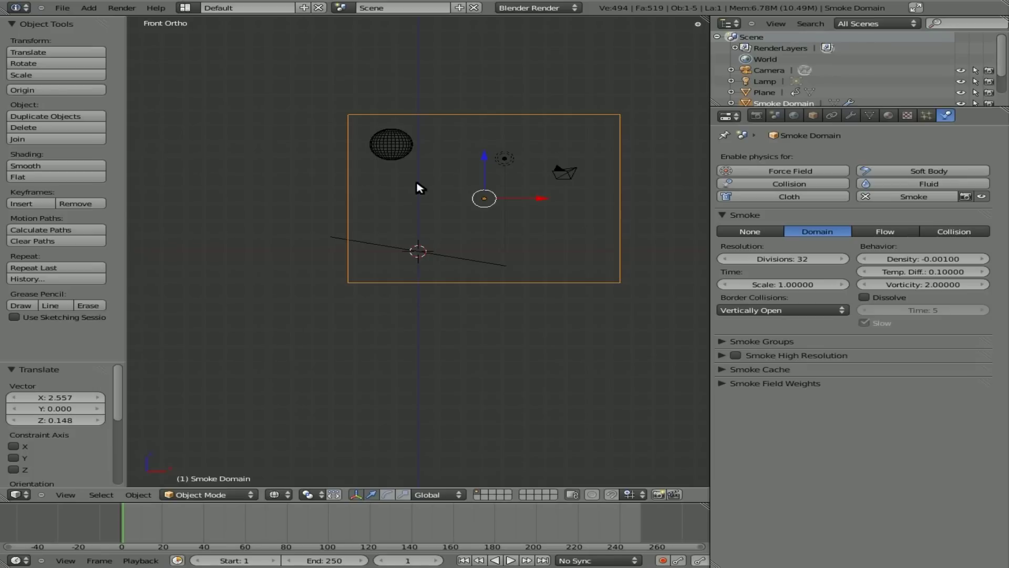
{"action": "key", "text": "alt+a"}
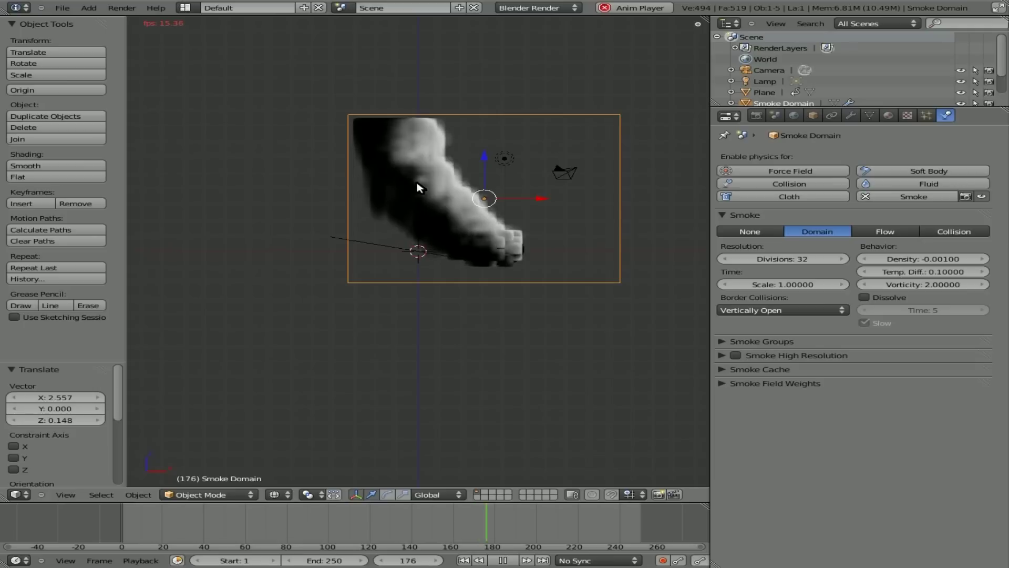
{"action": "key", "text": "Escape"}
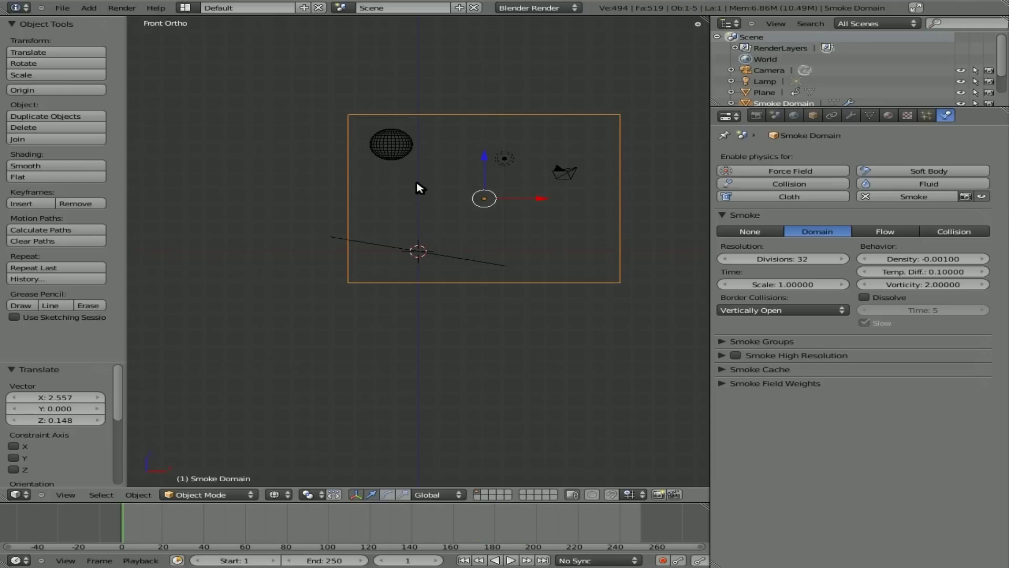
- Enable emitter rendering in the sphere's SmokeParticles system, and add a new material to the sphere
{"action": "right_click", "coordinate": [413, 154]}
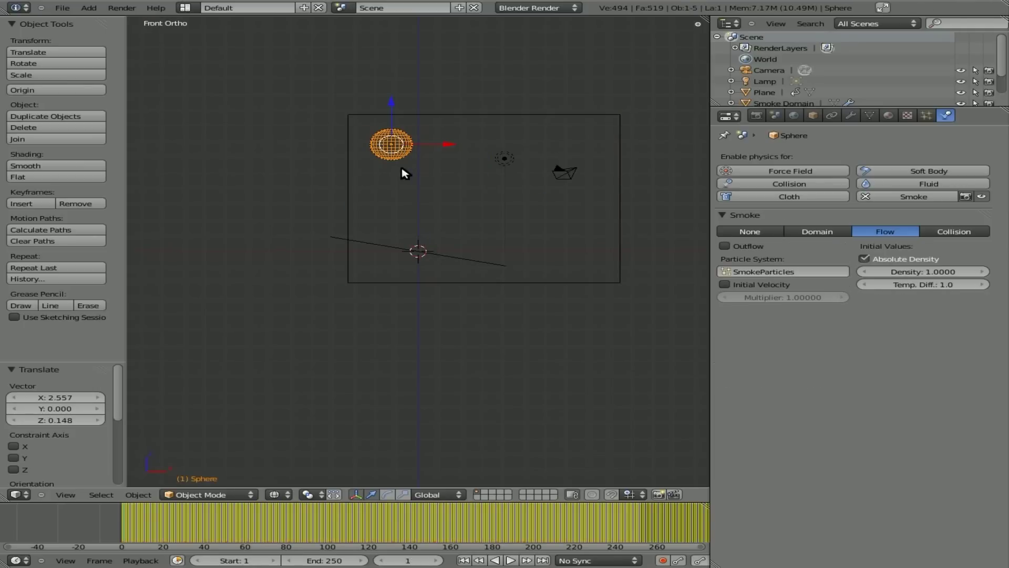
{"action": "left_click", "coordinate": [926, 116]}
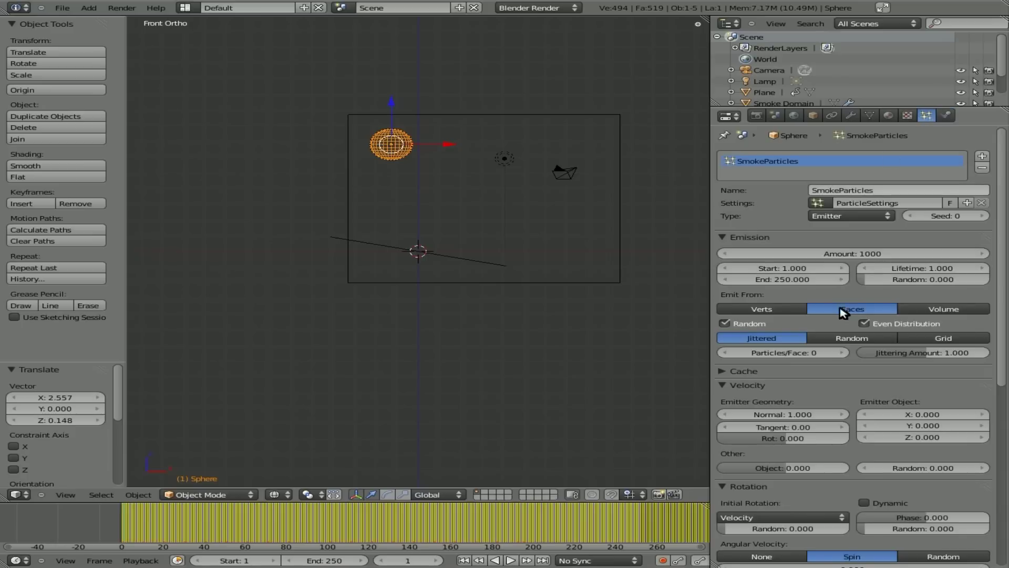
{"action": "scroll", "coordinate": [844, 361], "scroll_direction": "down", "scroll_amount": 10}
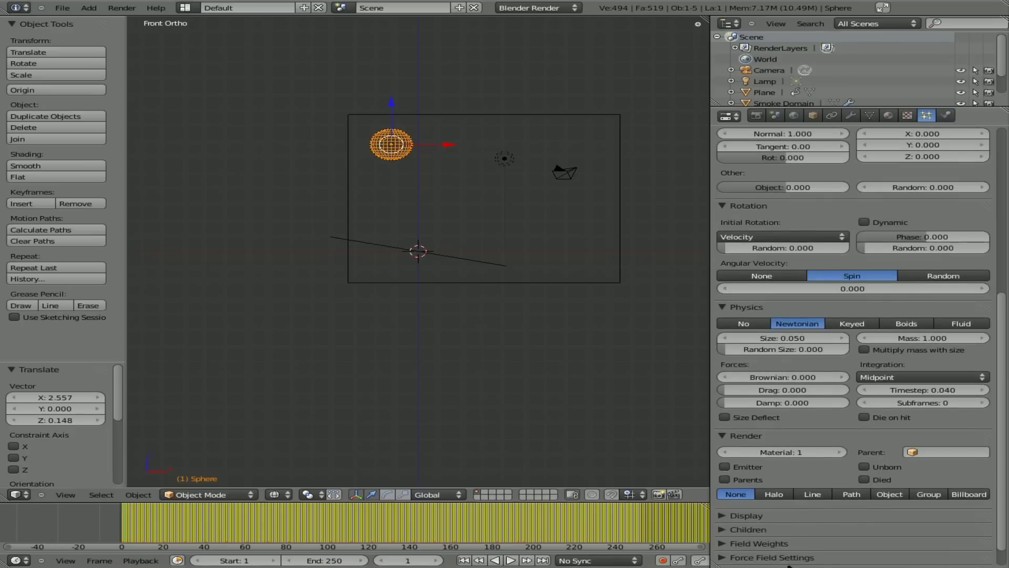
{"action": "left_click", "coordinate": [724, 466]}
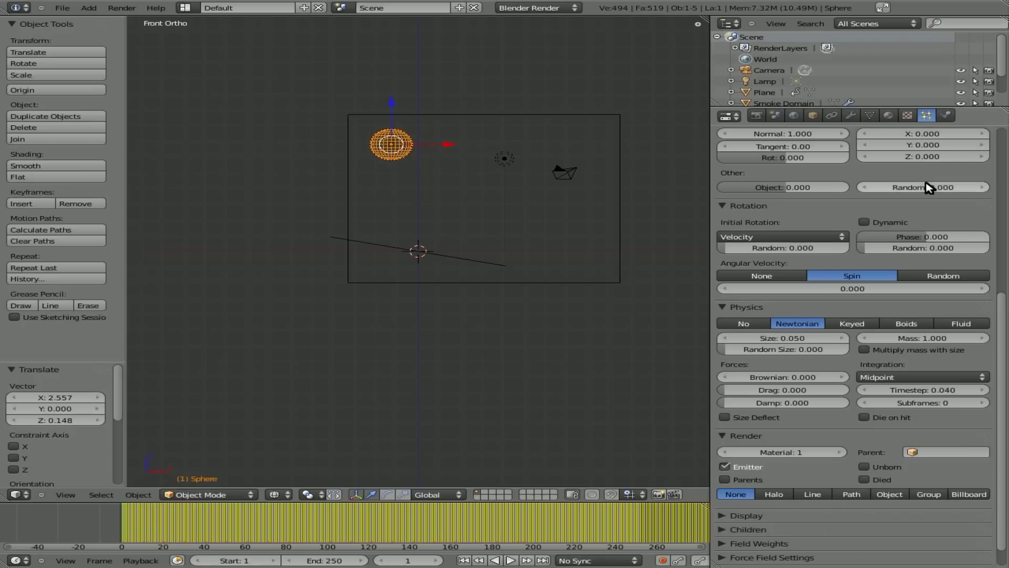
{"action": "left_click", "coordinate": [889, 117]}
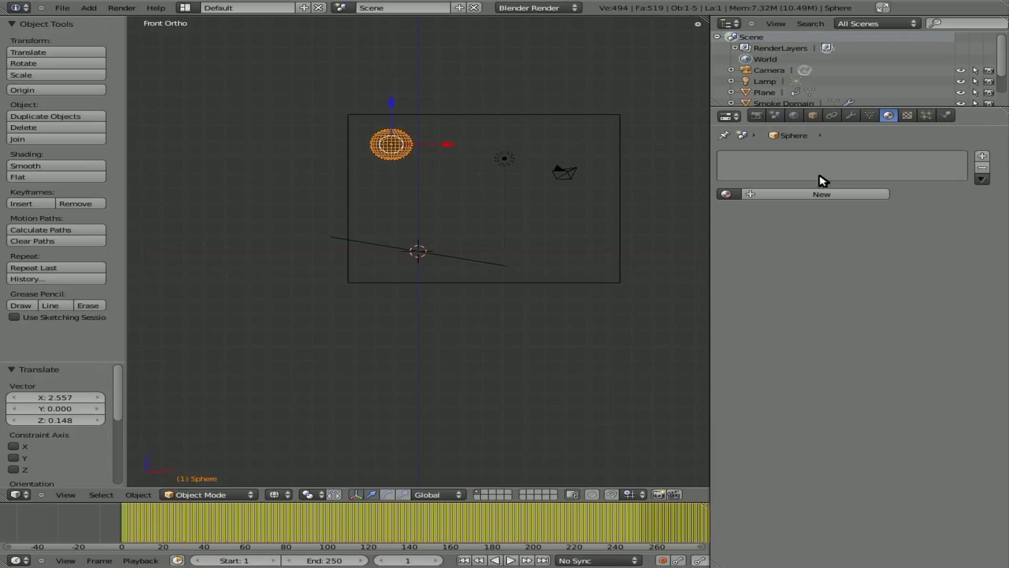
{"action": "left_click", "coordinate": [822, 194]}
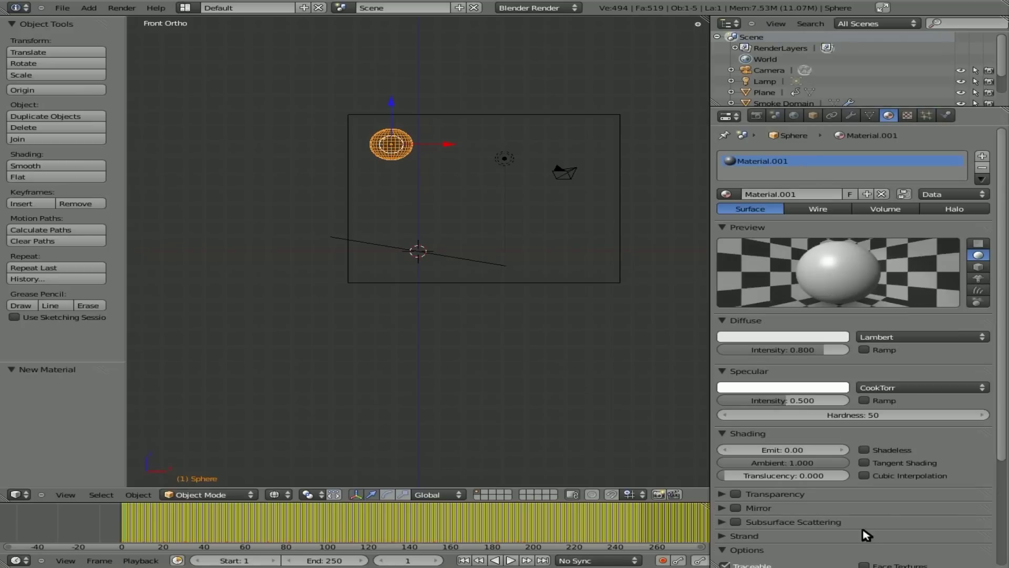
- Enable Receive Transparent in the shadow settings of the sphere's material
{"action": "scroll", "coordinate": [866, 533], "scroll_direction": "down", "scroll_amount": 5}
{"action": "left_click", "coordinate": [722, 547]}
{"action": "scroll", "coordinate": [787, 532], "scroll_direction": "down", "scroll_amount": 3}
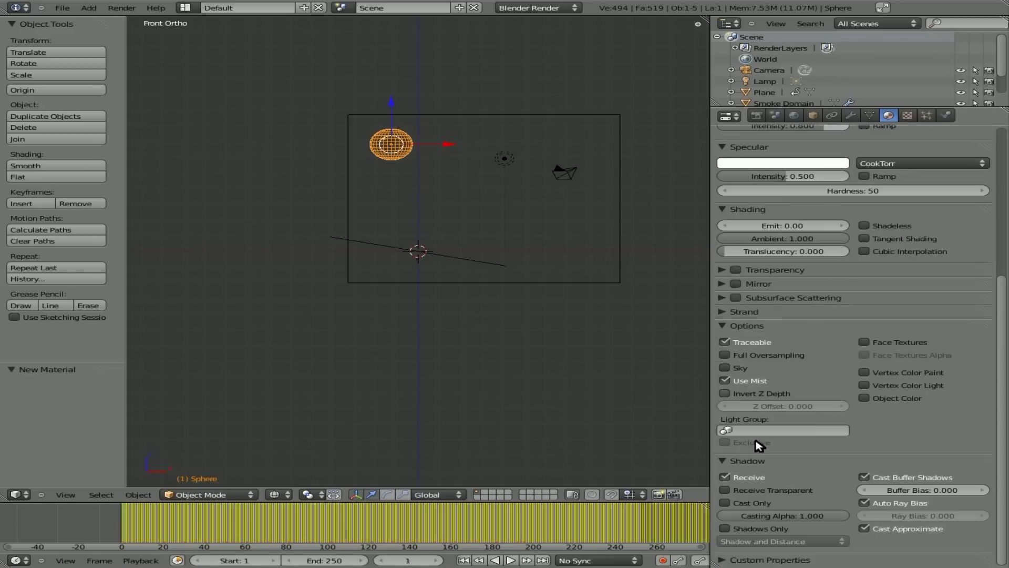
{"action": "left_click", "coordinate": [728, 489]}
- Select the plane and render a test image of frame 1 from the camera view
{"action": "right_click", "coordinate": [465, 263]}
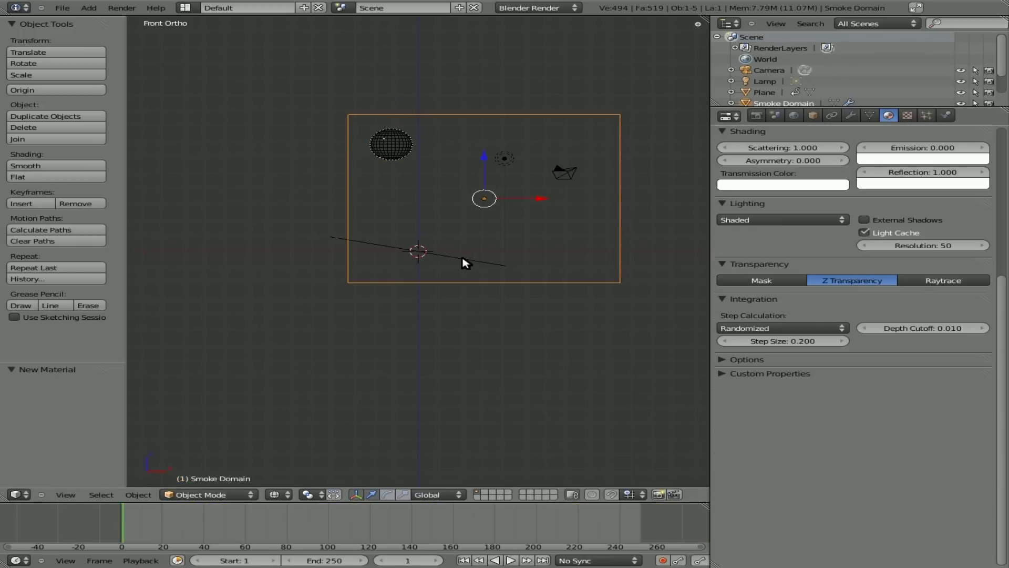
{"action": "right_click", "coordinate": [465, 263]}
{"action": "key", "text": "KP_0"}
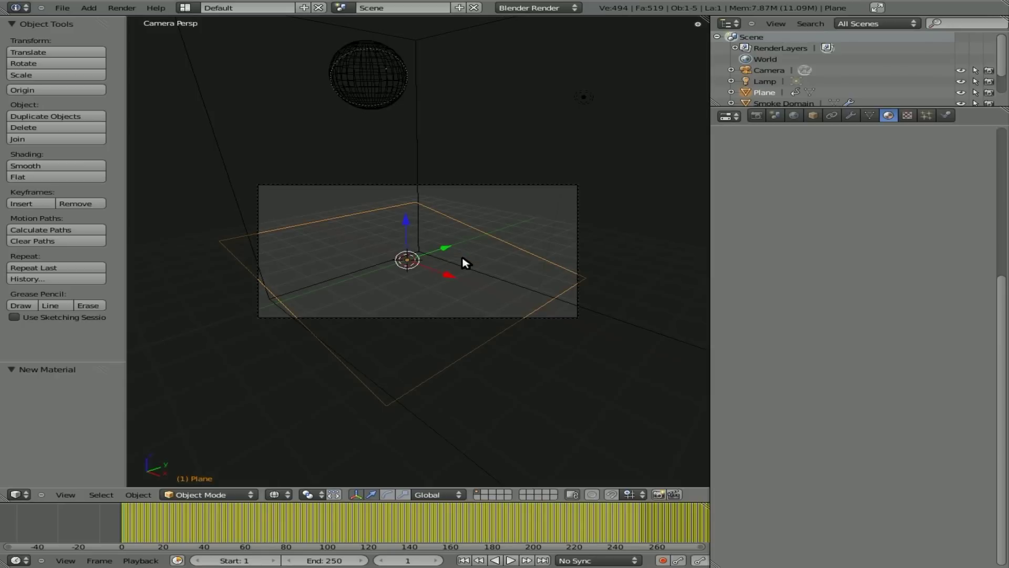
{"action": "key", "text": "F12"}
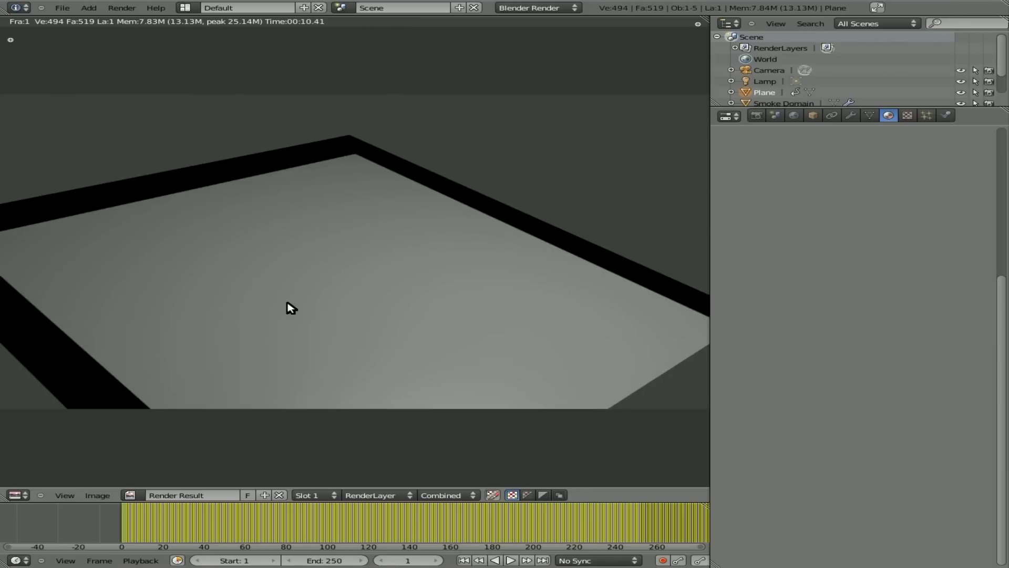
{"action": "key", "text": "Escape"}
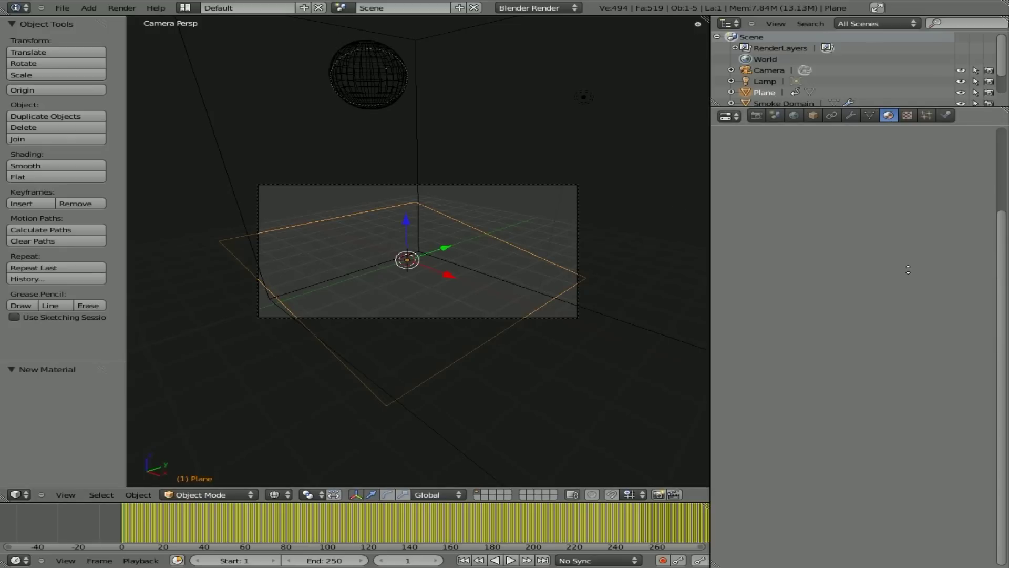
- Add a new material to the plane and enable Receive Transparent in its shadow settings
{"action": "left_click", "coordinate": [803, 196]}
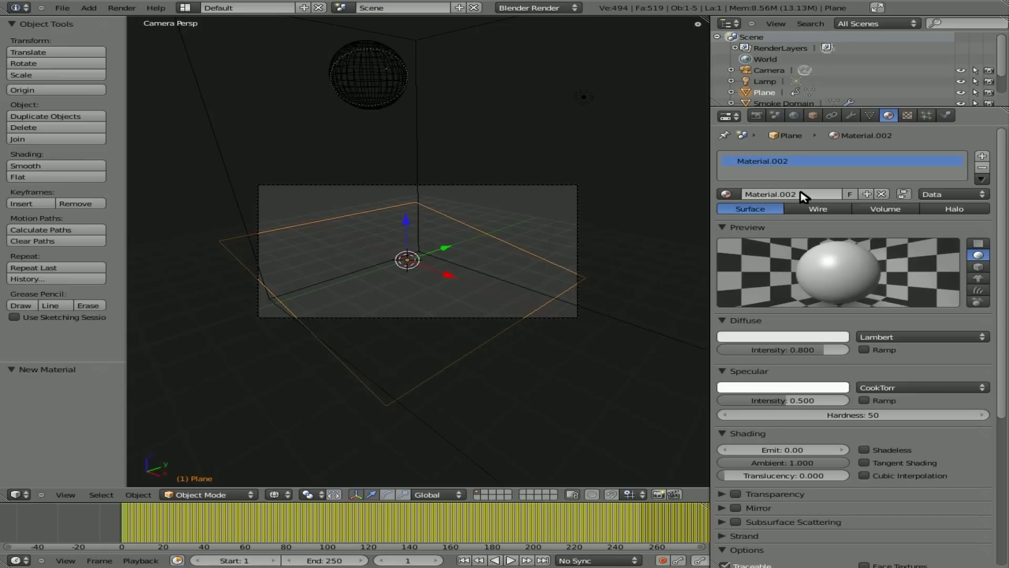
{"action": "scroll", "coordinate": [848, 310], "scroll_direction": "down", "scroll_amount": 2}
{"action": "scroll", "coordinate": [847, 310], "scroll_direction": "down", "scroll_amount": 8}
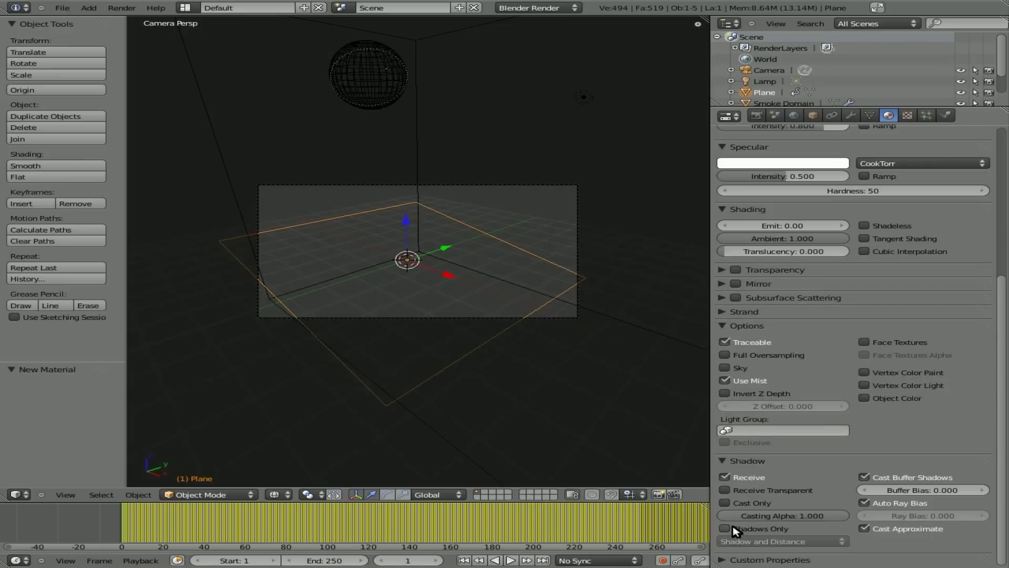
{"action": "left_click", "coordinate": [725, 490]}
- In top view, move the lamp by about X -4.039, Y -8.152 to the front of the plane
{"action": "key", "text": "KP_7"}
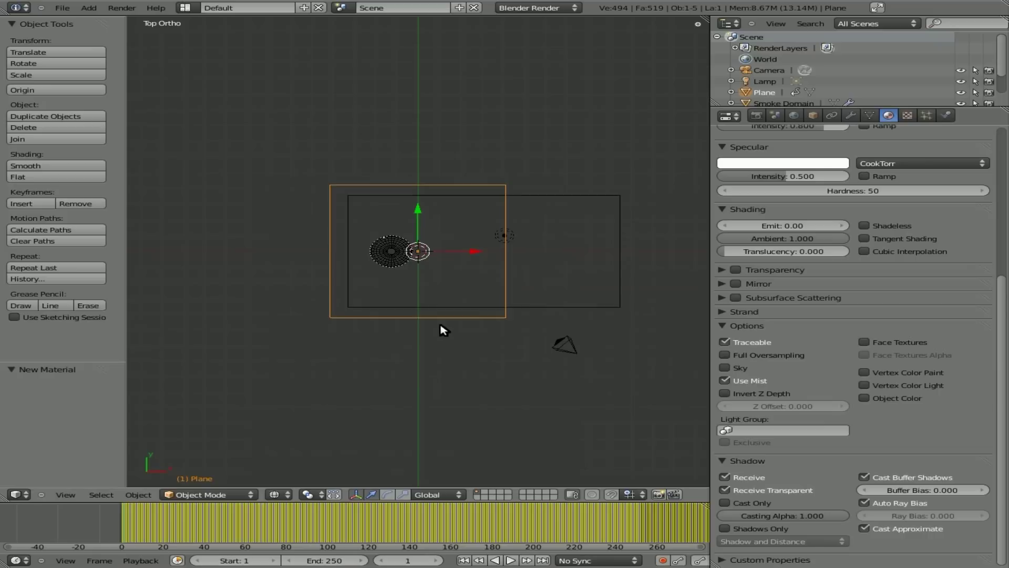
{"action": "right_click", "coordinate": [507, 236]}
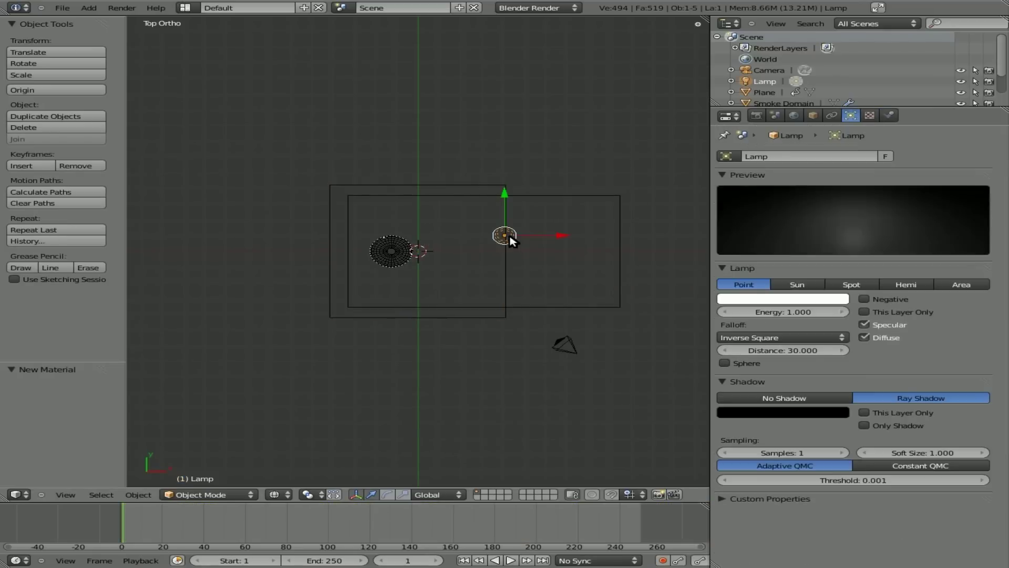
{"action": "right_click_drag", "start_coordinate": [510, 241], "coordinate": [424, 368]}
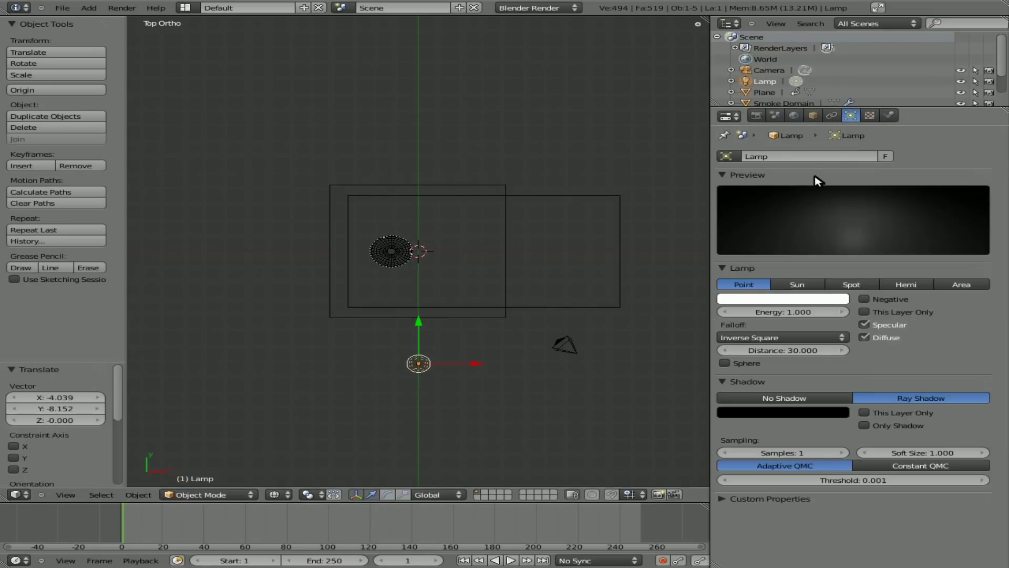
- Change the lamp type to Area and rotate it by about 102.8° in top view
{"action": "left_click", "coordinate": [950, 287]}
{"action": "key", "text": "r"}
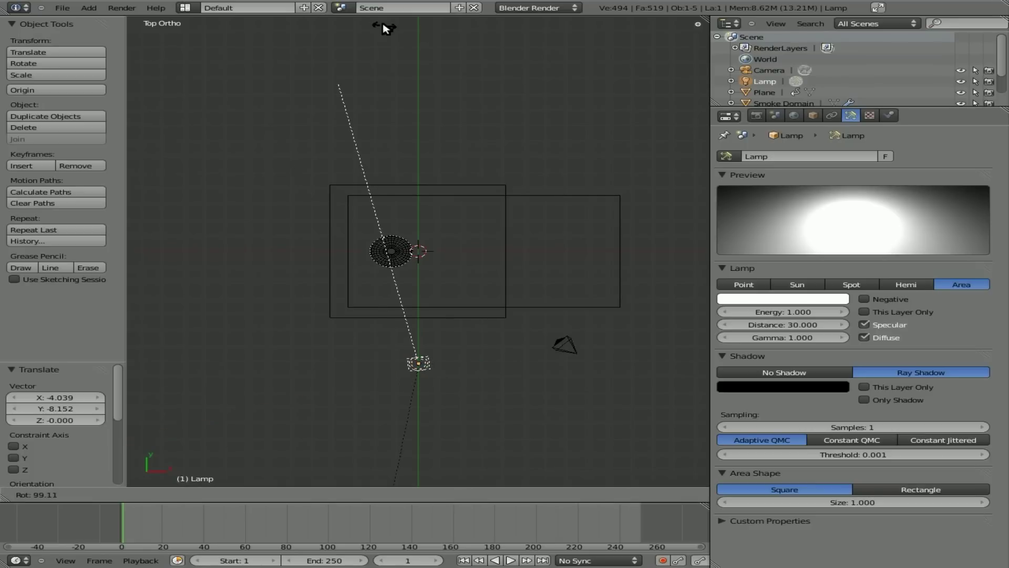
{"action": "left_click", "coordinate": [387, 28]}
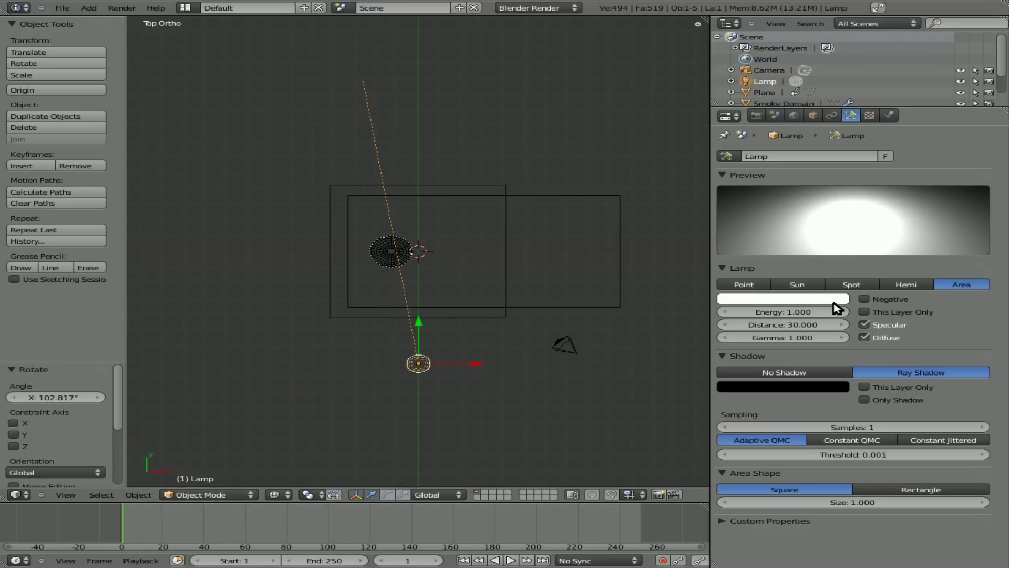
- Set the area lamp's energy to 0.5 and distance to 15, and move it by about X 1.223, Y -2.557
{"action": "left_click", "coordinate": [802, 313]}
{"action": "type", "text": ".5"}
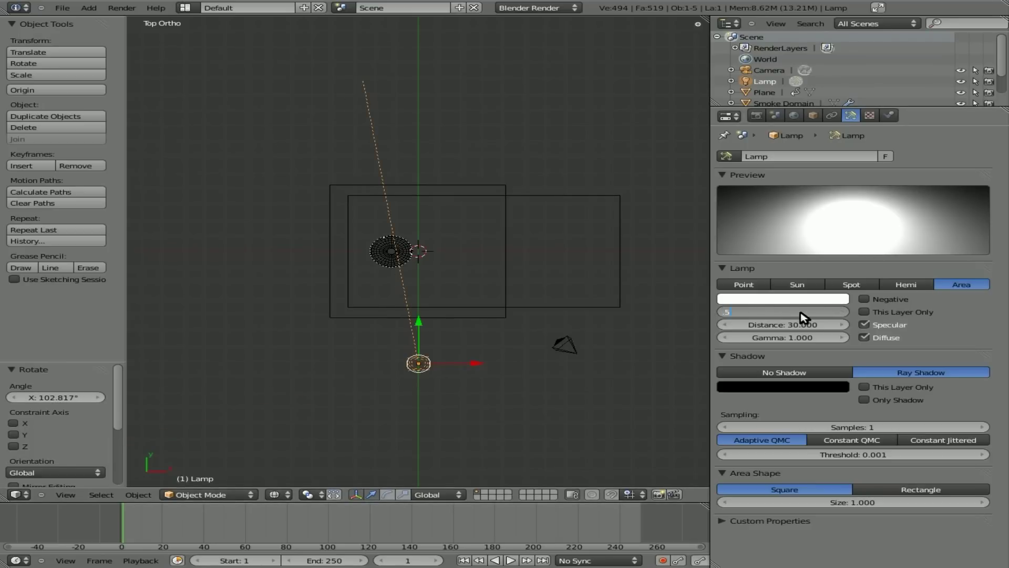
{"action": "key", "text": "Return"}
{"action": "left_click", "coordinate": [796, 326]}
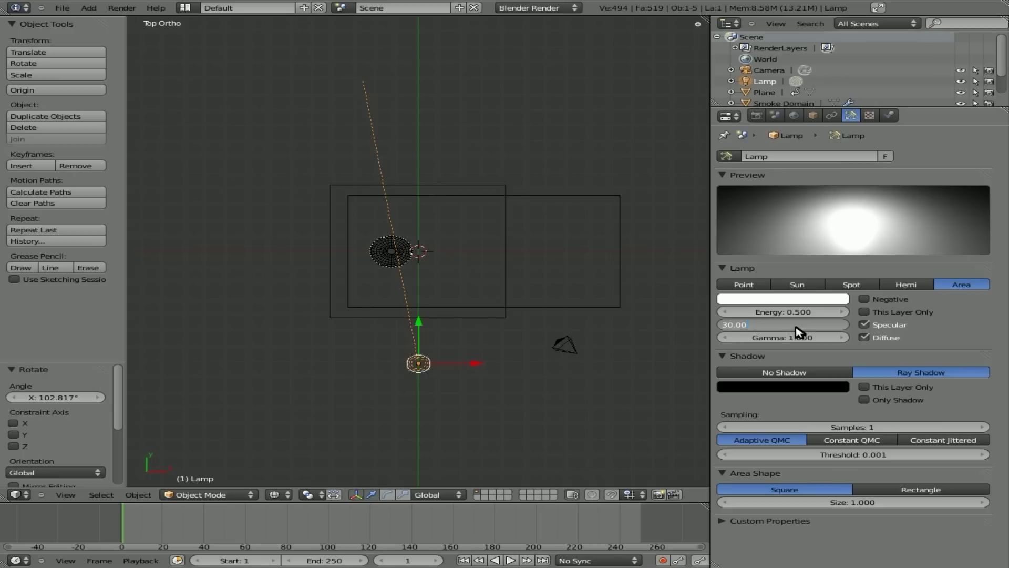
{"action": "key", "text": "Return"}
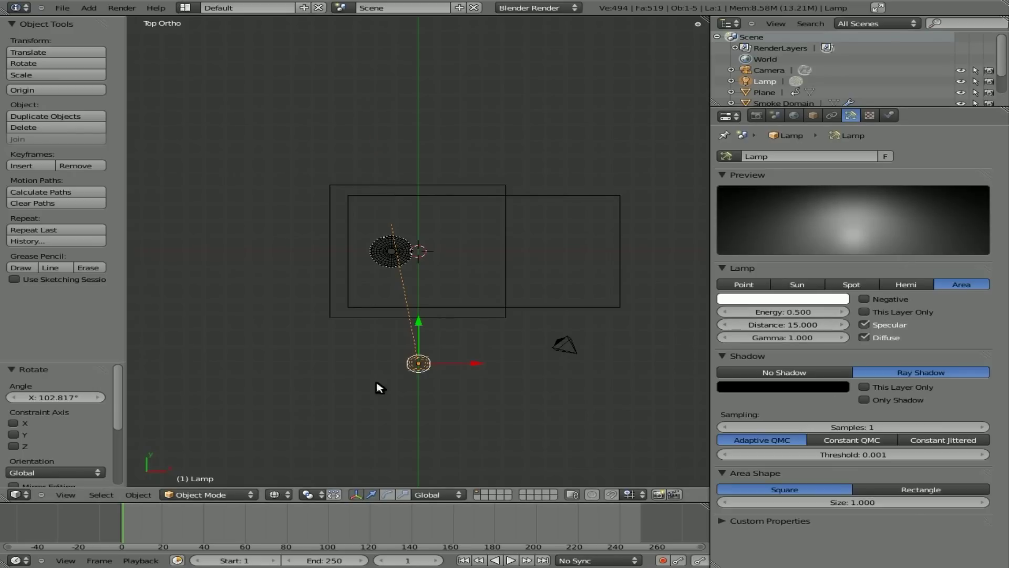
{"action": "key", "text": "g"}
{"action": "left_click", "coordinate": [405, 452]}
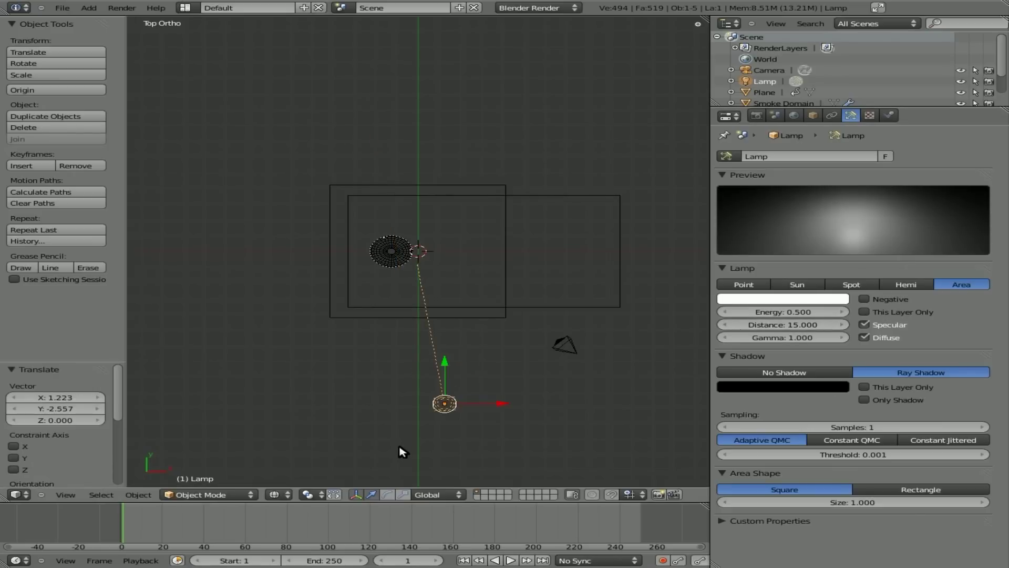
- Set the area lamp's shadow samples to 6 and its square size to 6
{"action": "left_click", "coordinate": [887, 427]}
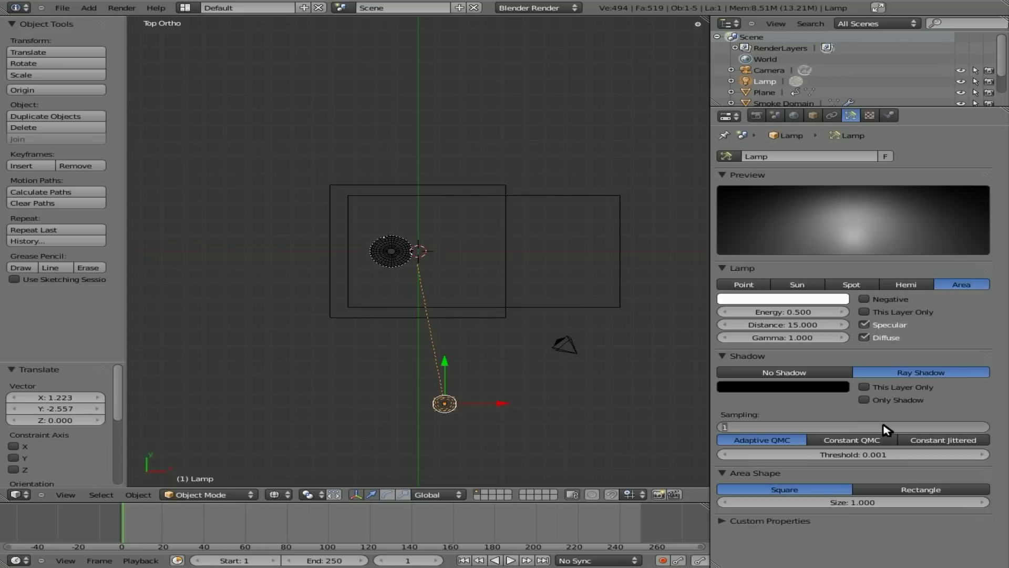
{"action": "key", "text": "Return"}
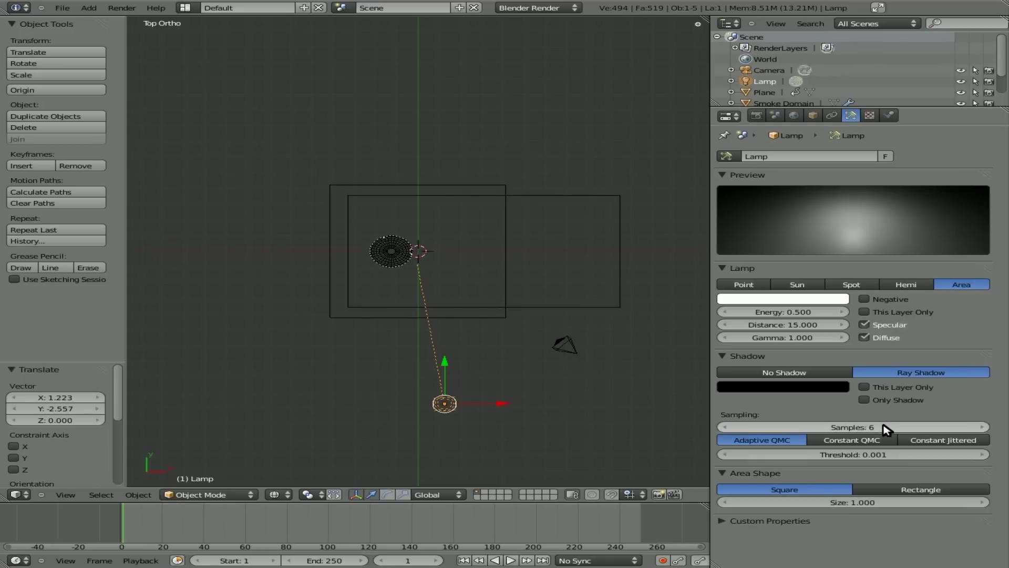
{"action": "left_click", "coordinate": [867, 503]}
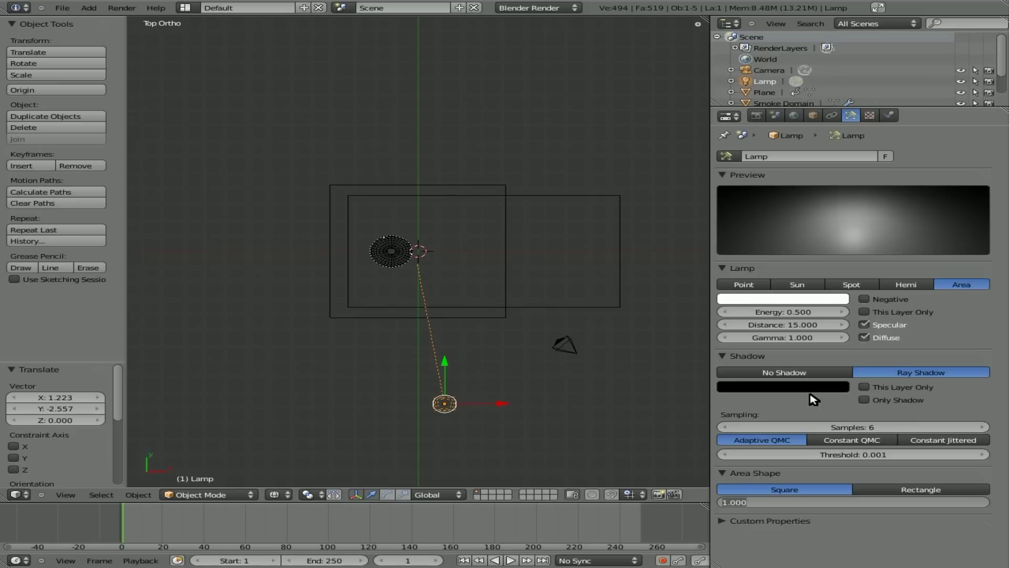
{"action": "type", "text": "6"}
{"action": "key", "text": "Return"}
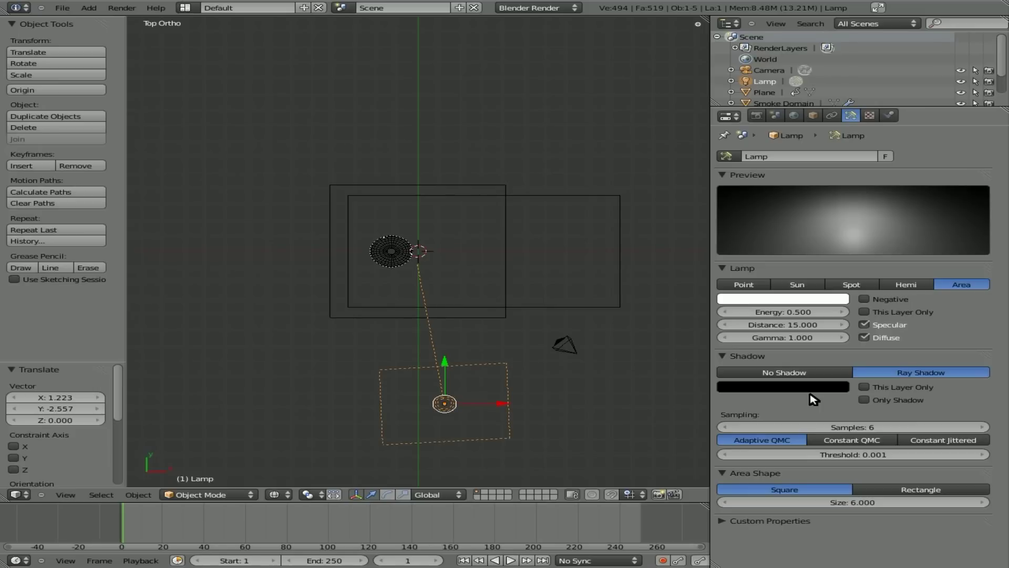
- Duplicate the area lamp with an offset of about X -9.745, Y 6.077 and rotate the copy by about -67.5° toward the sphere
{"action": "key", "text": "shift+d"}
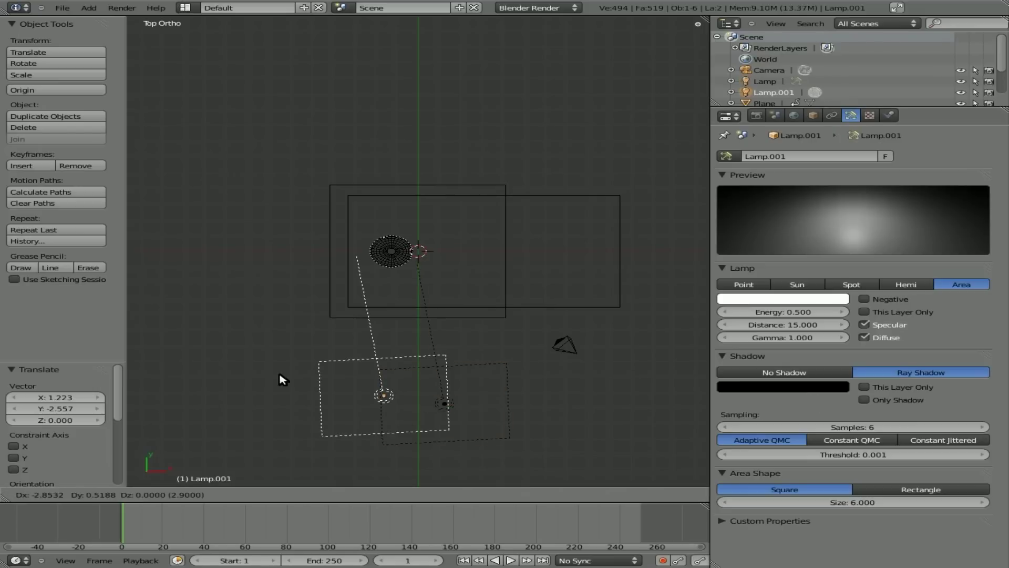
{"action": "left_click", "coordinate": [224, 314]}
{"action": "key", "text": "r"}
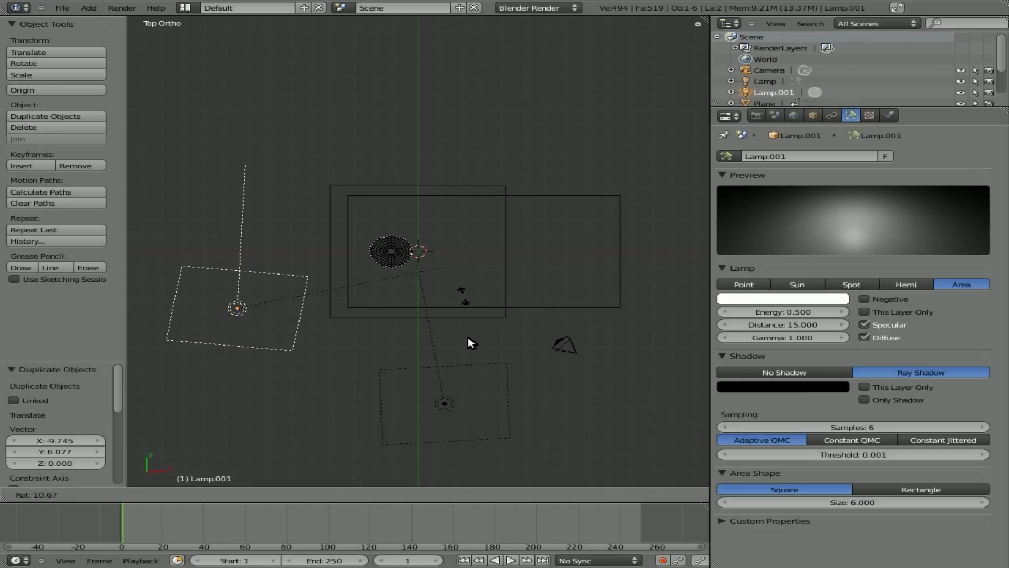
{"action": "left_click", "coordinate": [473, 463]}
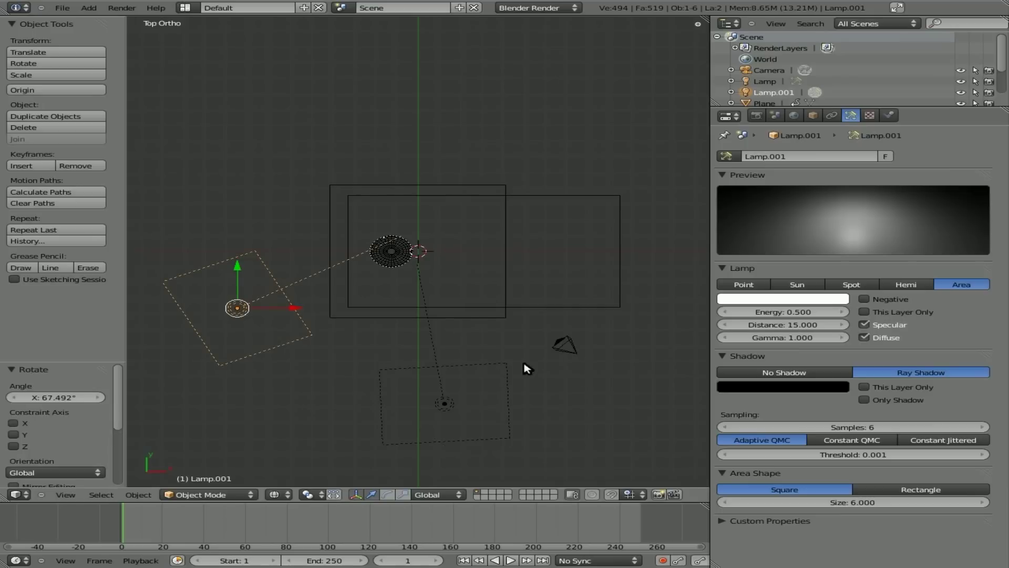
- Set the duplicated lamp's energy to 0.2
{"action": "left_click", "coordinate": [803, 314]}
{"action": "key", "text": "BackSpace"}
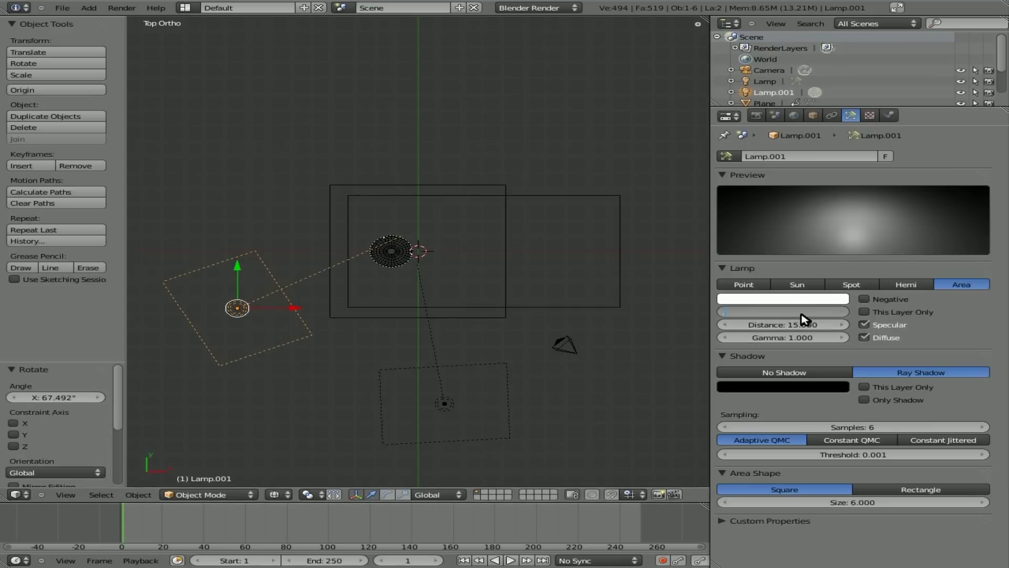
{"action": "key", "text": "Return"}
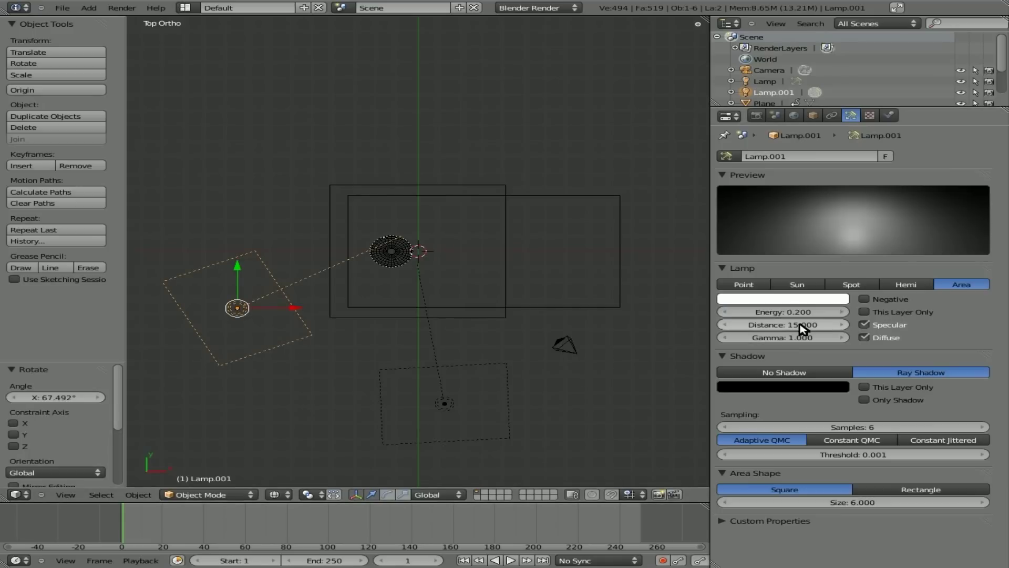
- Duplicate Lamp.001 by about X 15.341, Y 1.223, rotate the copy about -137.4°, and shift it by about X 2.853, Y 0.630
{"action": "key", "text": "shift+d"}
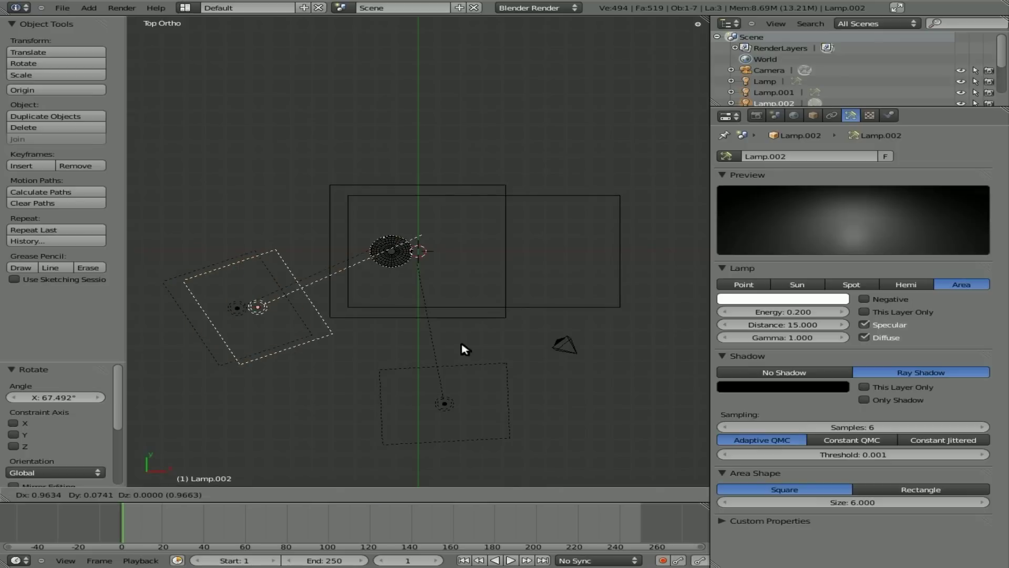
{"action": "left_click", "coordinate": [619, 327]}
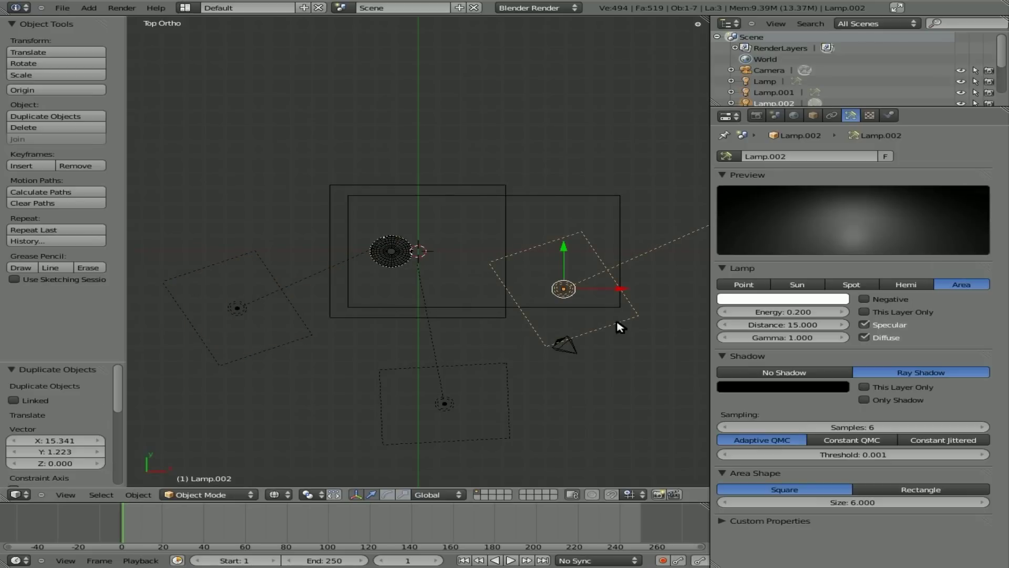
{"action": "key", "text": "r"}
{"action": "left_click", "coordinate": [552, 210]}
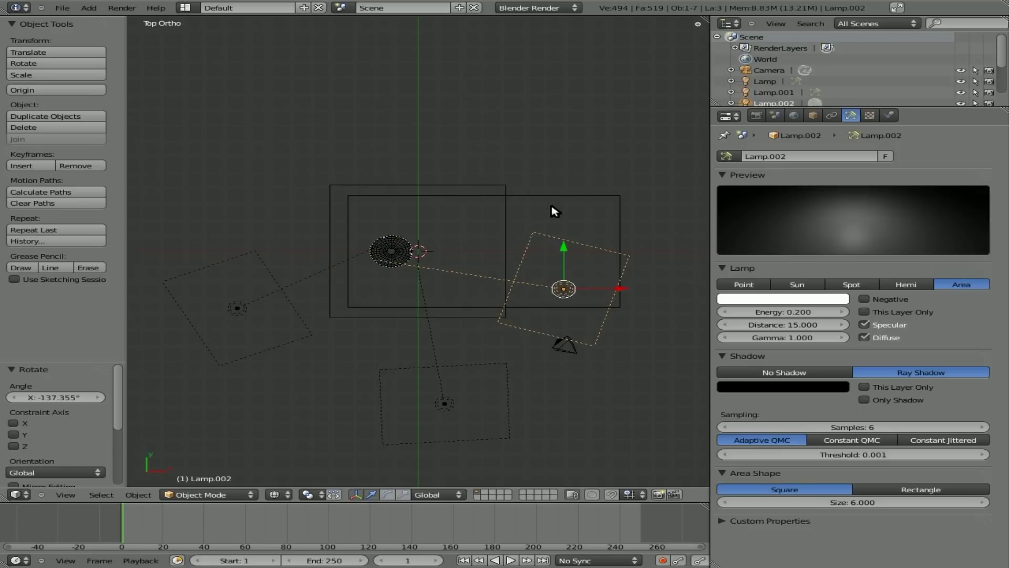
{"action": "key", "text": "g"}
{"action": "left_click", "coordinate": [420, 344]}
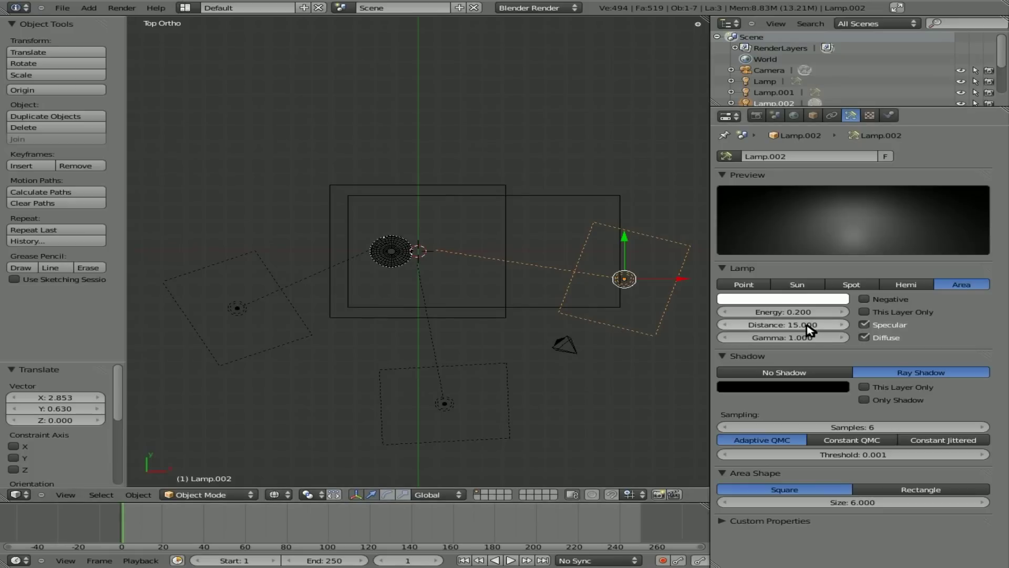
- Tint Lamp.002 light blue, about RGB 0.708, 0.772, 1.000, and tint Lamp.001 a pale peach
{"action": "left_click", "coordinate": [805, 301]}
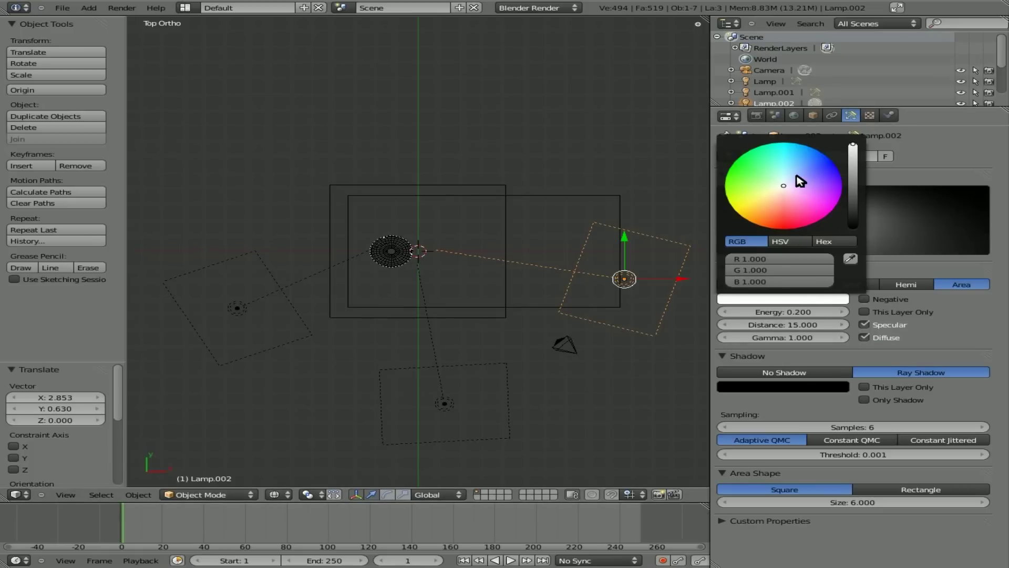
{"action": "left_click", "coordinate": [796, 177]}
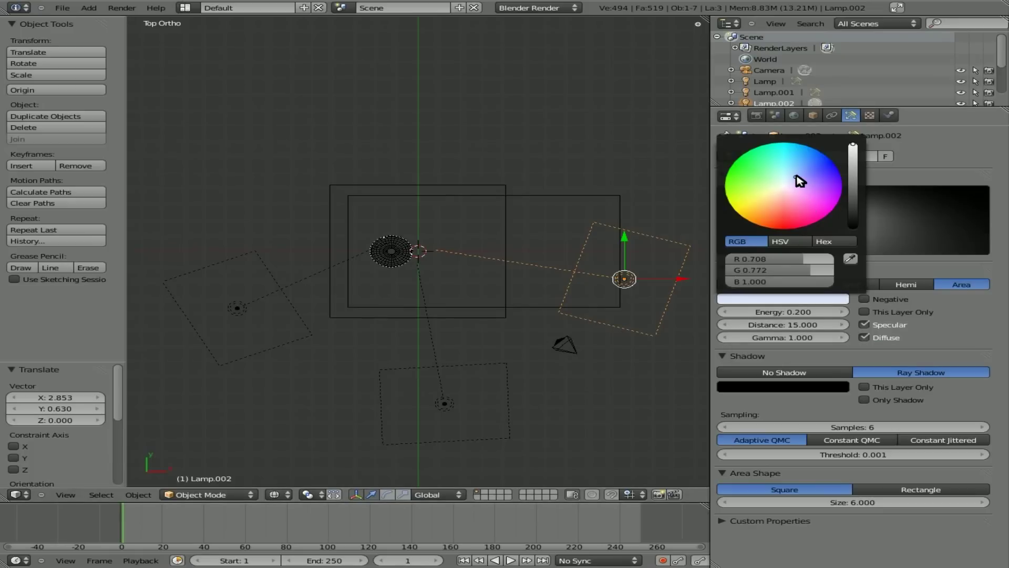
{"action": "right_click", "coordinate": [298, 317]}
{"action": "left_click", "coordinate": [775, 300]}
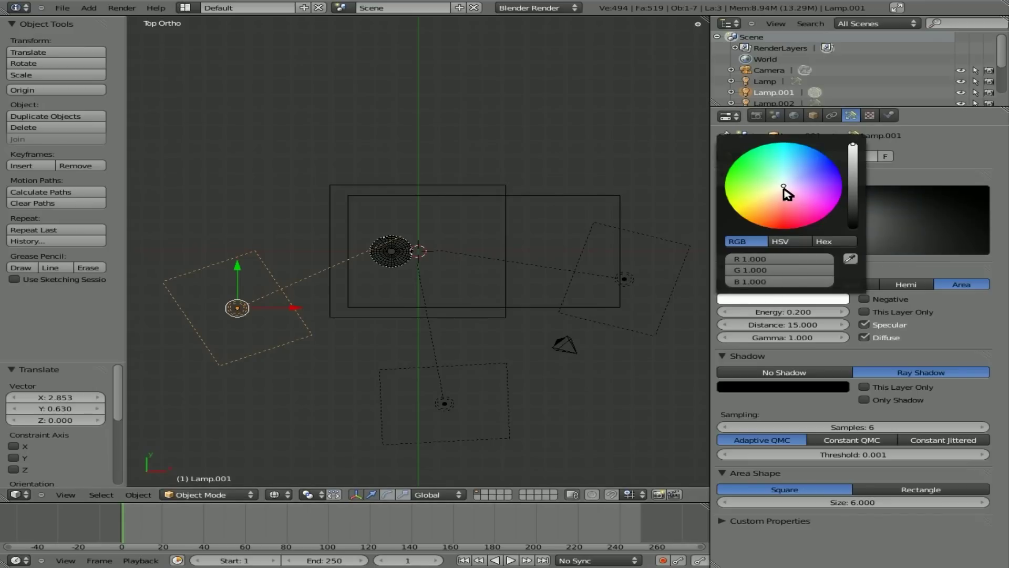
{"action": "left_click", "coordinate": [777, 196]}
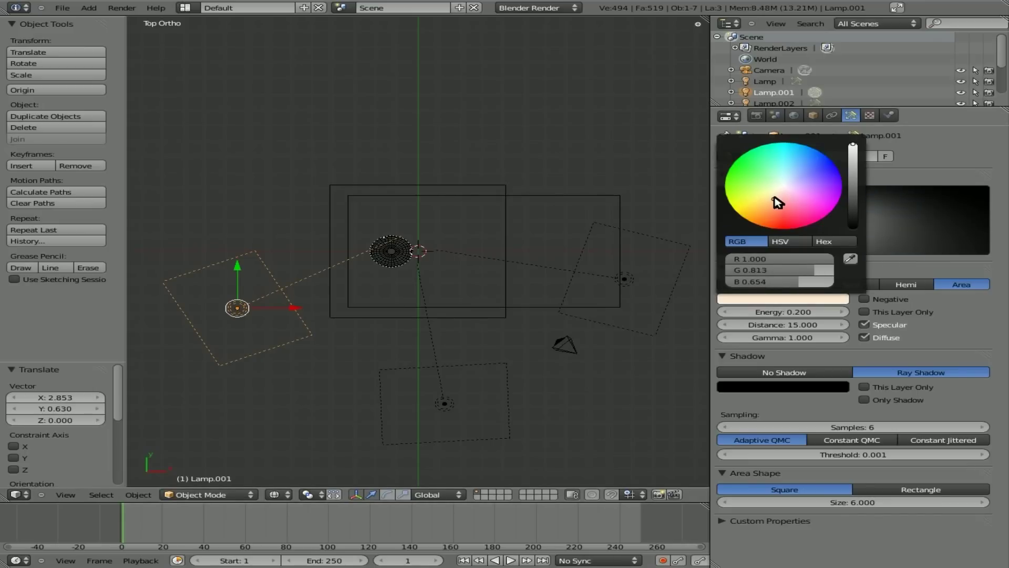
{"action": "left_click", "coordinate": [774, 199]}
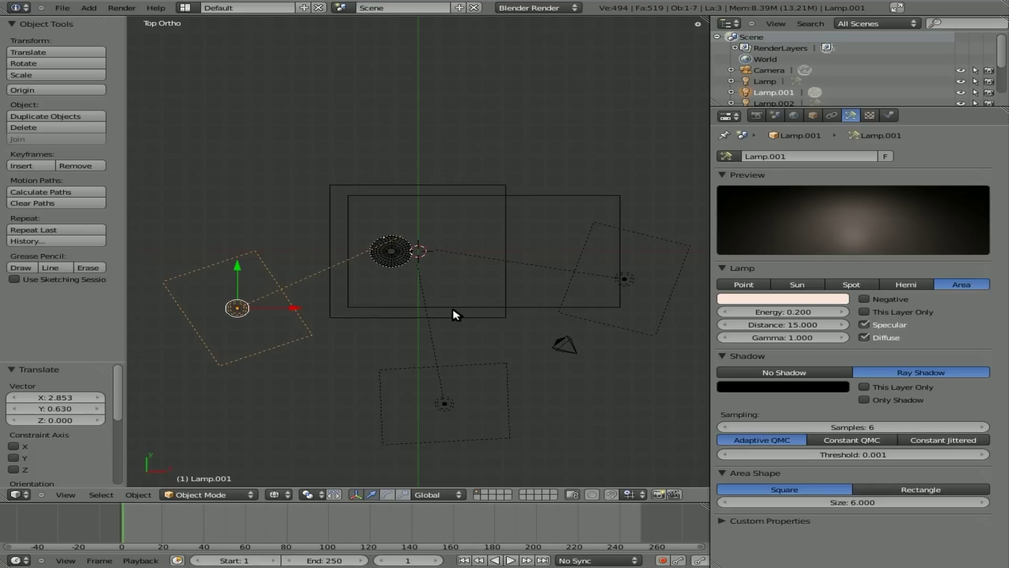
- Save the scene under the new file name smoke3.blend in the tutorials folder
{"action": "left_click", "coordinate": [63, 7]}
{"action": "mouse_move", "coordinate": [79, 42]}
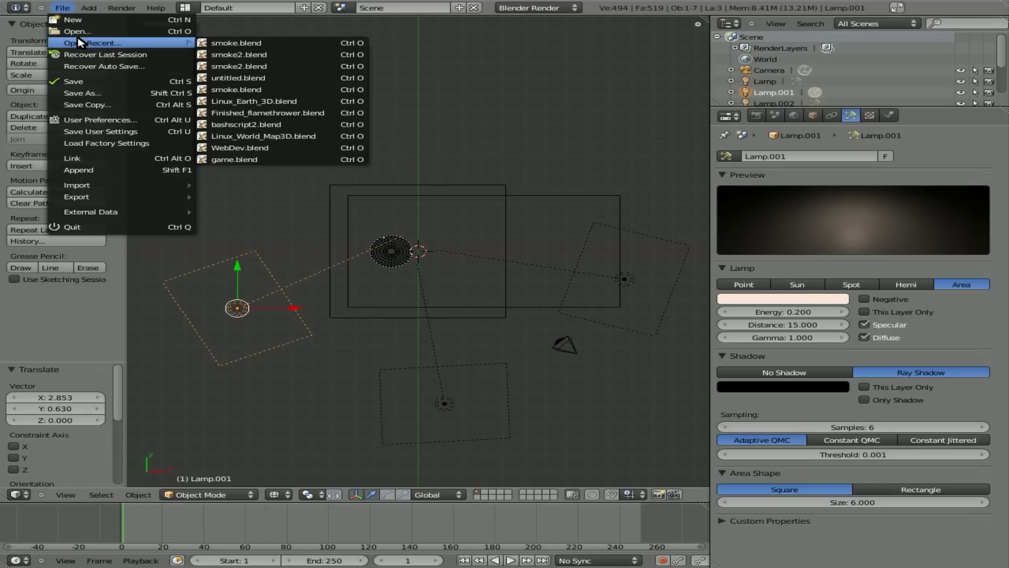
{"action": "left_click", "coordinate": [76, 93]}
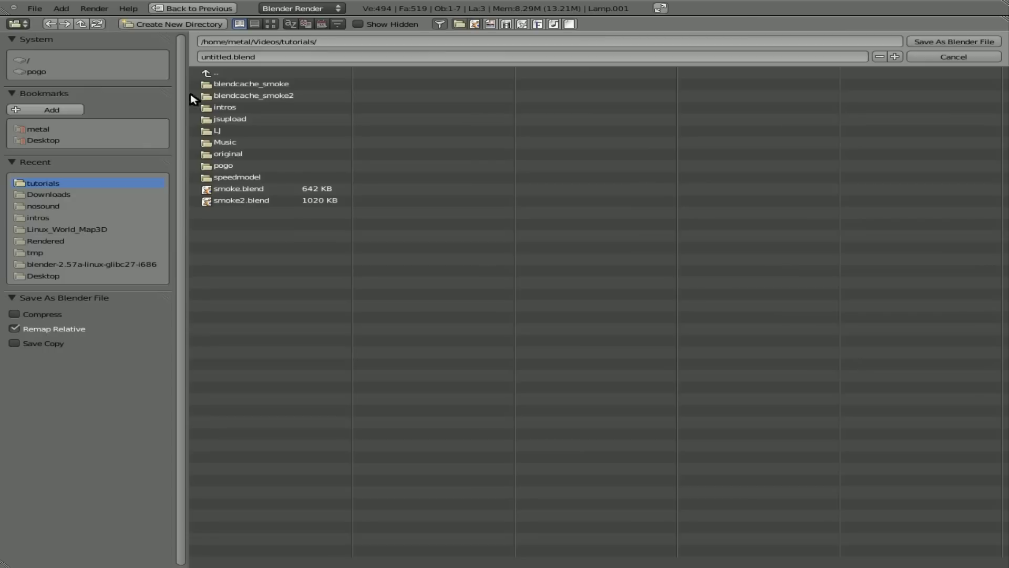
{"action": "left_click", "coordinate": [396, 58]}
{"action": "type", "text": "smoke3"}
{"action": "key", "text": "Return"}
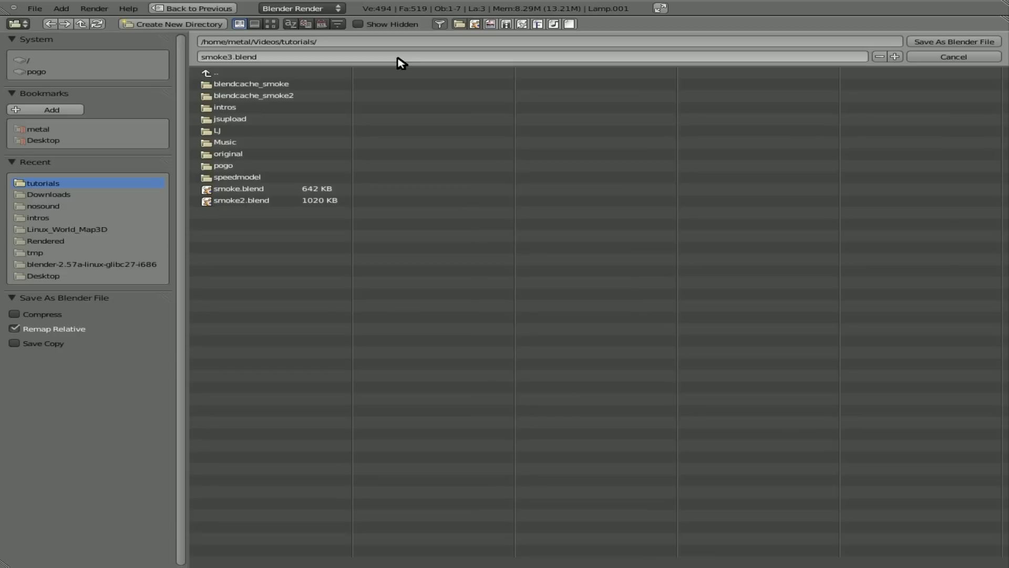
{"action": "left_click", "coordinate": [982, 42]}
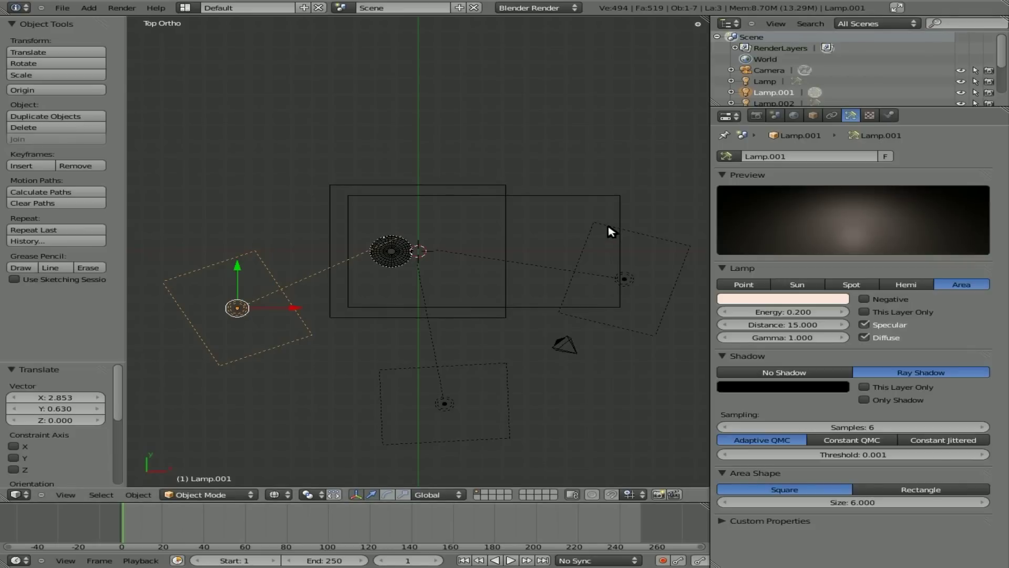
- Play the smoke animation through the camera view, stopping after the sphere has rolled down the plane
{"action": "key", "text": "KP_0"}
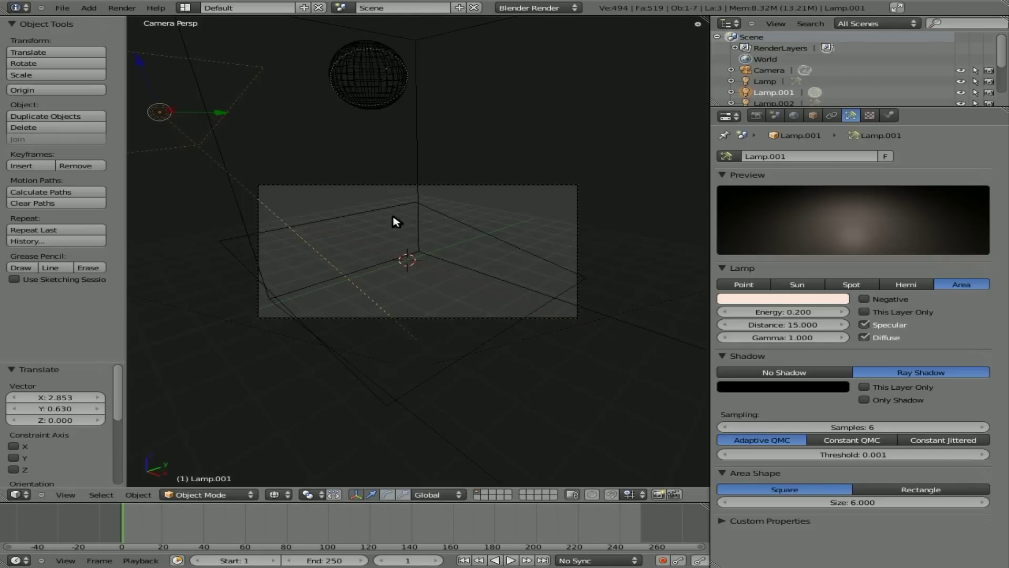
{"action": "key", "text": "alt+a"}
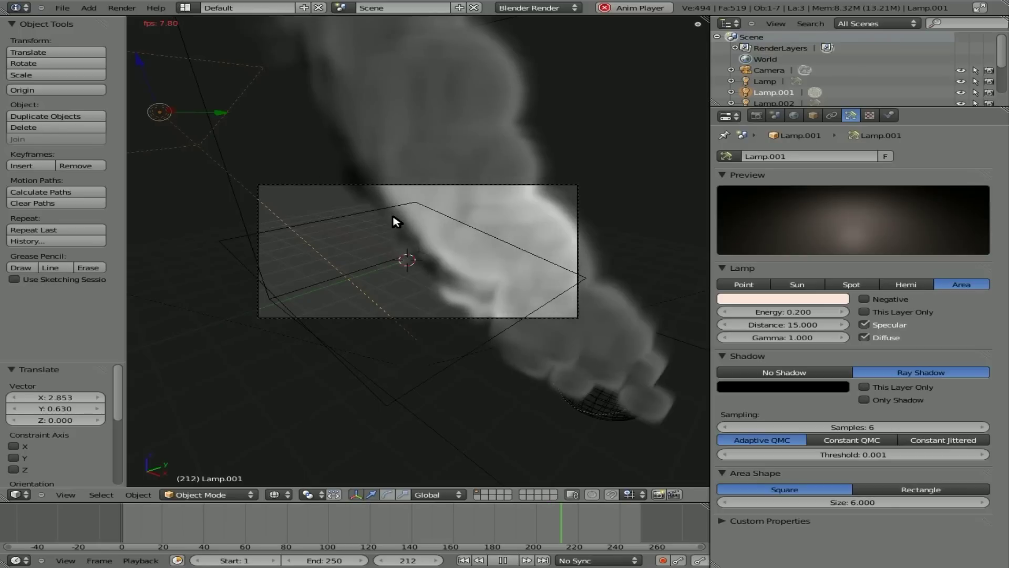
{"action": "key", "text": "Escape"}
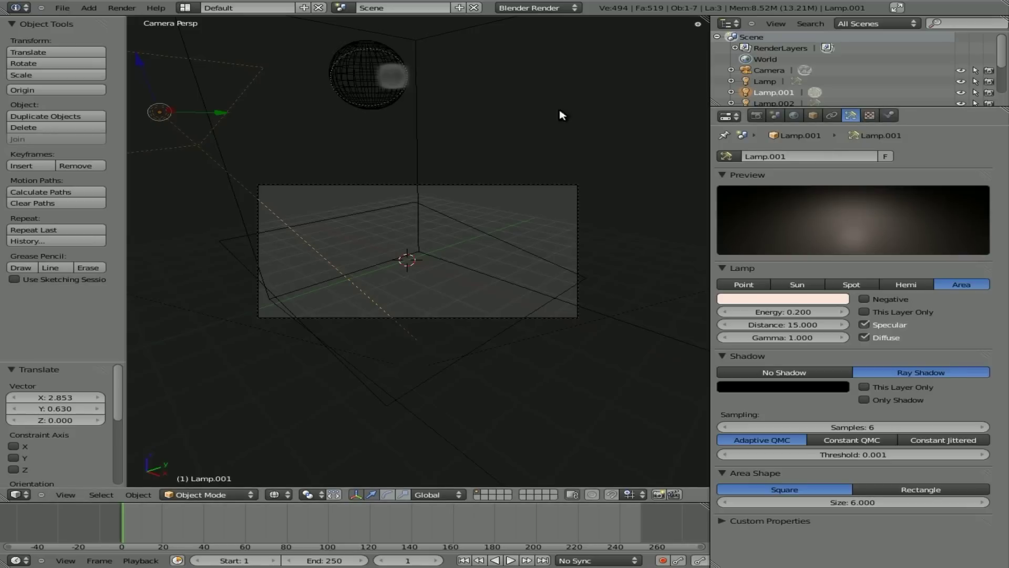
- Enable Smoke High Resolution in the physics settings of the Smoke Domain
{"action": "right_click", "coordinate": [430, 166]}
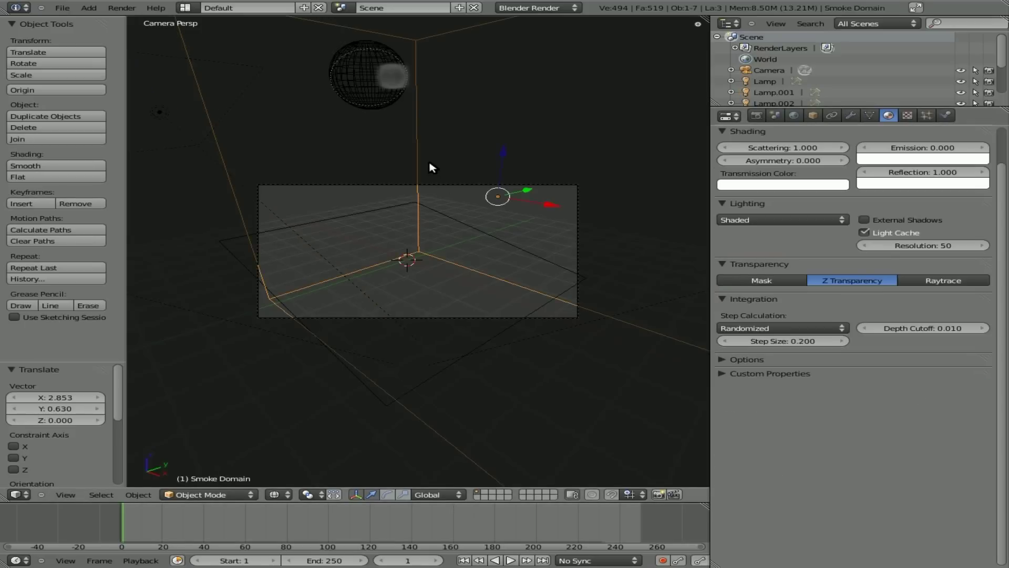
{"action": "scroll", "coordinate": [972, 270], "scroll_direction": "up", "scroll_amount": 8}
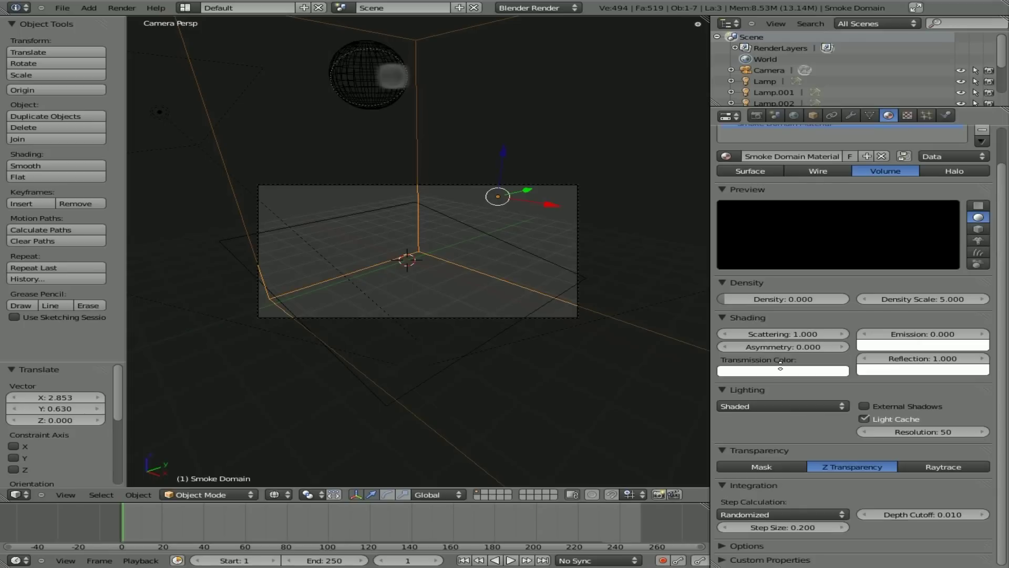
{"action": "left_click", "coordinate": [946, 115]}
{"action": "left_click", "coordinate": [930, 115]}
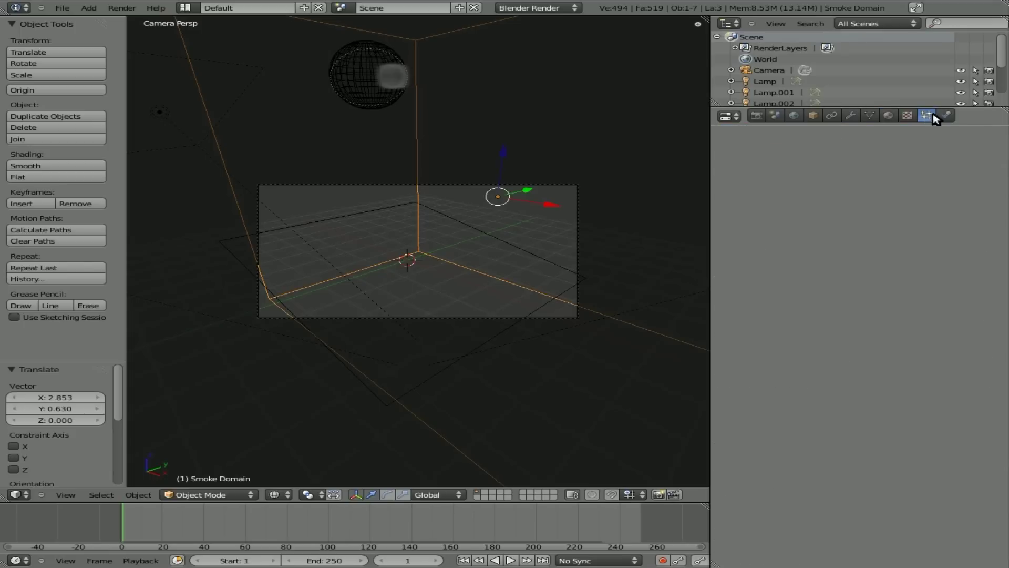
{"action": "left_click", "coordinate": [944, 116]}
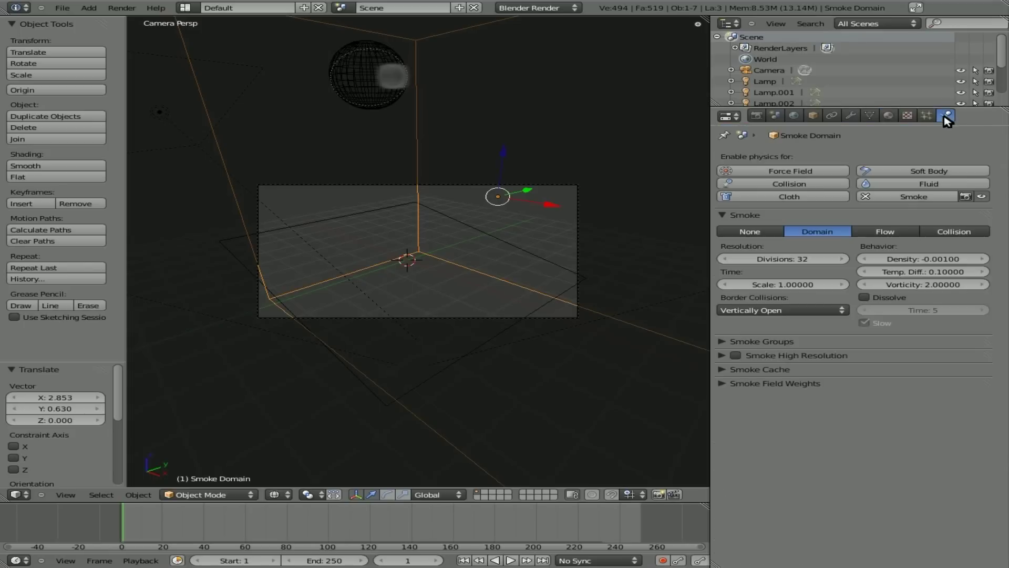
{"action": "left_click", "coordinate": [735, 355]}
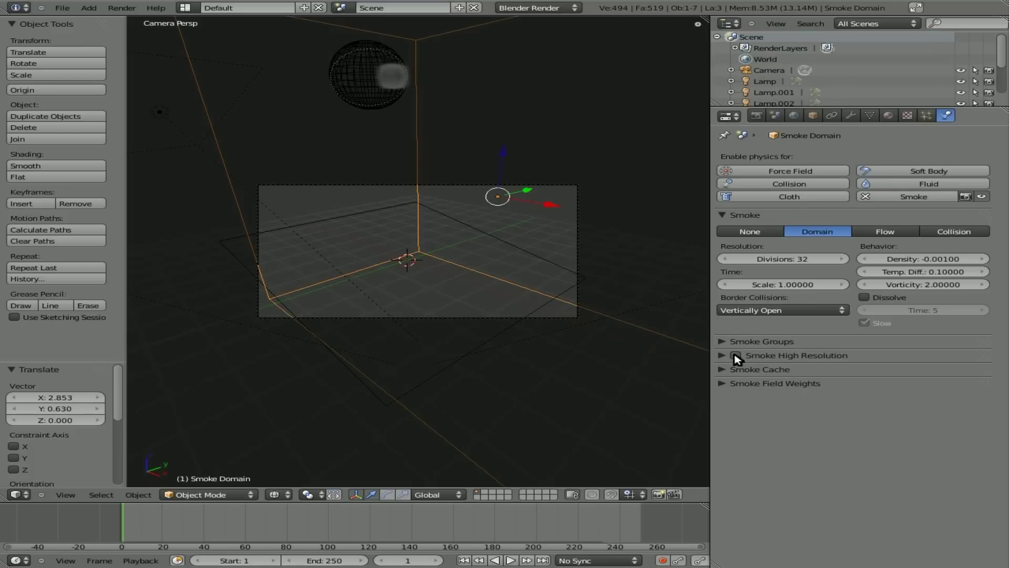
- Set the render start frame to 50 and apply the HDTV 720p render preset
{"action": "left_click", "coordinate": [757, 117]}
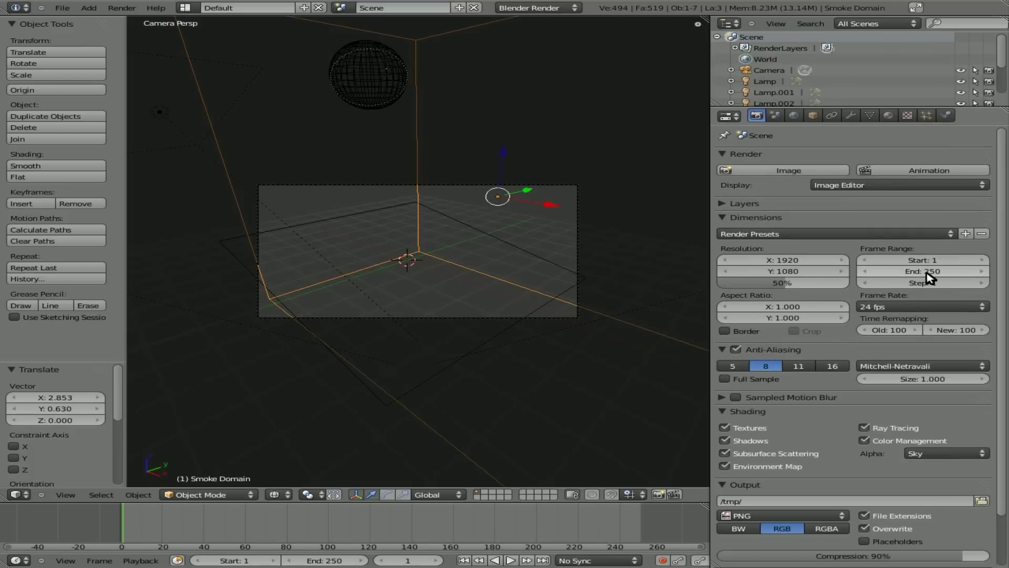
{"action": "left_click", "coordinate": [938, 261]}
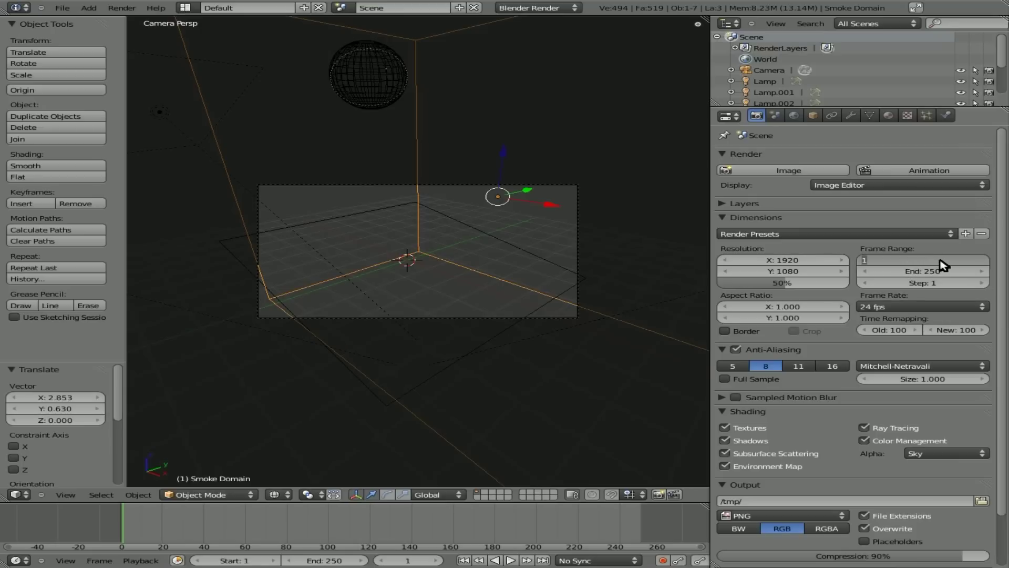
{"action": "type", "text": "50"}
{"action": "key", "text": "Return"}
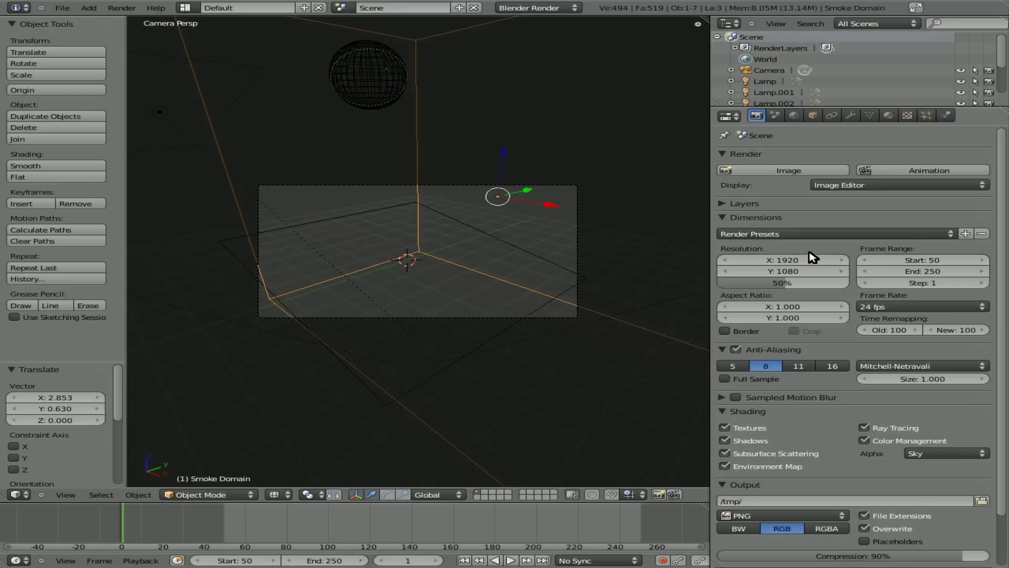
{"action": "left_click", "coordinate": [811, 234]}
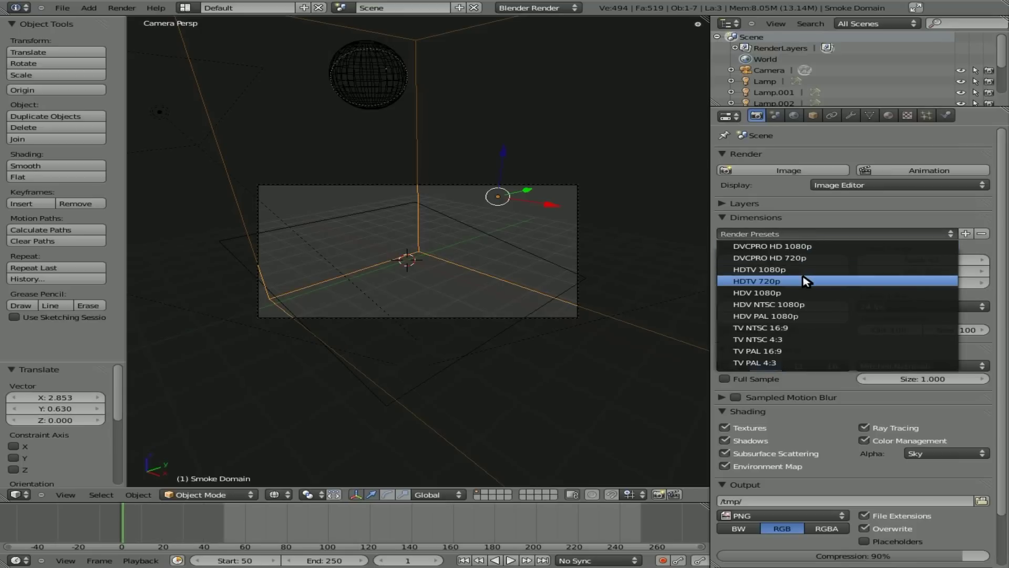
{"action": "left_click", "coordinate": [761, 285]}
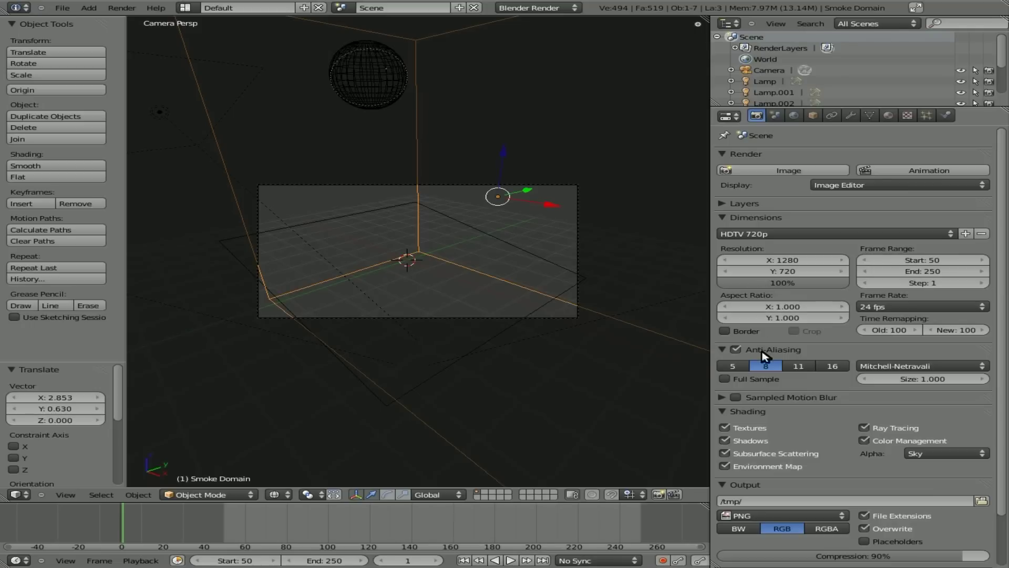
- Set the render output format to Xvid and the output file to Smoke_Render1.avi in the tutorials folder
{"action": "left_click", "coordinate": [791, 517]}
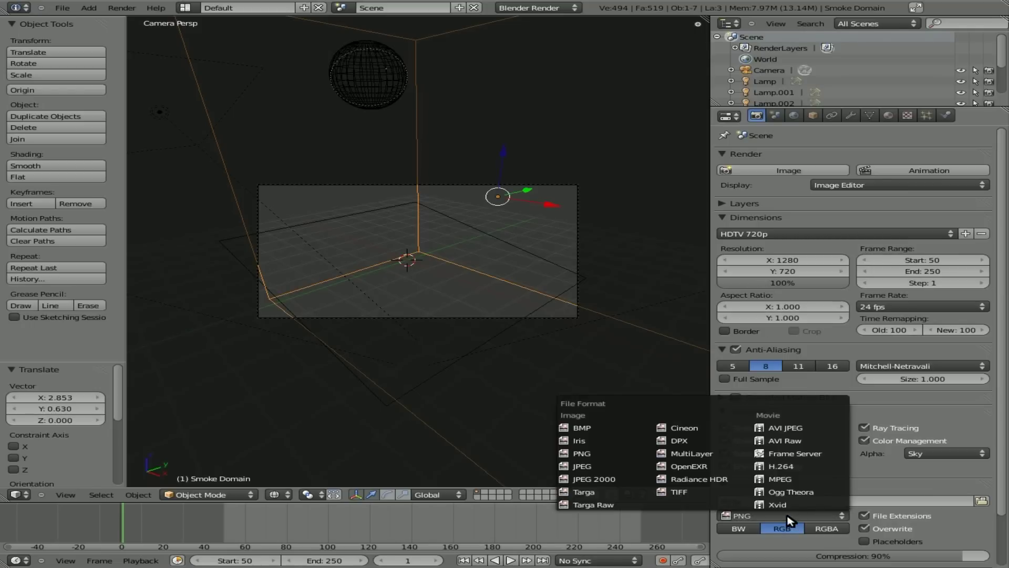
{"action": "left_click", "coordinate": [793, 506]}
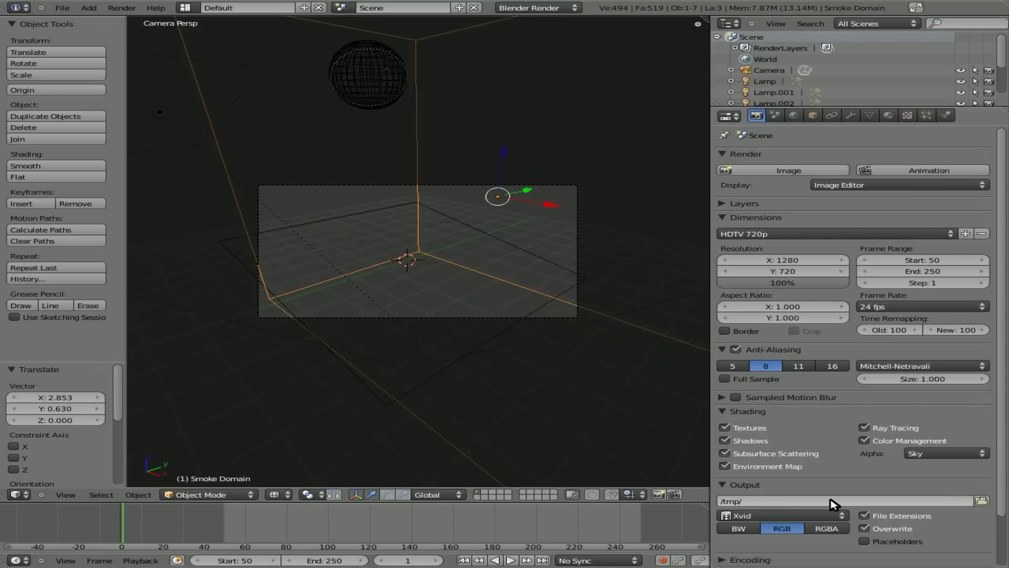
{"action": "left_click", "coordinate": [981, 500]}
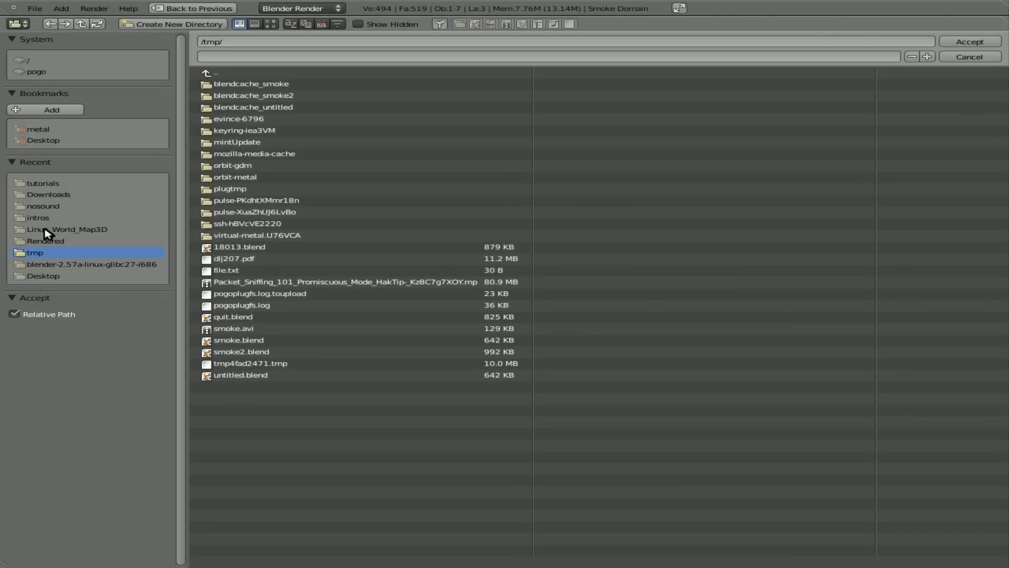
{"action": "left_click", "coordinate": [47, 185]}
{"action": "left_click", "coordinate": [285, 59]}
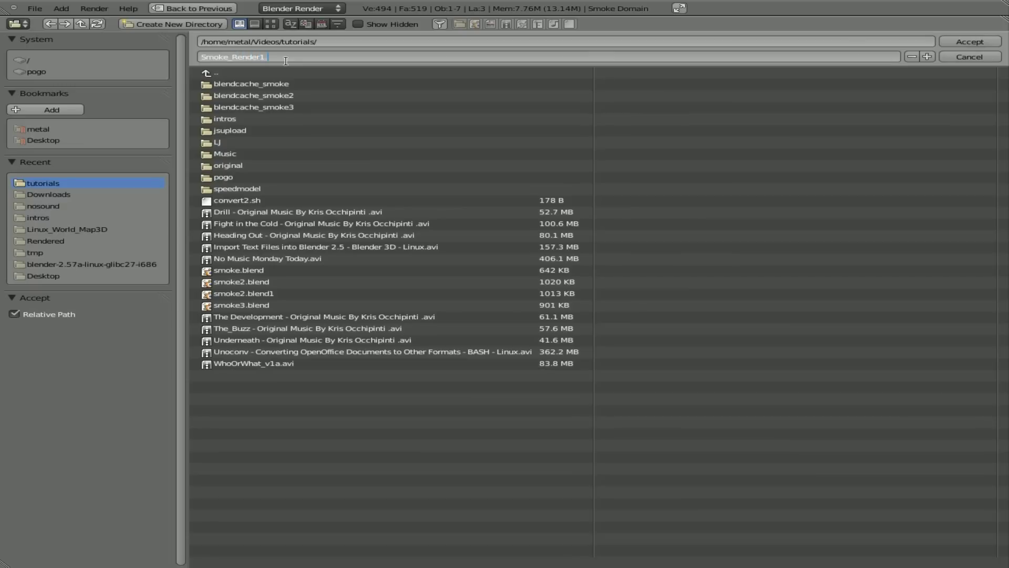
{"action": "type", "text": "Smoke_Render1.avi"}
{"action": "left_click", "coordinate": [970, 42]}
- Save over smoke3.blend and play the animation to recalculate the smoke simulation
{"action": "key", "text": "ctrl+s"}
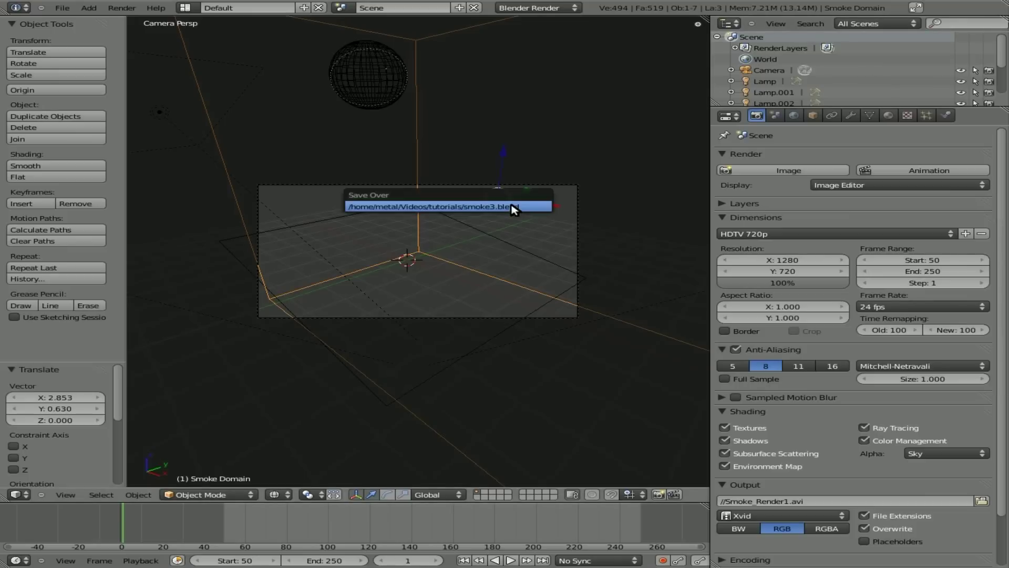
{"action": "left_click", "coordinate": [513, 206]}
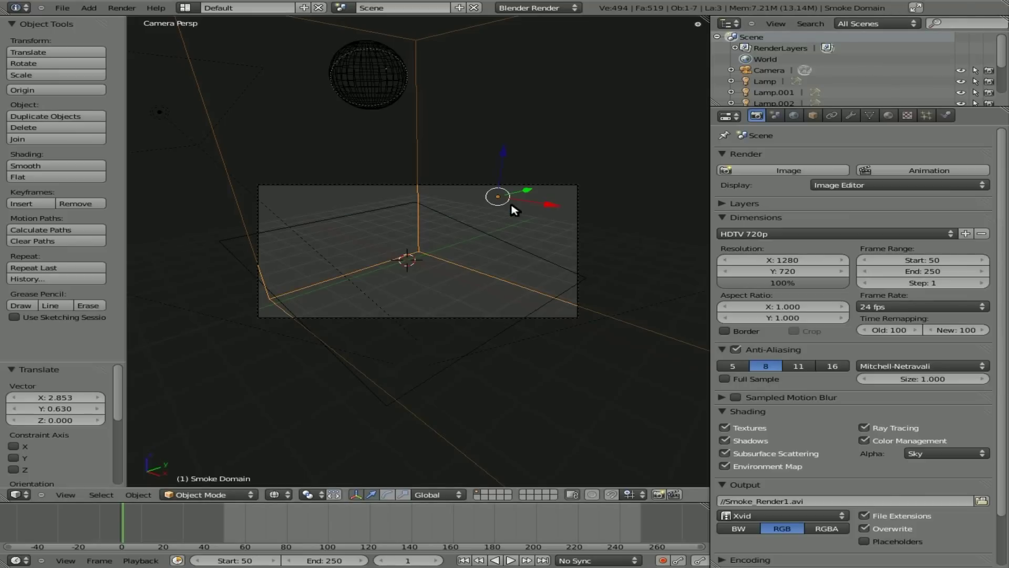
{"action": "key", "text": "alt+a"}
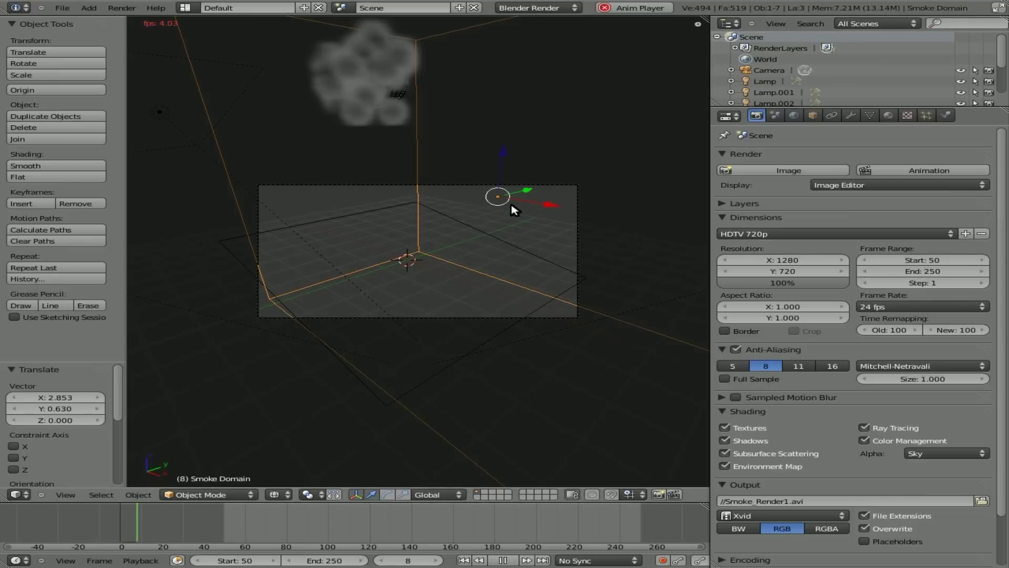